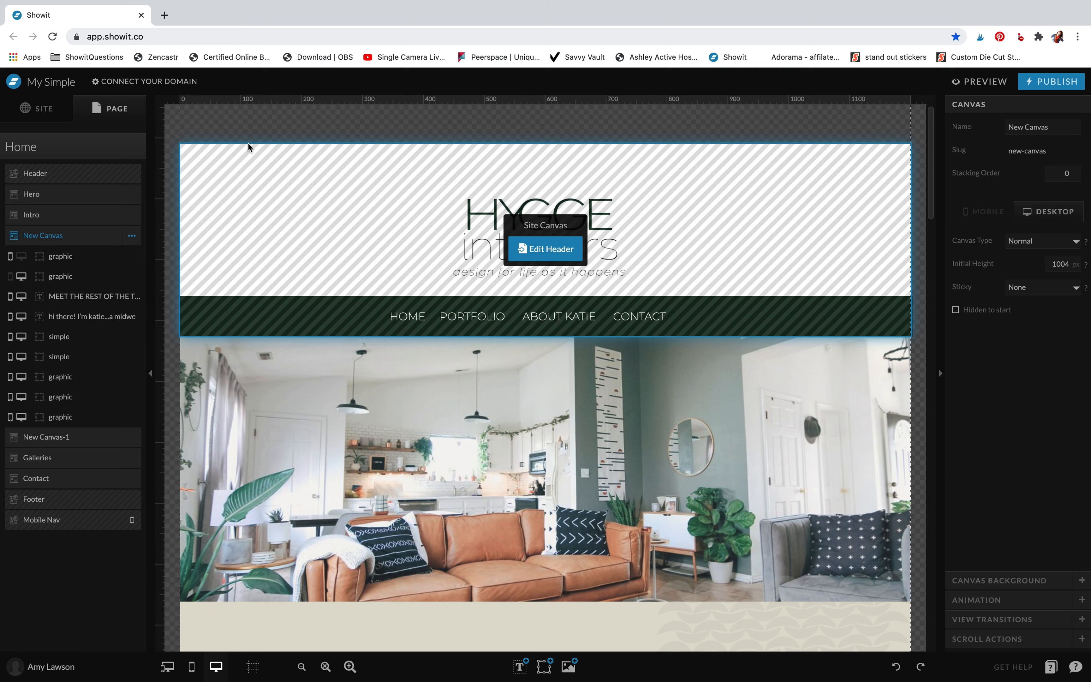
View the site-wide settings and page list, return to the Home page and select its Header canvas
click(34, 109)
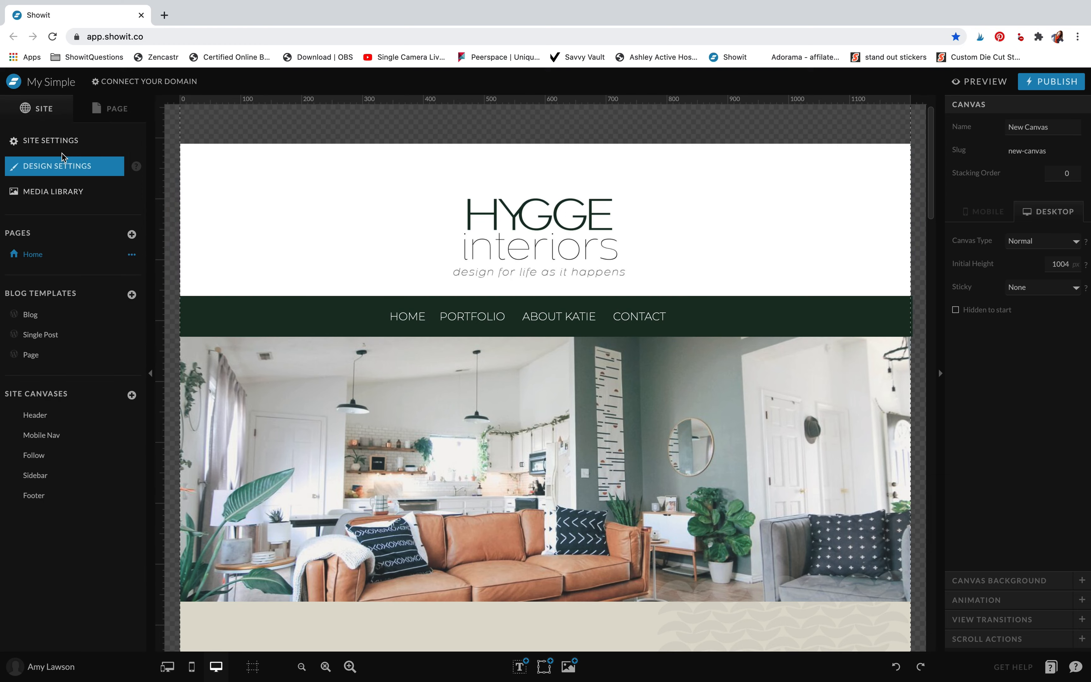
click(108, 112)
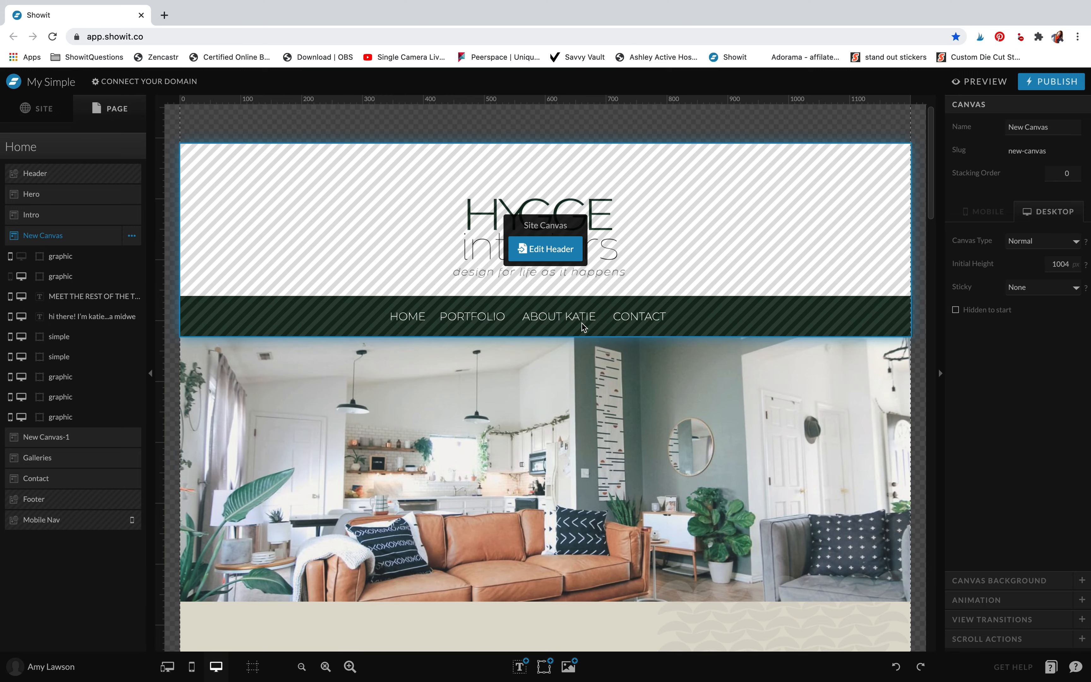
click(582, 323)
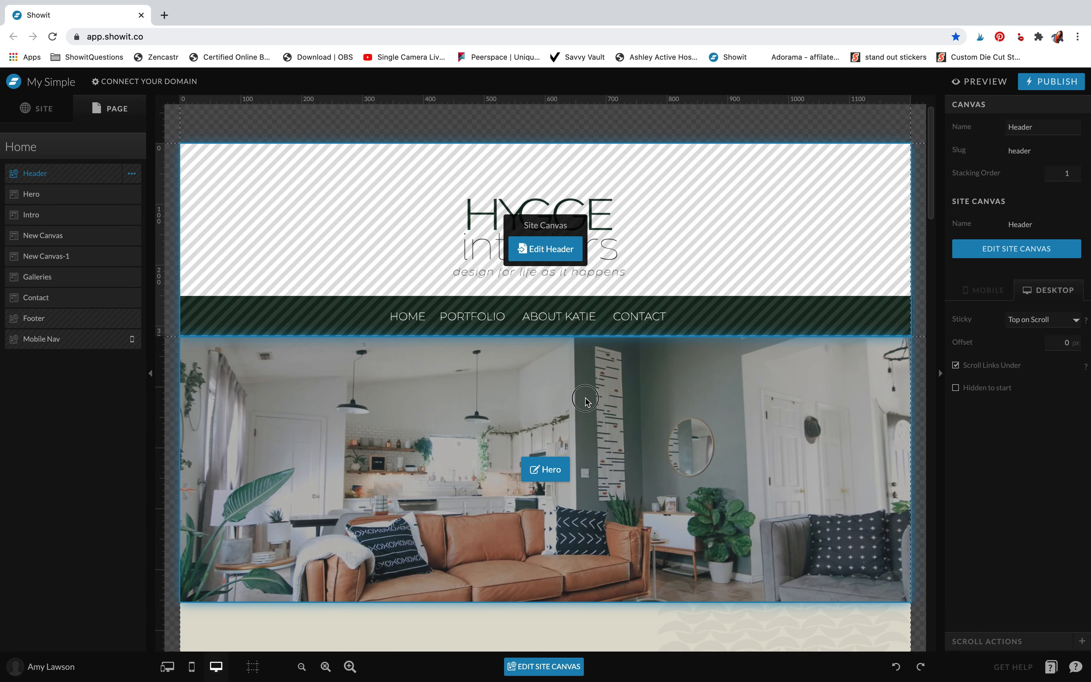
Reduce the Hero canvas's minimum height to 397 px
click(586, 398)
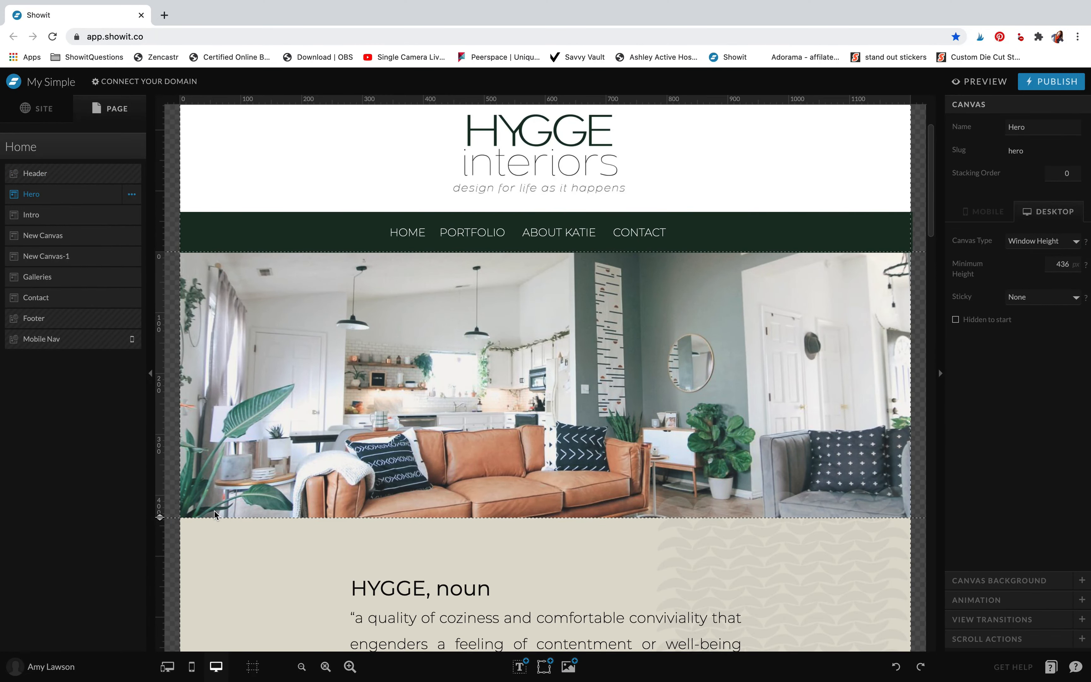
mouse_move(160, 518)
mouse_down()
mouse_move(151, 572)
mouse_move(168, 497)
mouse_up()
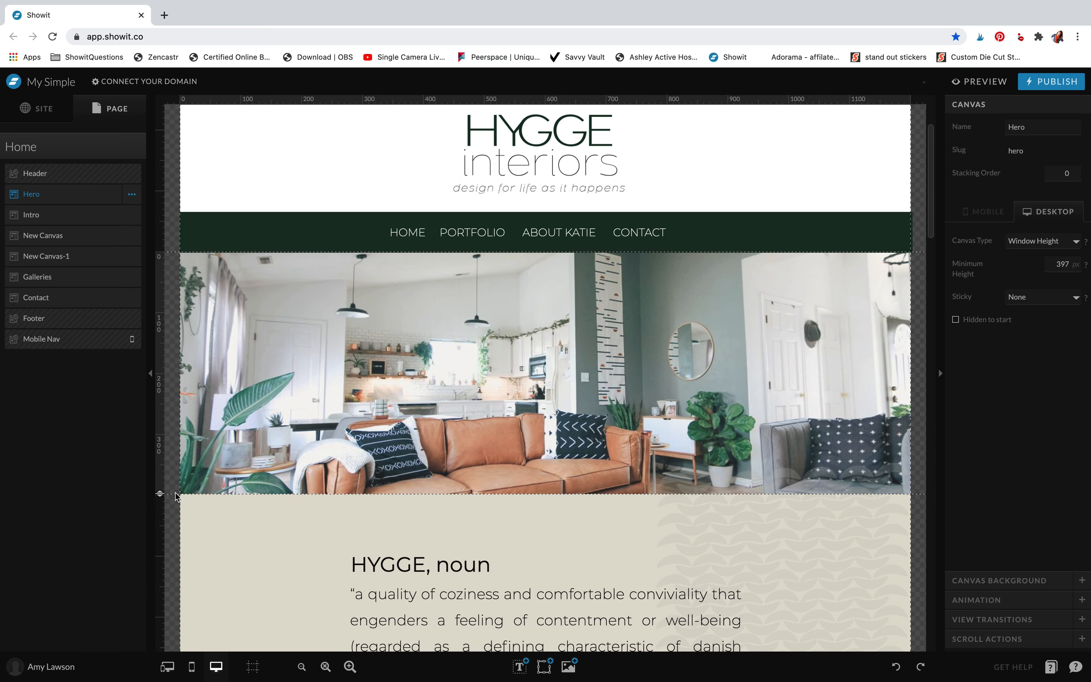
Open the quote paragraph in the Intro canvas for editing, delete one character and retype the "c"
scroll(542, 496, down, 4)
click(467, 478)
click(542, 477)
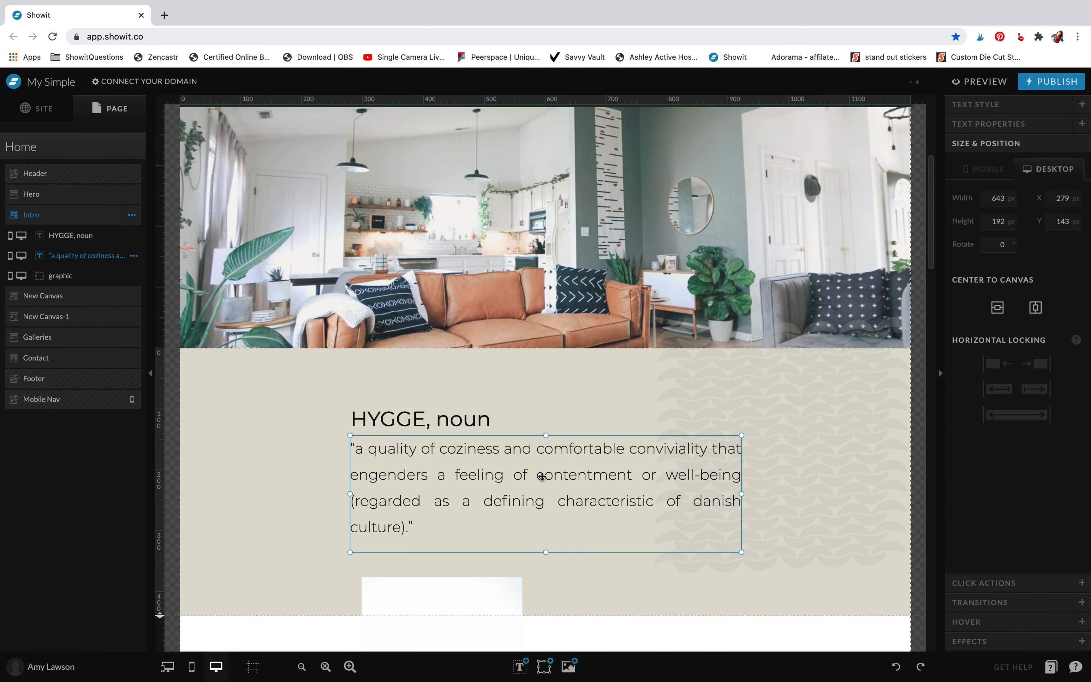
double_click(542, 477)
click(541, 475)
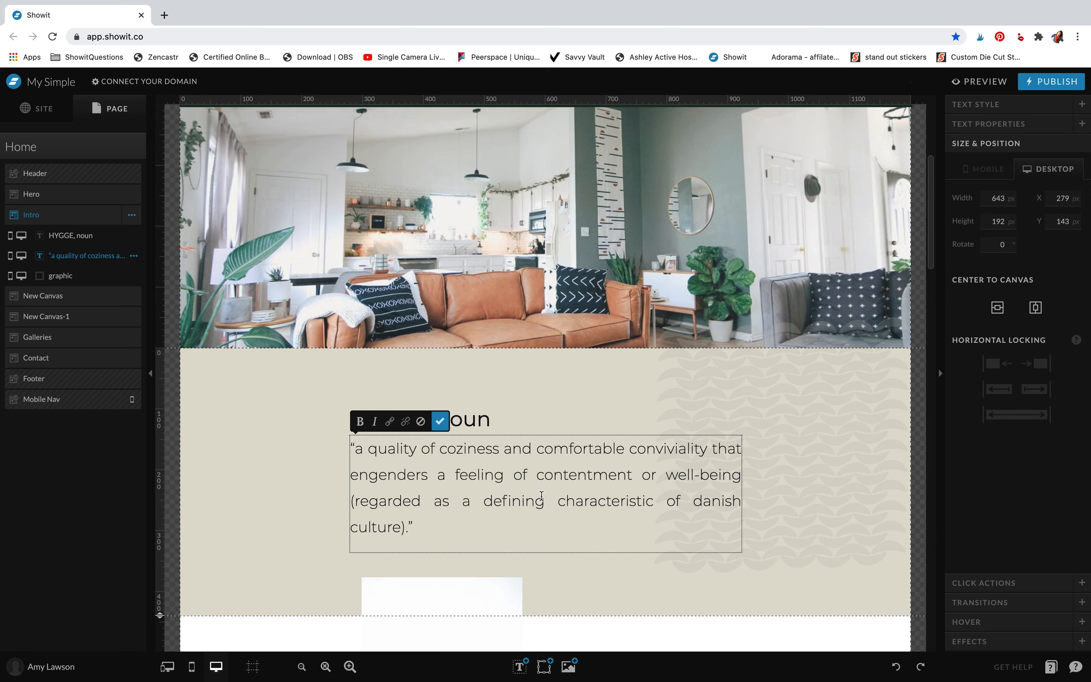
key(BackSpace)
text(c)
click(575, 394)
click(576, 394)
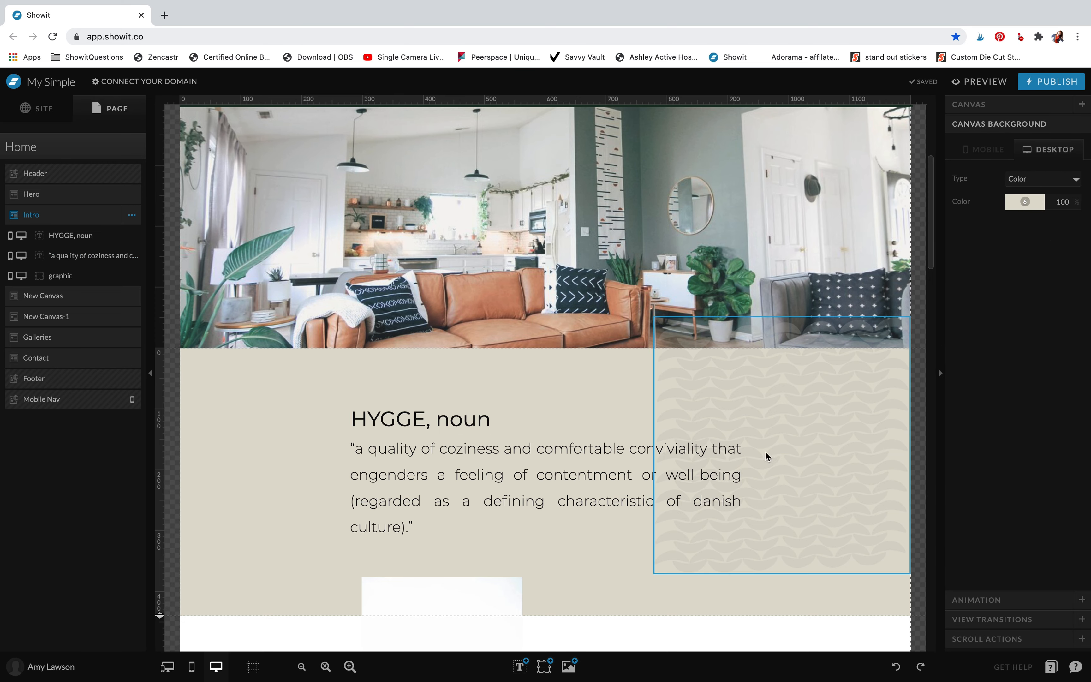
Examine the settings of the Intro canvas's quote text, its pattern graphic and its background
click(594, 485)
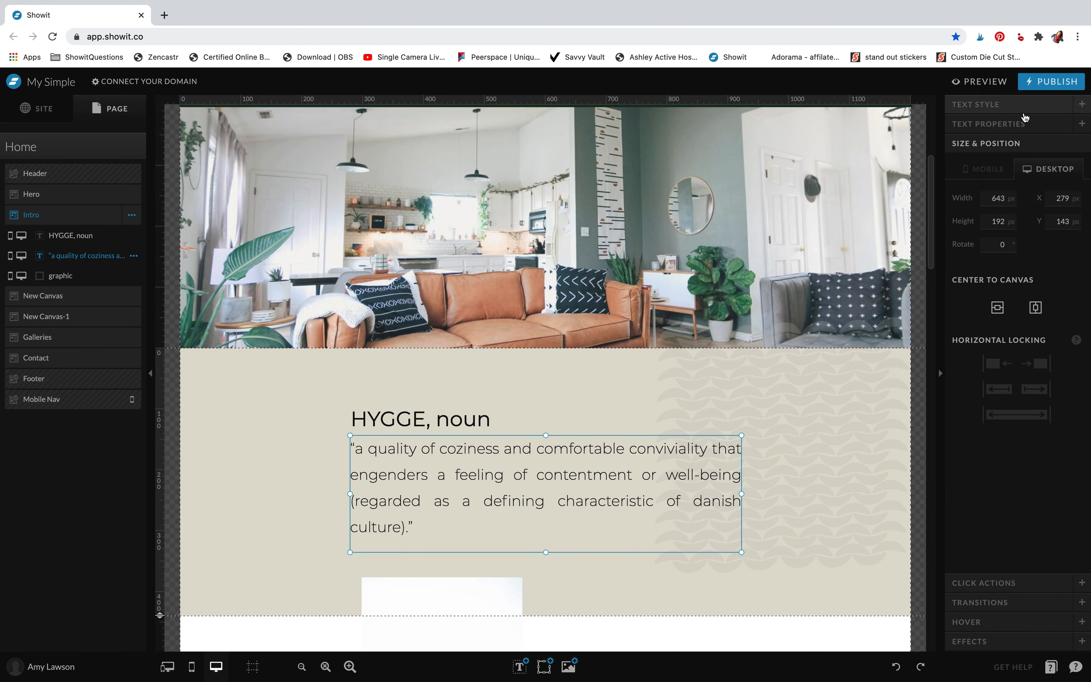
click(824, 495)
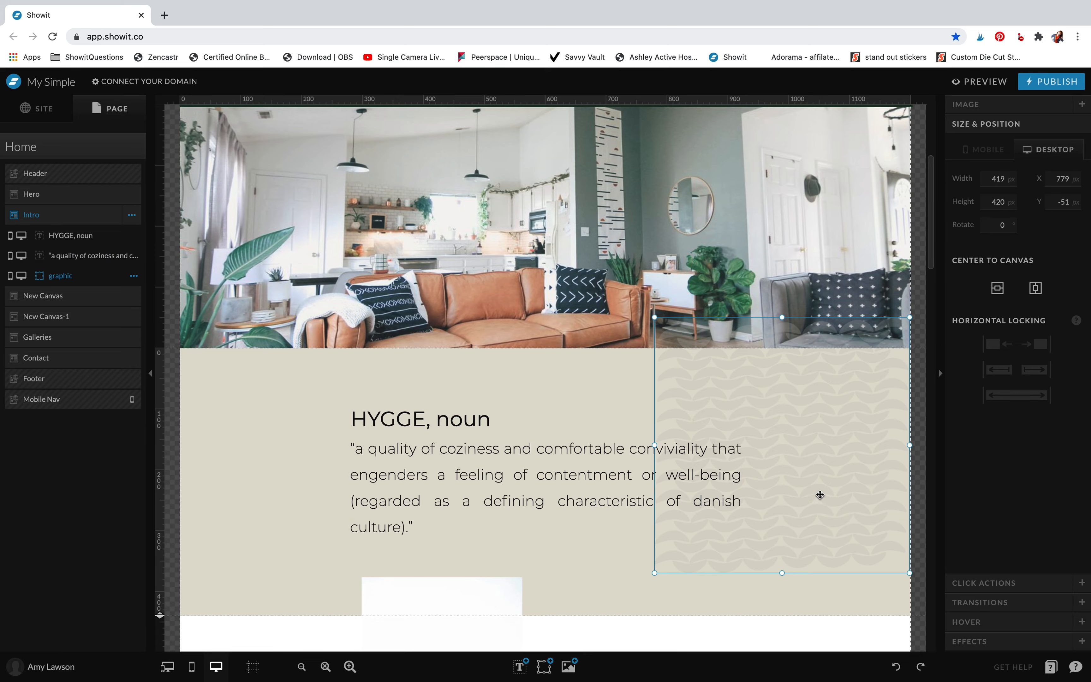
click(594, 392)
Enlarge the photo of the woman in front of the rocks to 269 × 405 px
scroll(594, 393, down, 6)
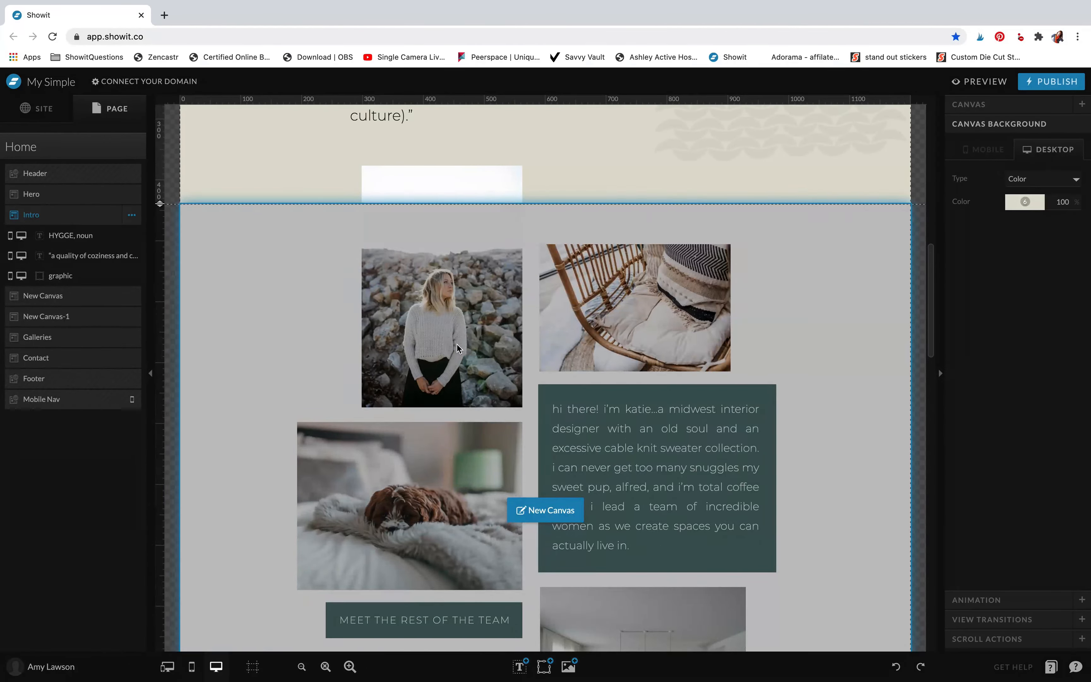
click(457, 344)
mouse_move(364, 168)
mouse_down()
mouse_move(388, 206)
mouse_move(317, 171)
mouse_move(363, 139)
mouse_move(370, 164)
mouse_up()
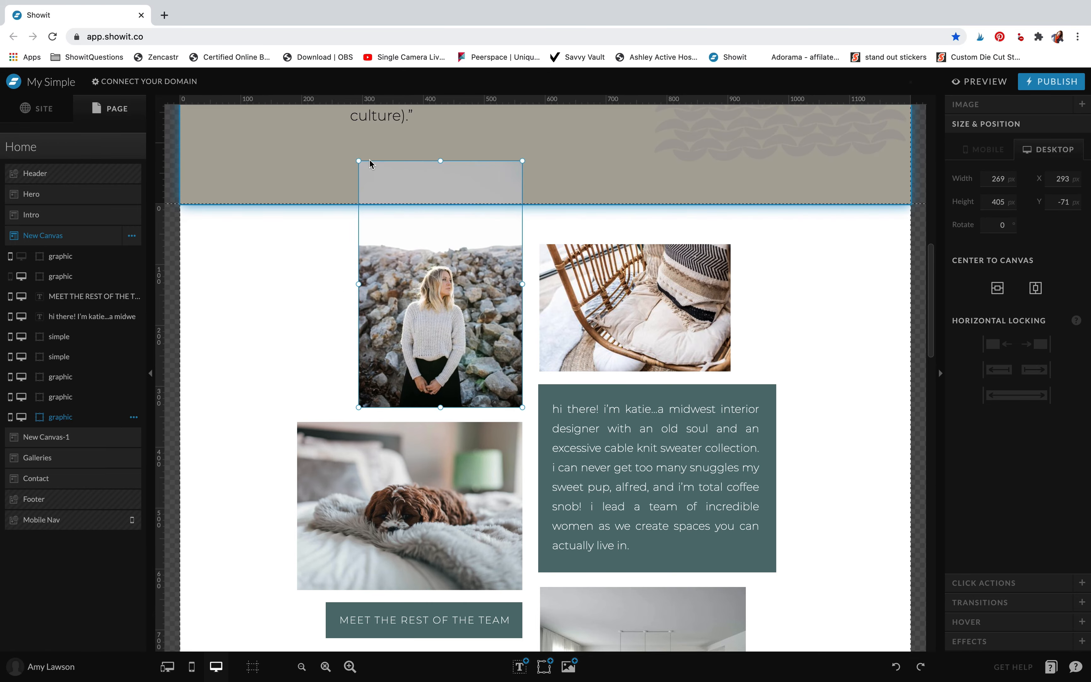
click(241, 260)
Try ochre colour 5 on the teal box behind the "hi there!" text, and undo the change
scroll(518, 334, down, 4)
click(641, 311)
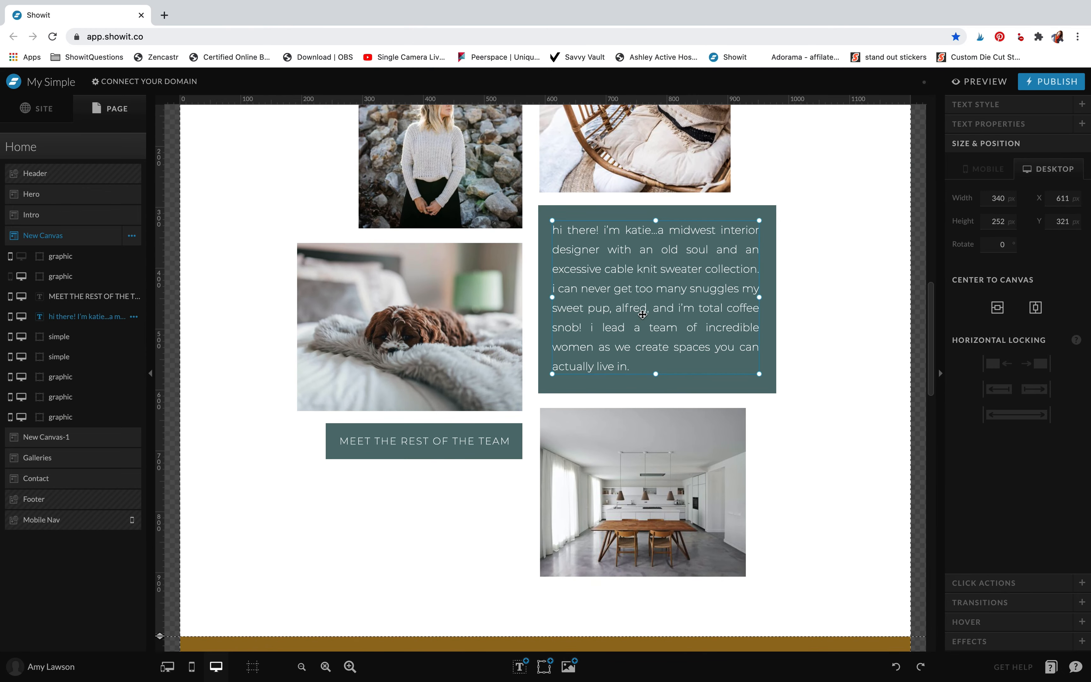
click(769, 302)
click(1009, 113)
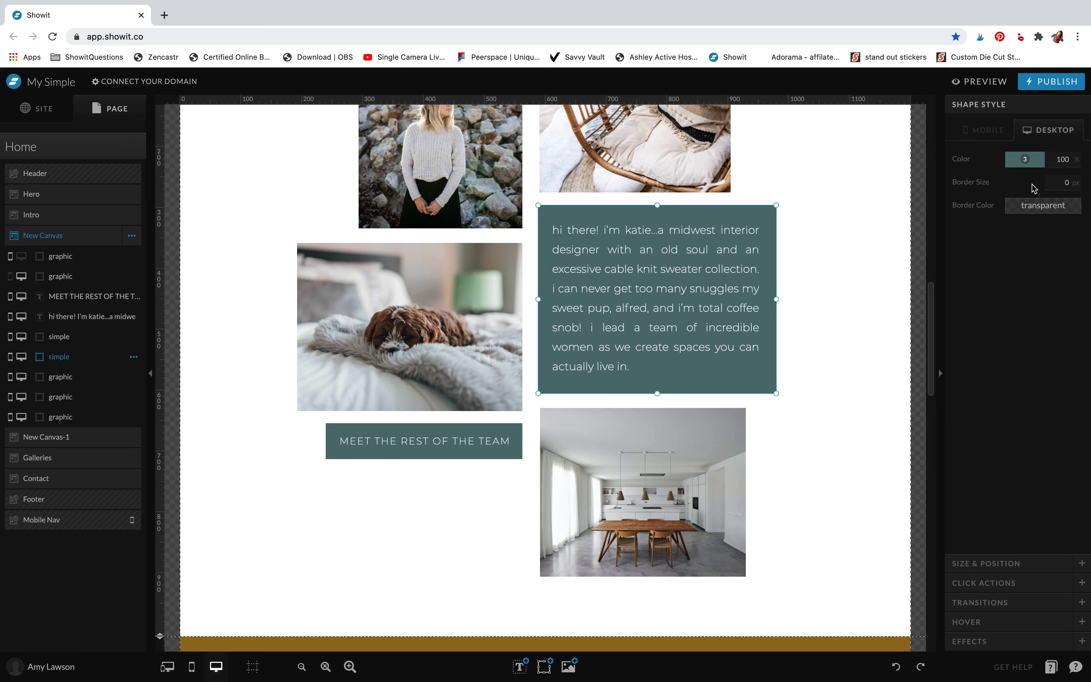
click(1025, 160)
click(1034, 180)
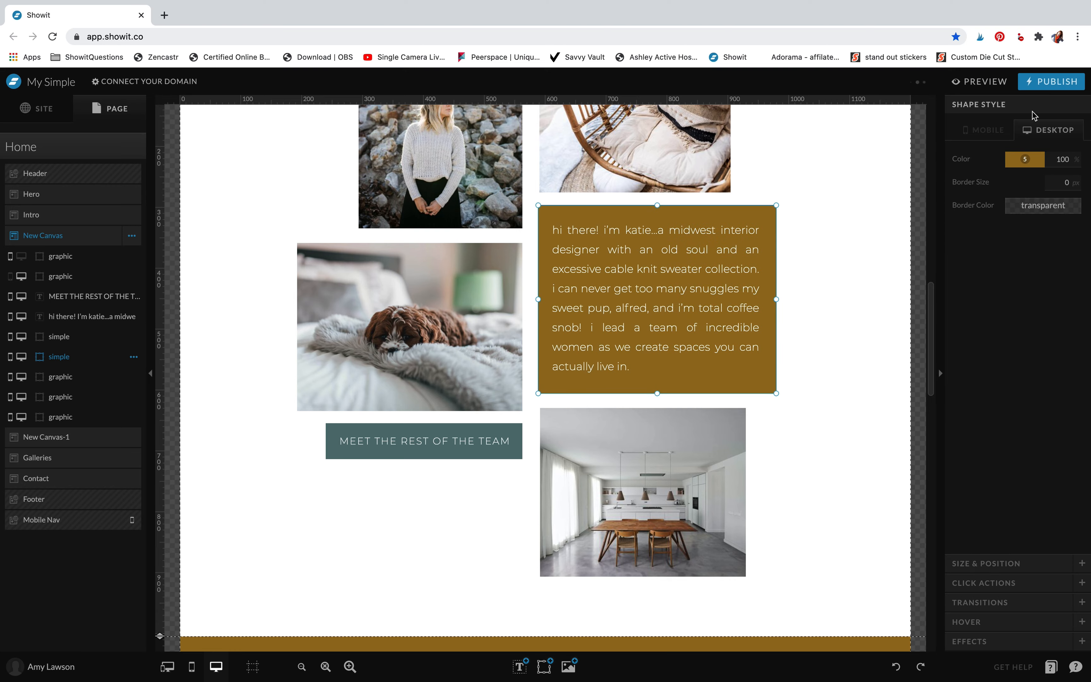
key(ctrl+z)
click(854, 283)
Try moving the "hygge is a full service interior design firm" paragraph down over the Portfolio section, and undo the move
scroll(854, 283, down, 10)
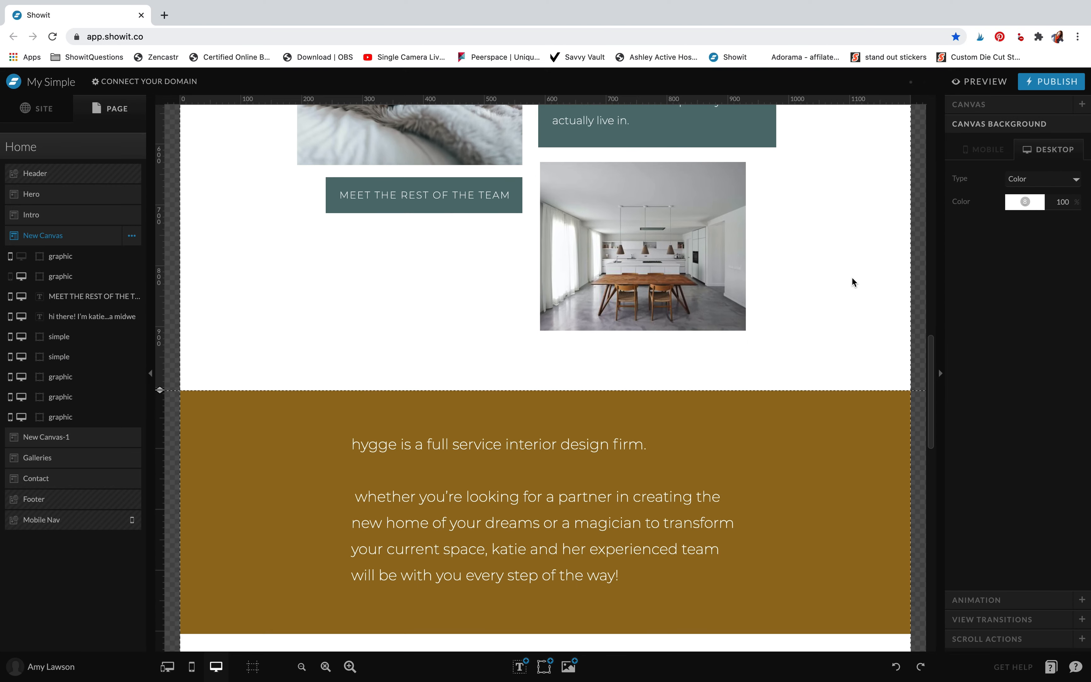
scroll(853, 283, down, 3)
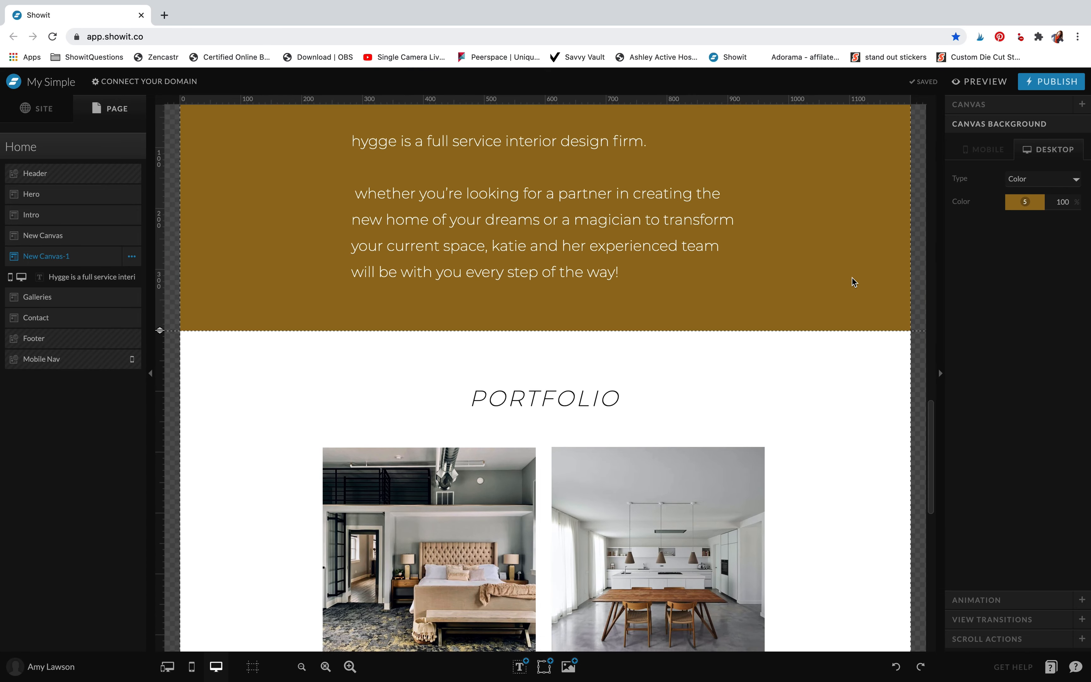
click(668, 255)
drag(661, 220, 750, 422)
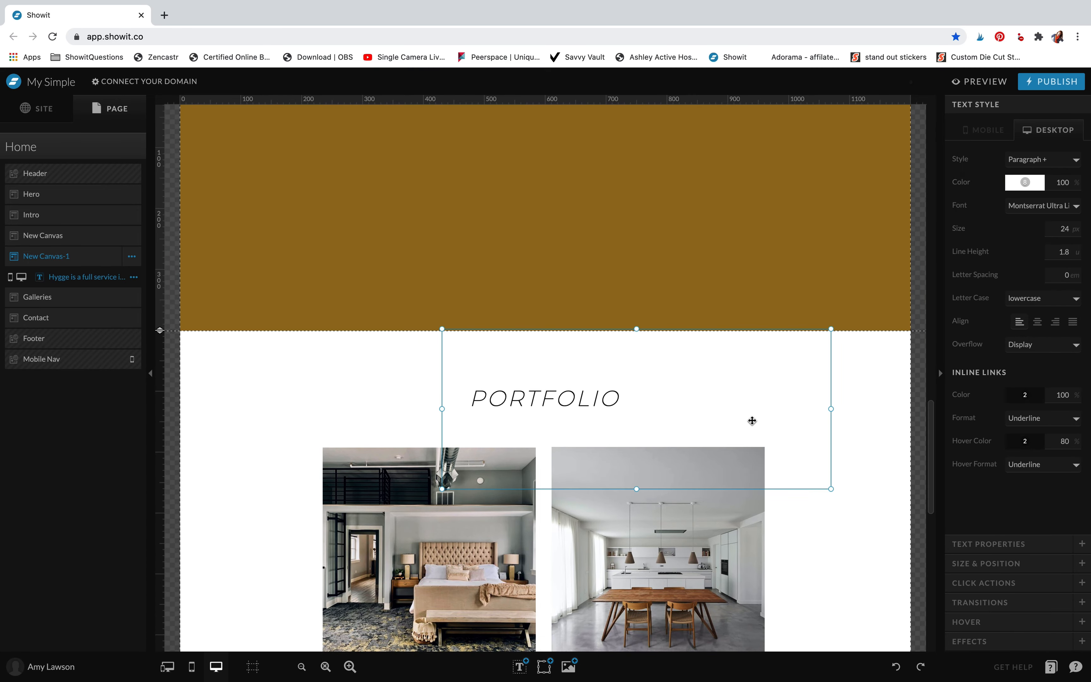
key(ctrl+z)
click(813, 263)
Review the Home page's sections from the header through the portfolio and contact form to the footer
scroll(815, 265, down, 3)
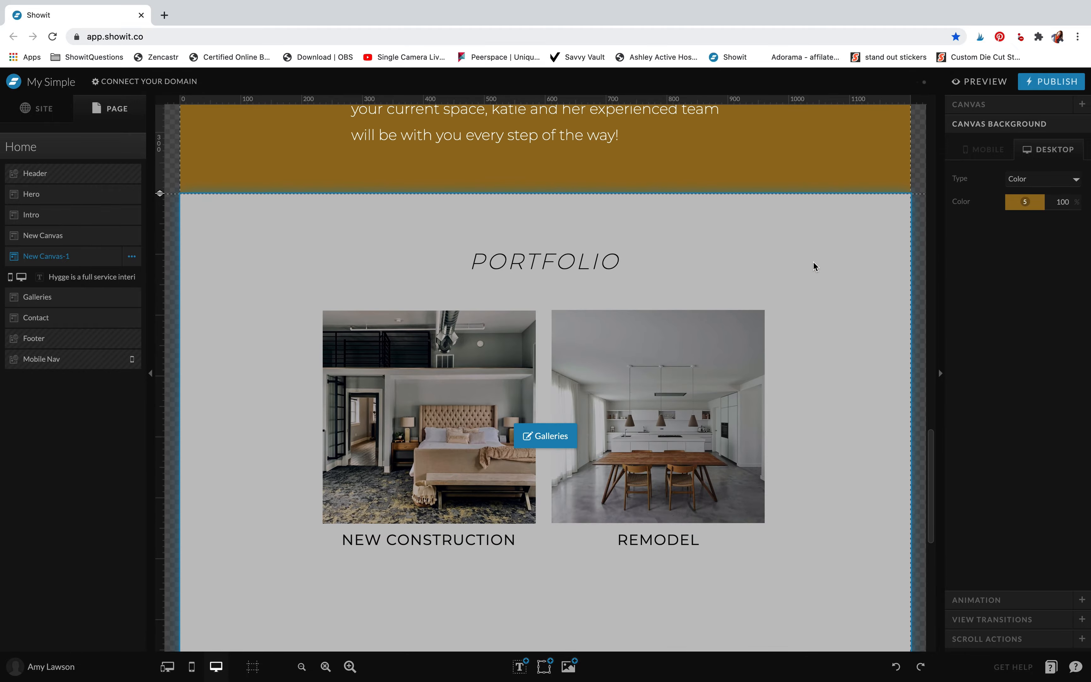
scroll(660, 399, up, 5)
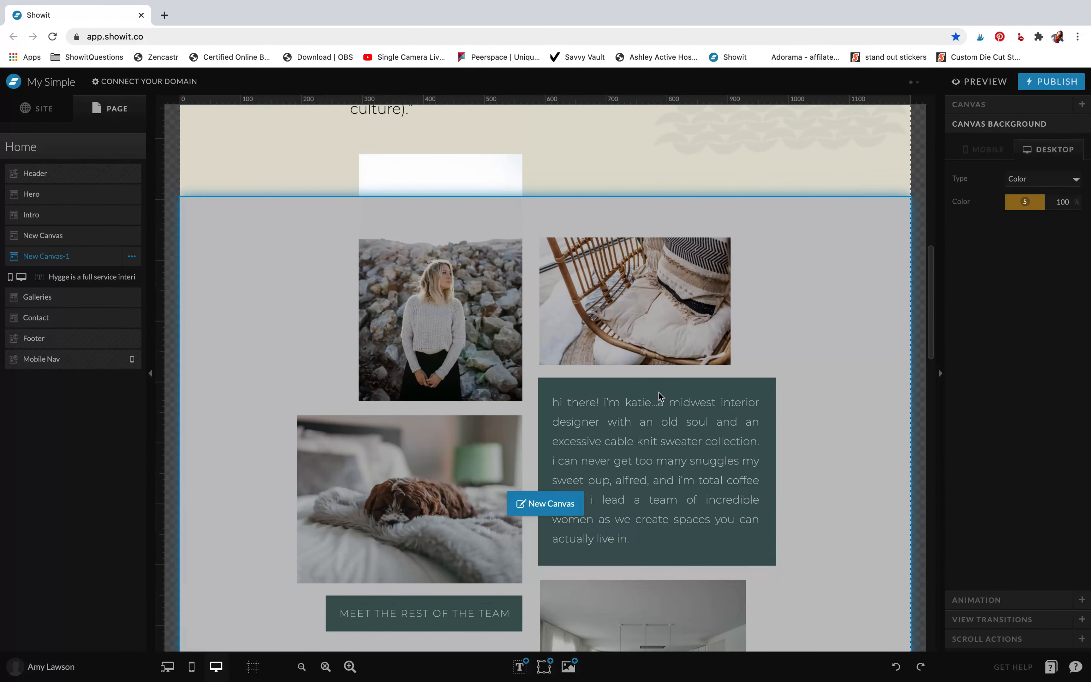
scroll(816, 236, down, 1)
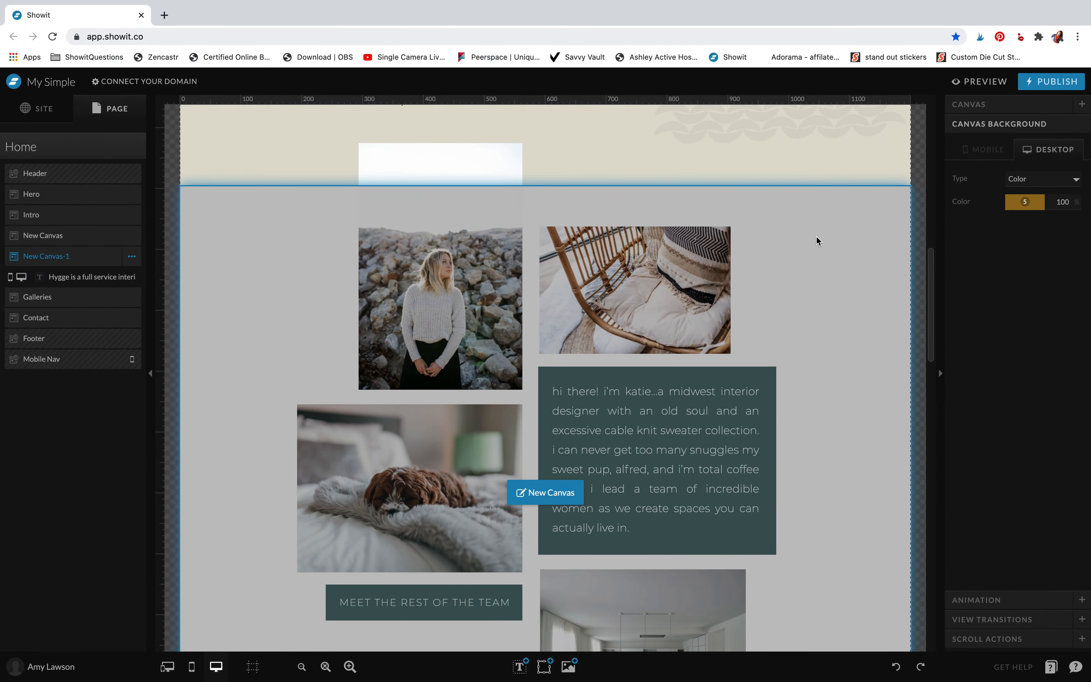
click(815, 235)
scroll(815, 236, down, 3)
scroll(815, 236, down, 3)
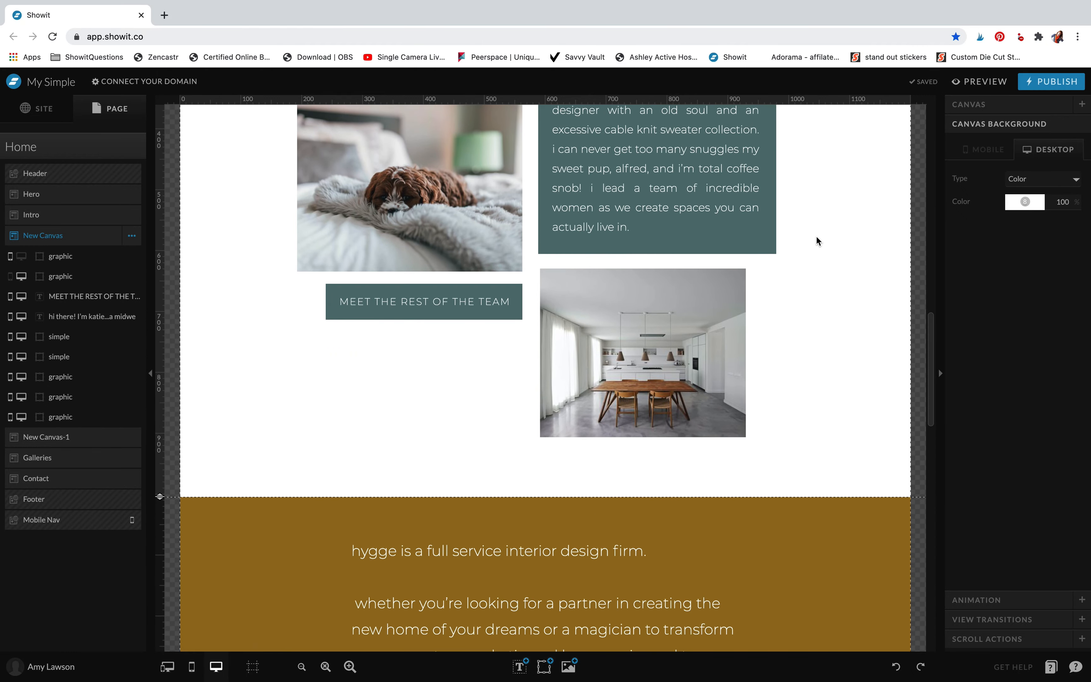
scroll(874, 361, down, 12)
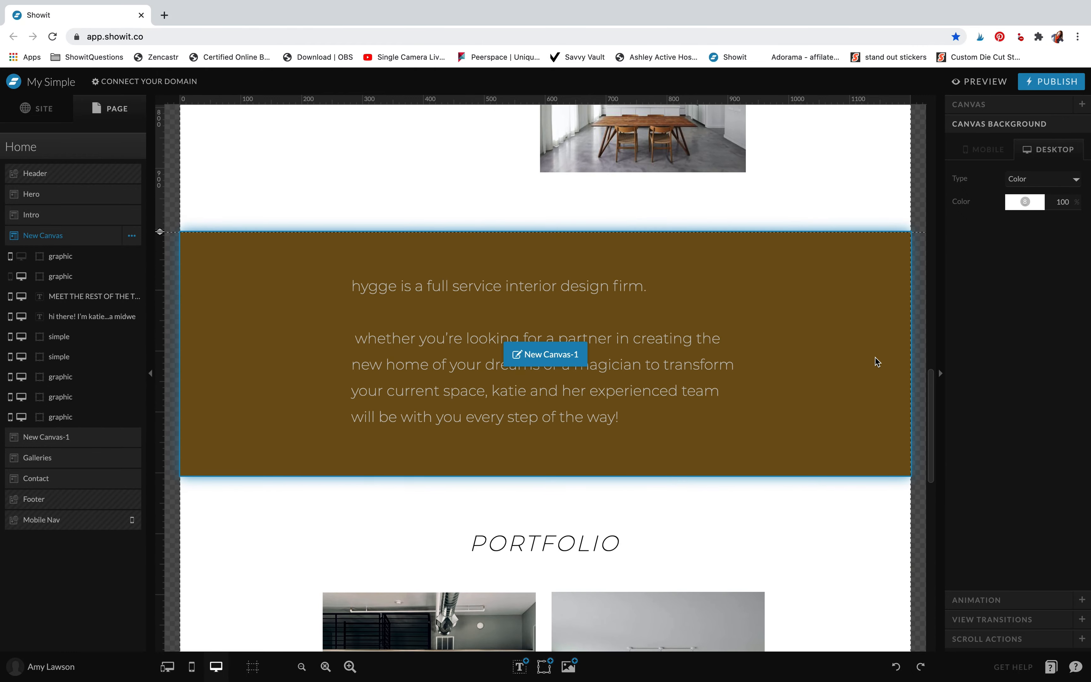
scroll(876, 361, down, 5)
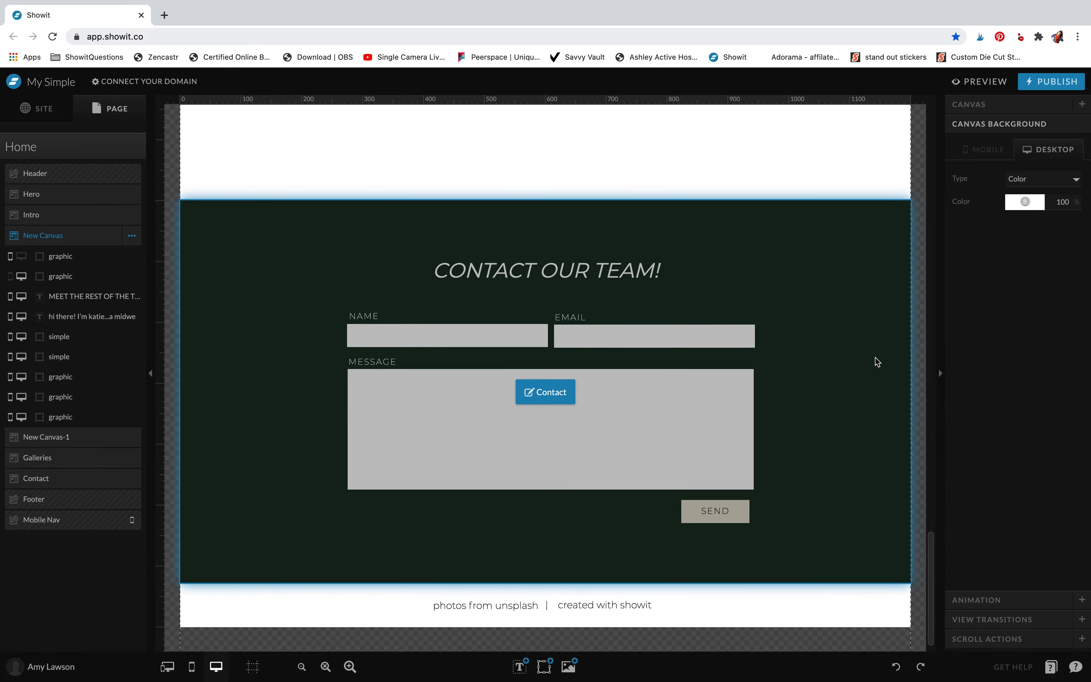
click(745, 293)
scroll(745, 291, up, 20)
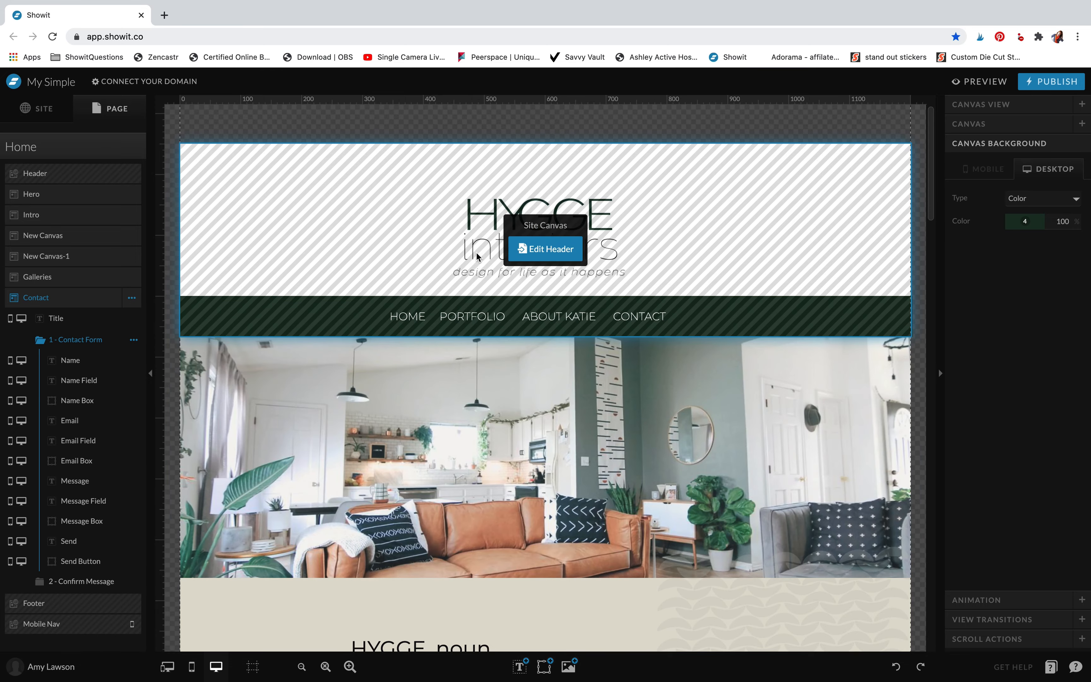
scroll(393, 425, down, 15)
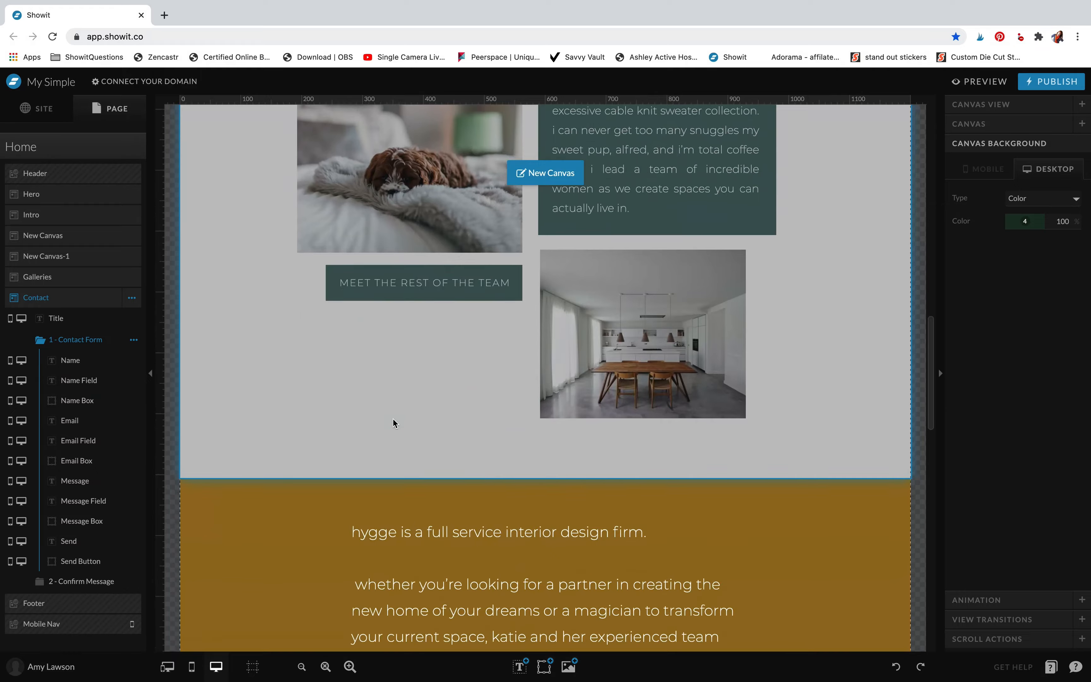
scroll(393, 419, down, 15)
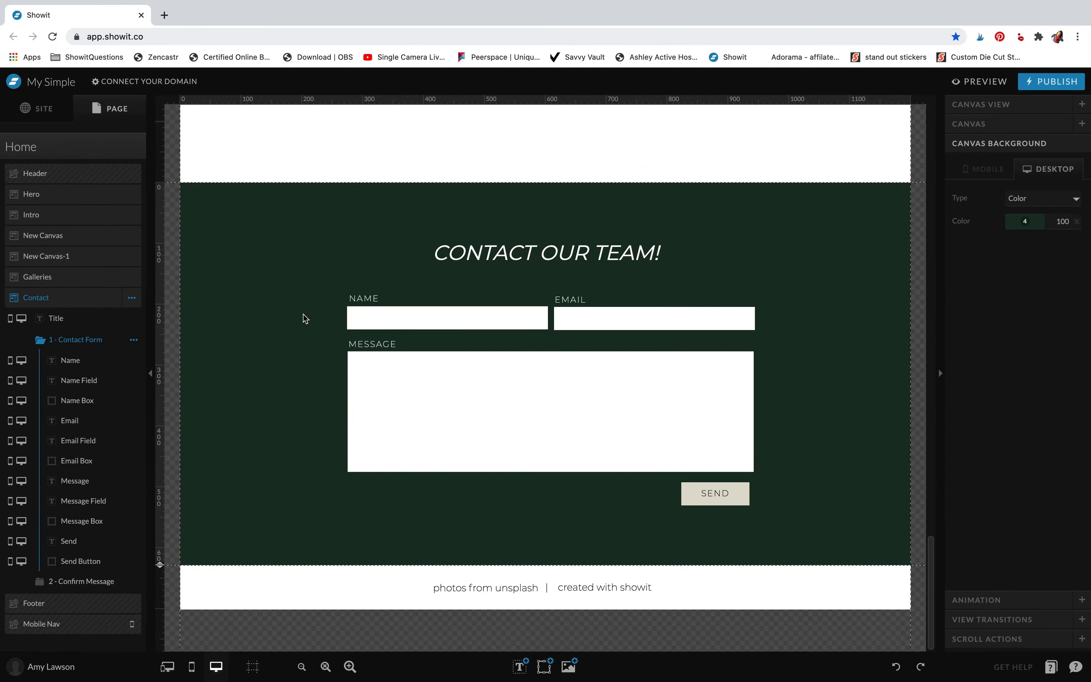
scroll(319, 190, up, 20)
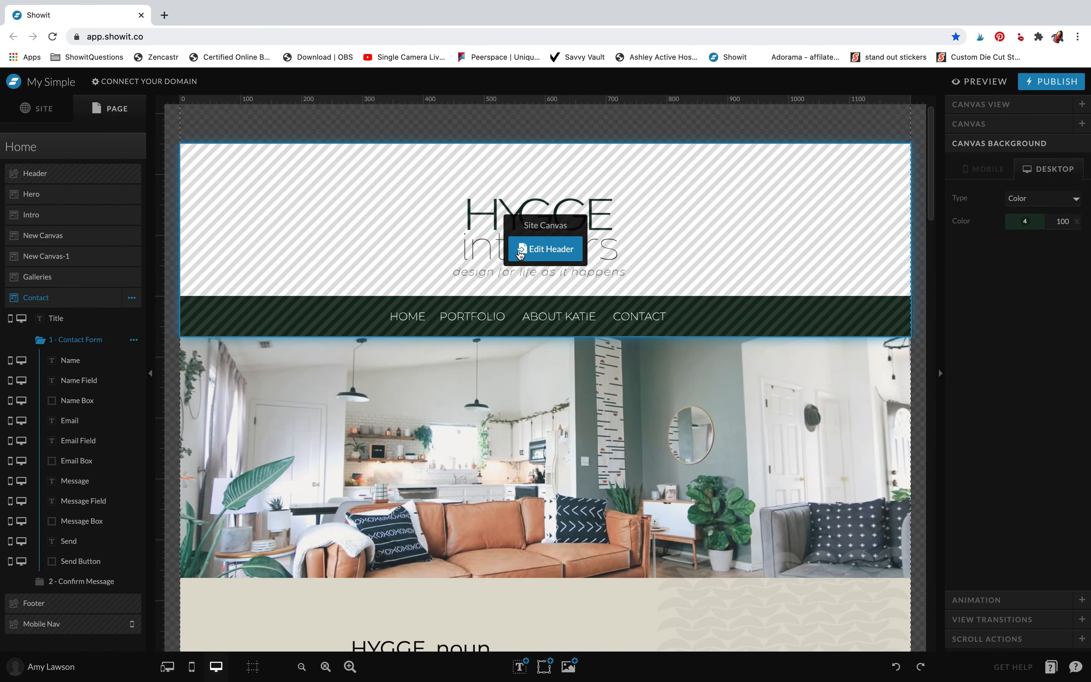
Open the Header site canvas, select the green navigation bar to view its settings, and return to the Home page
click(520, 254)
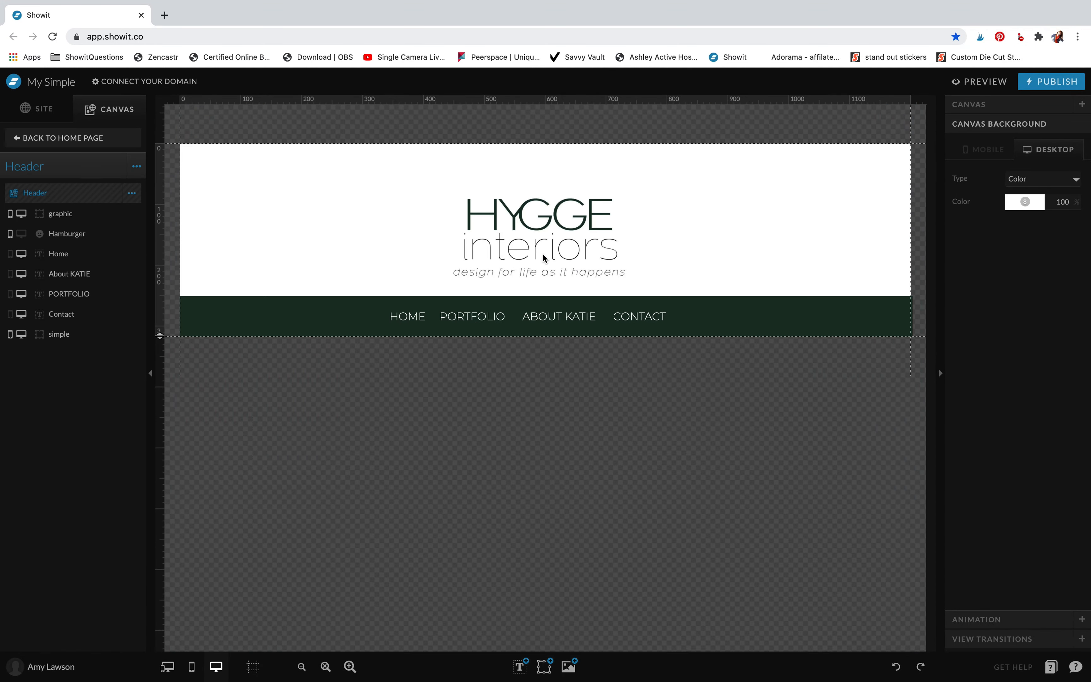
click(724, 300)
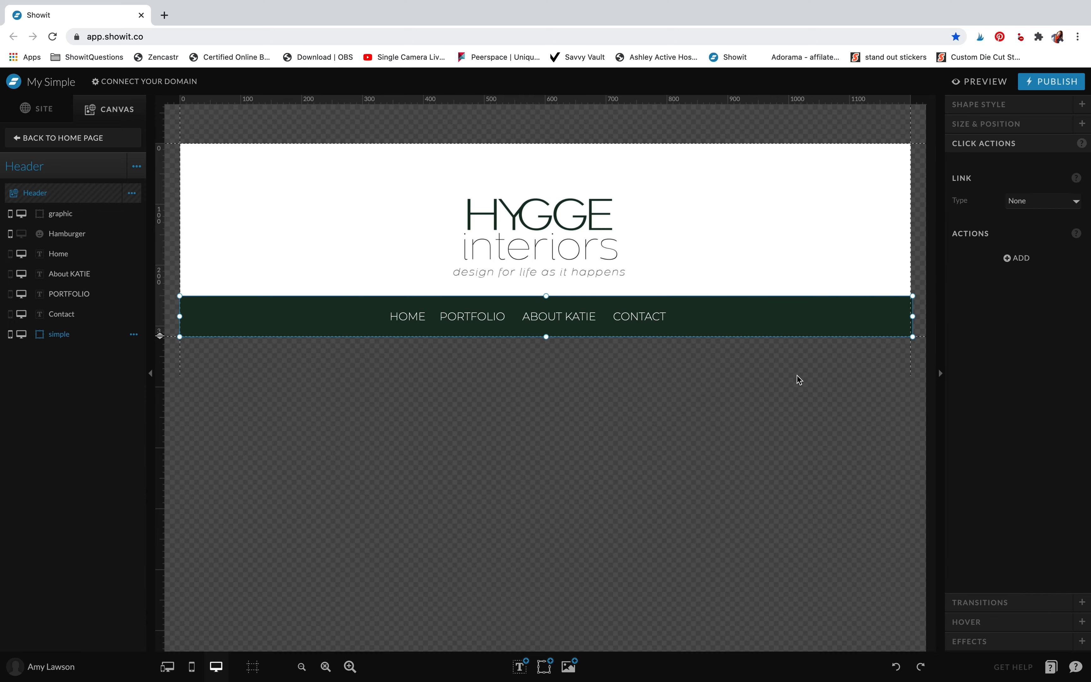
click(49, 139)
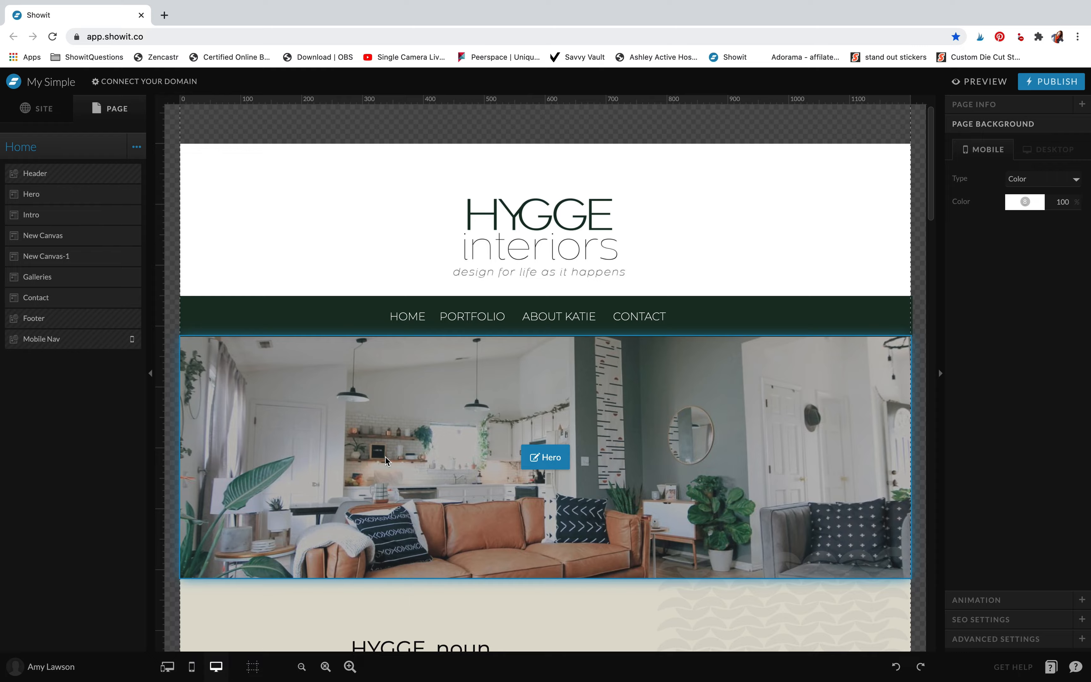
Add a Heading text box to the Intro canvas and enlarge its frame over the wave pattern
scroll(386, 457, down, 8)
click(234, 367)
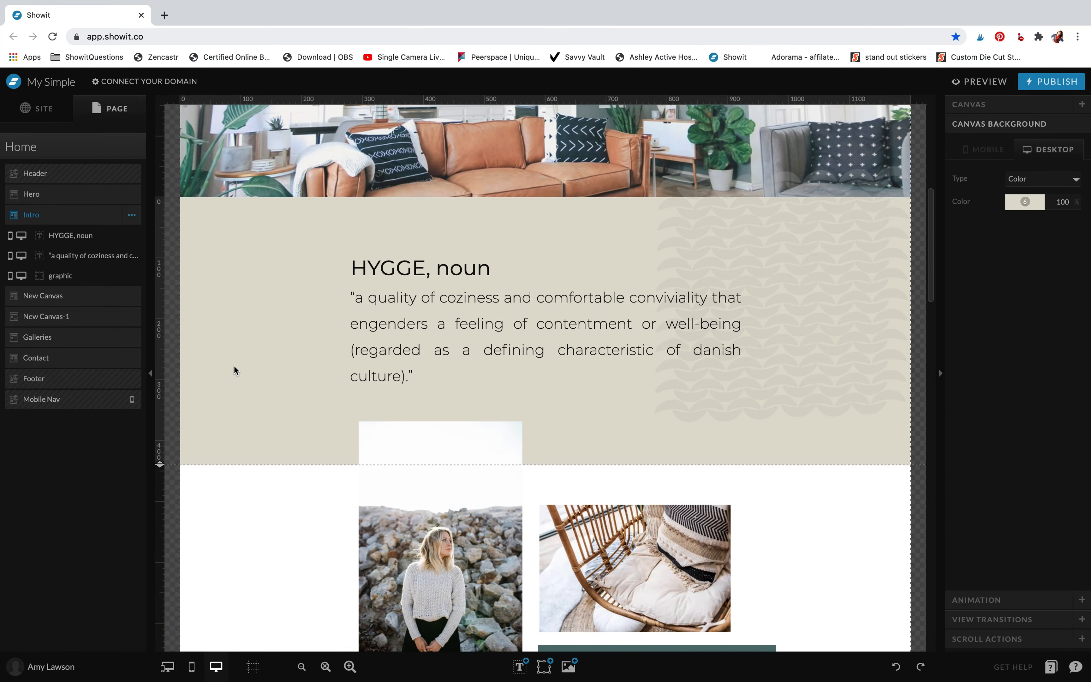
mouse_move(520, 666)
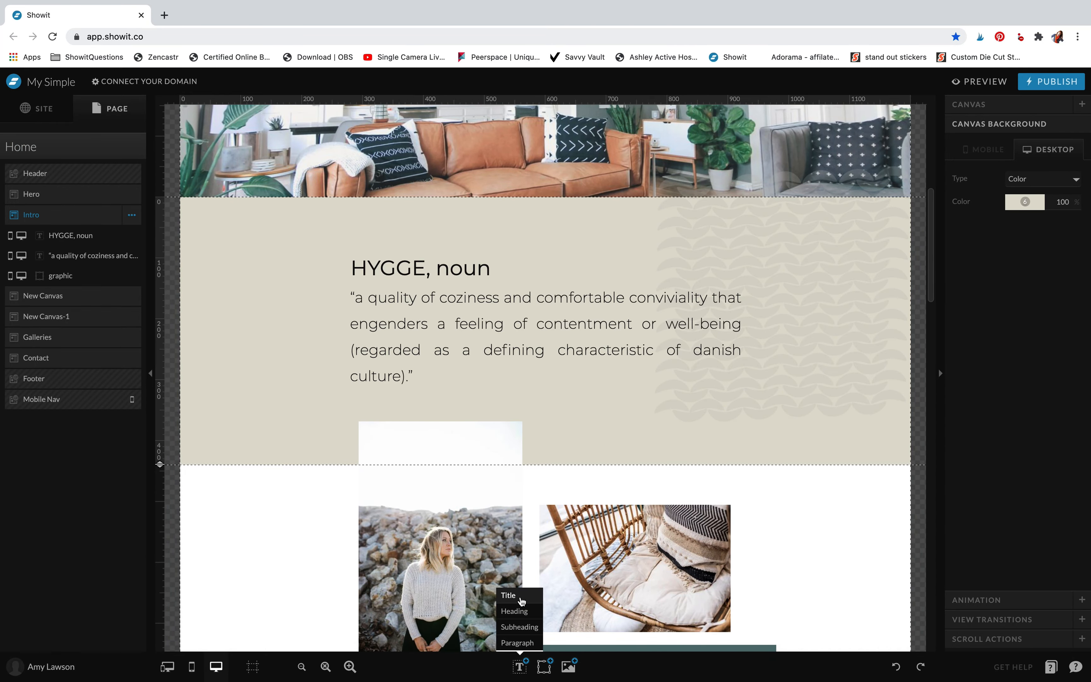
click(514, 610)
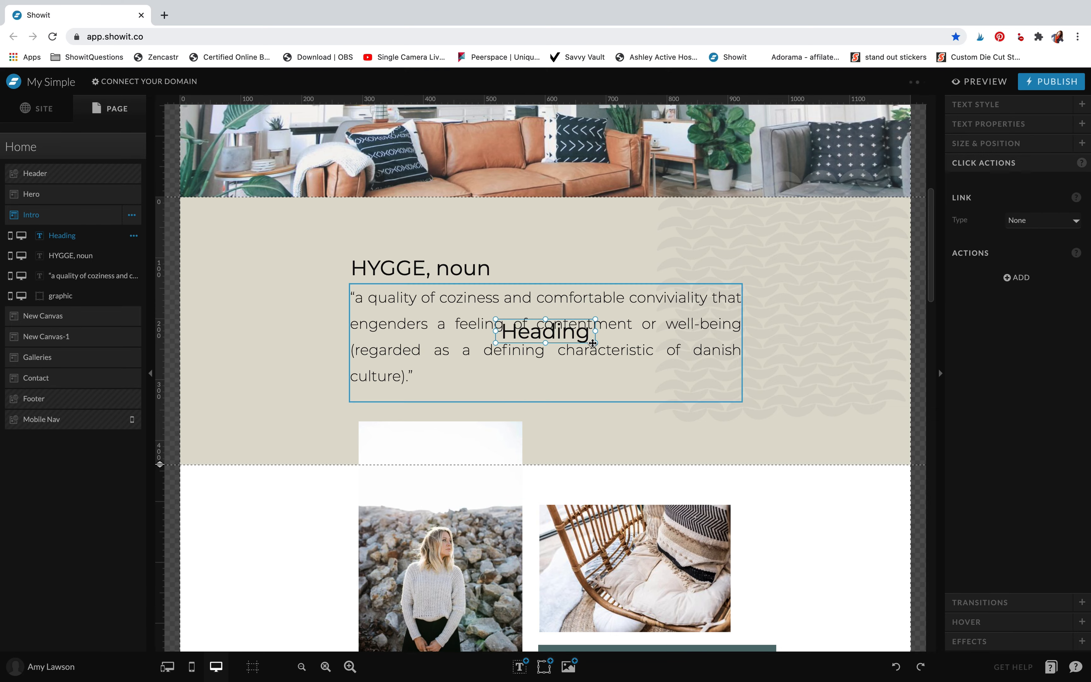
drag(575, 344, 860, 319)
Replace the new heading's text with "this is a text box!" and move it beside the last line of the HYGGE definition
double_click(770, 235)
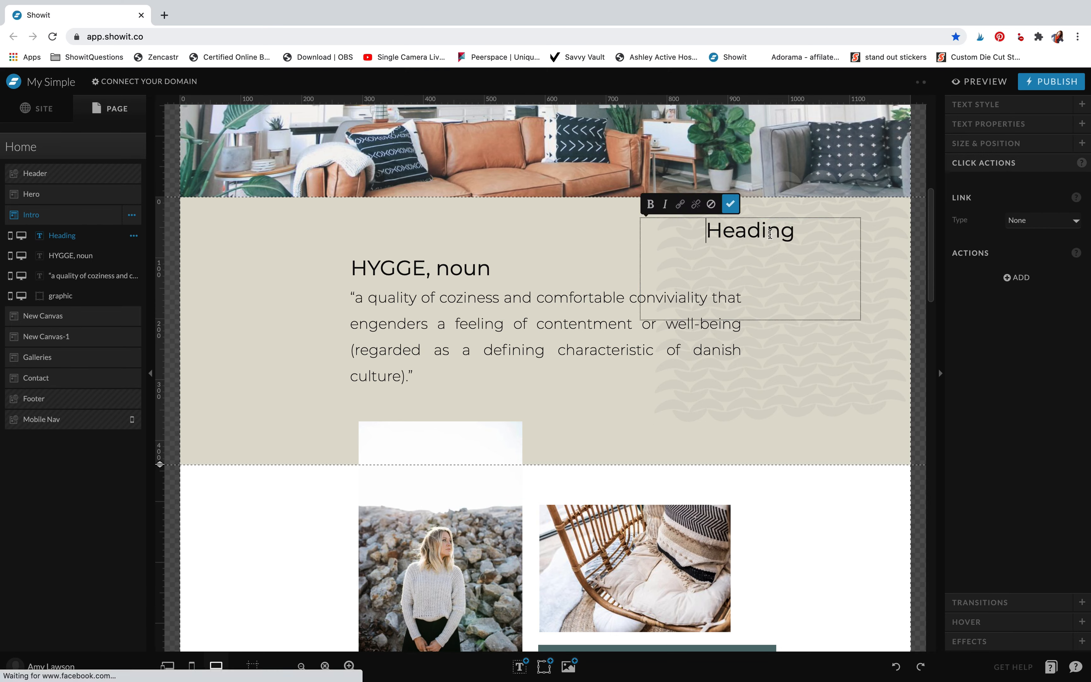
double_click(770, 235)
text(the)
key(BackSpace)
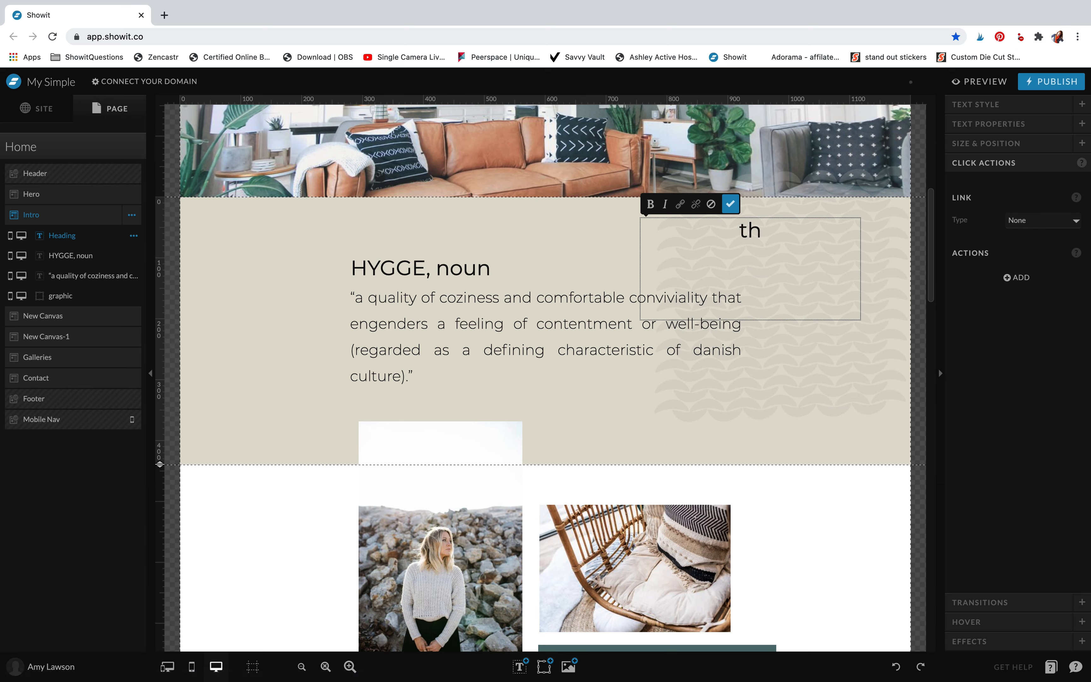
text(usi)
key(BackSpace)
key(BackSpace)
key(BackSpace)
key(BackSpace)
text(is is a a)
key(BackSpace)
text(tex)
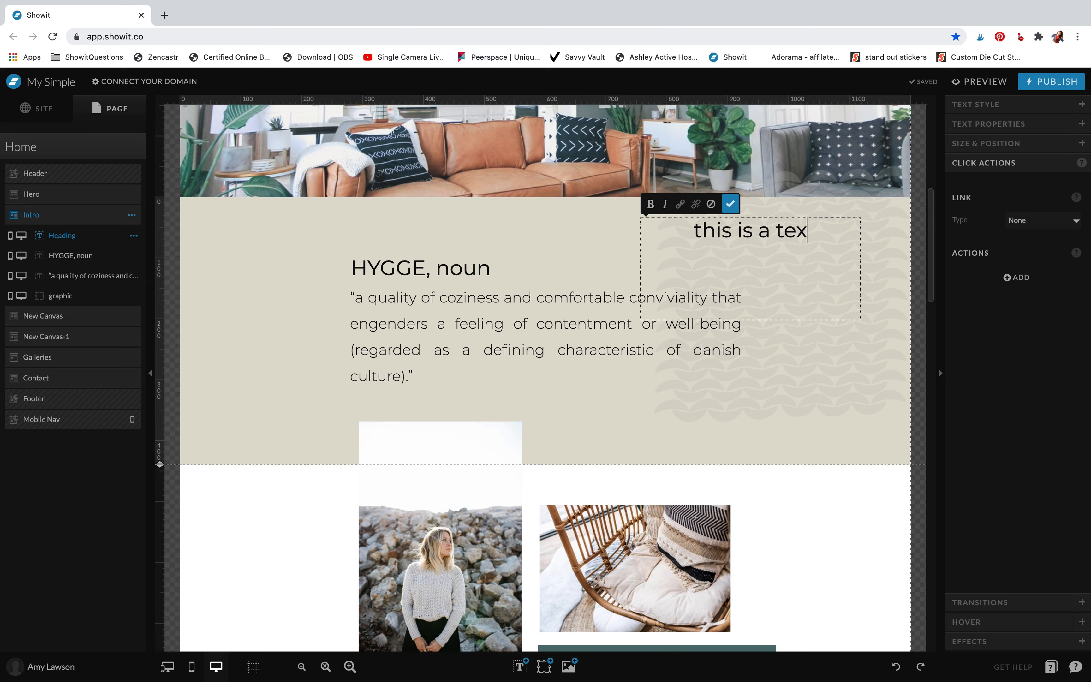
text(t box!)
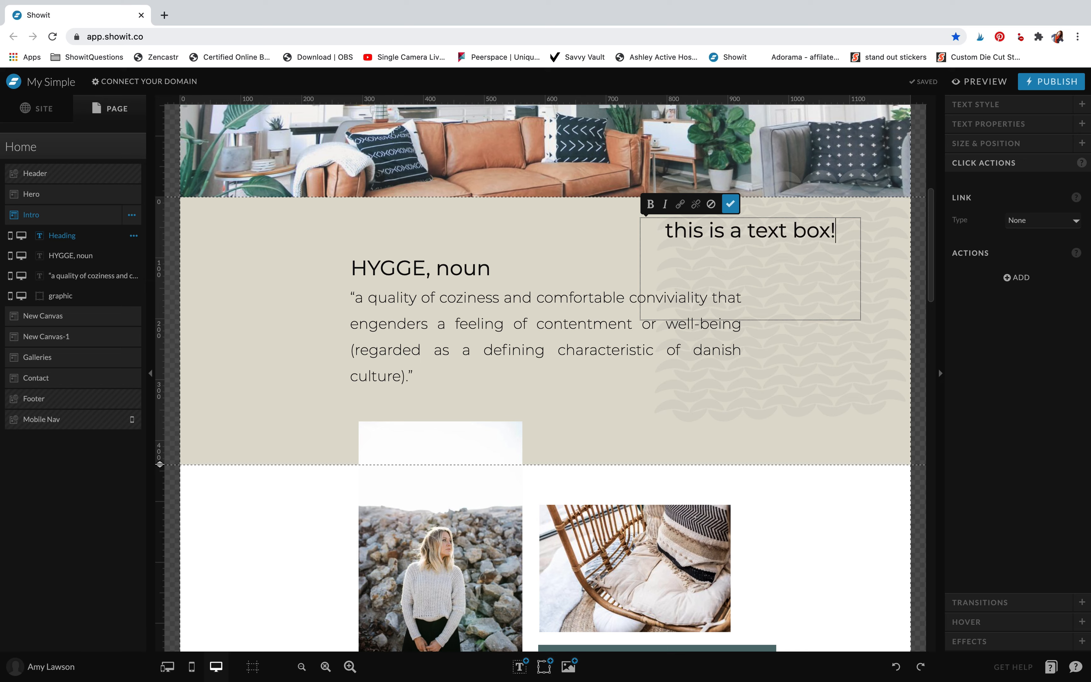
click(761, 247)
click(612, 237)
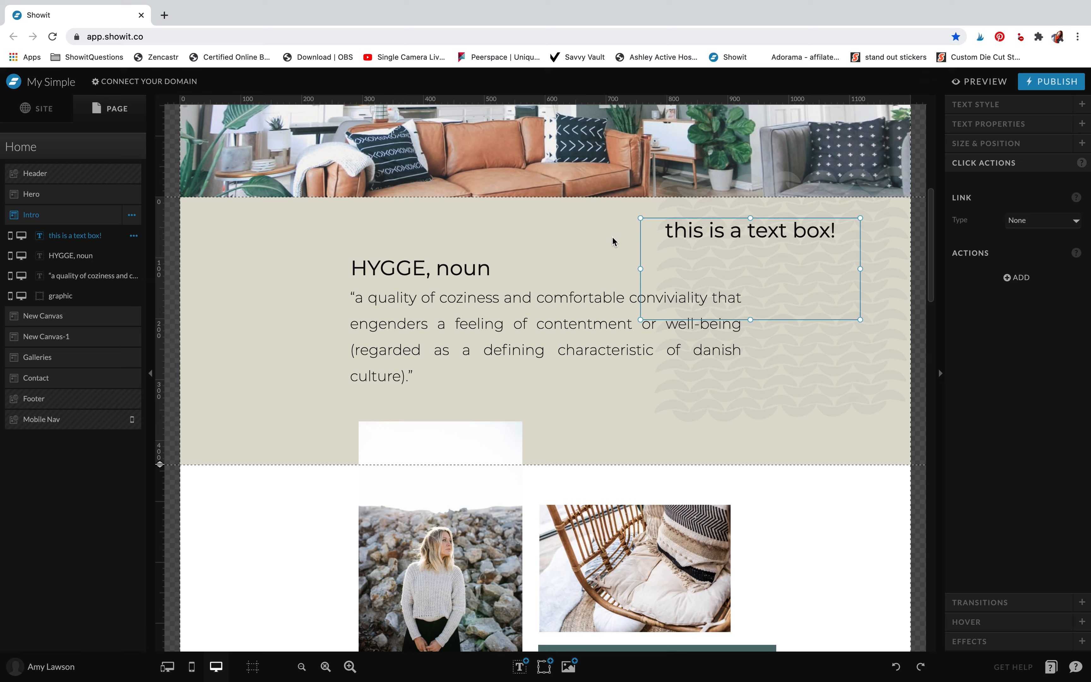
drag(685, 233, 451, 383)
Try shortening the portrait photo in New Canvas from its upper edge so it stays below the Intro canvas, and undo the change
click(341, 426)
click(403, 433)
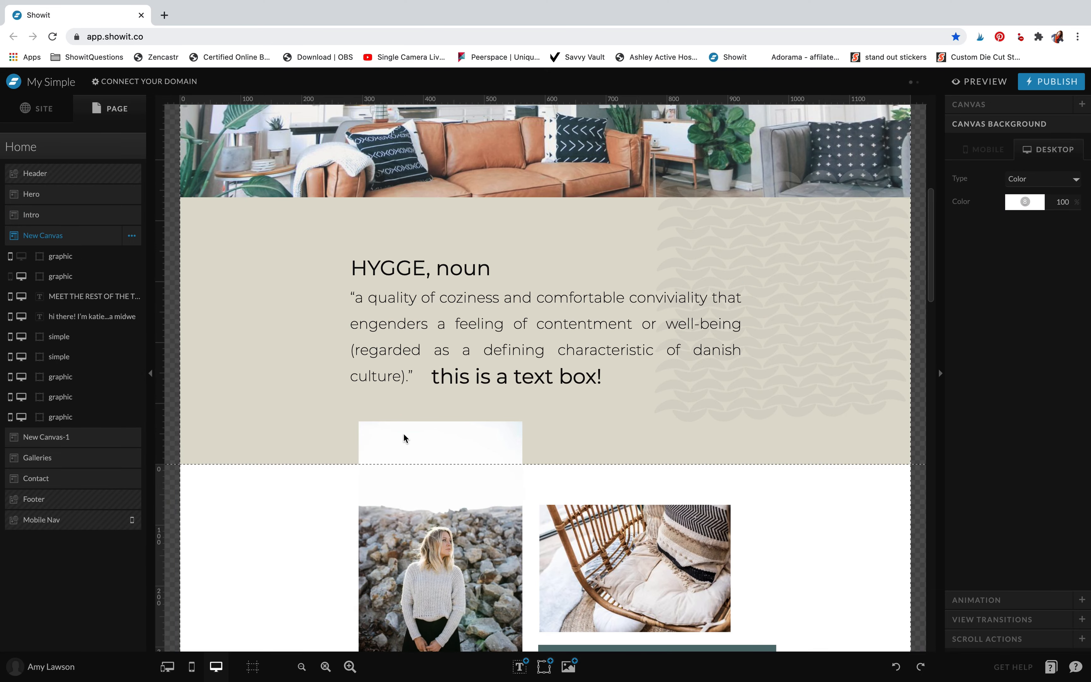
click(409, 477)
drag(441, 421, 442, 495)
scroll(258, 537, down, 3)
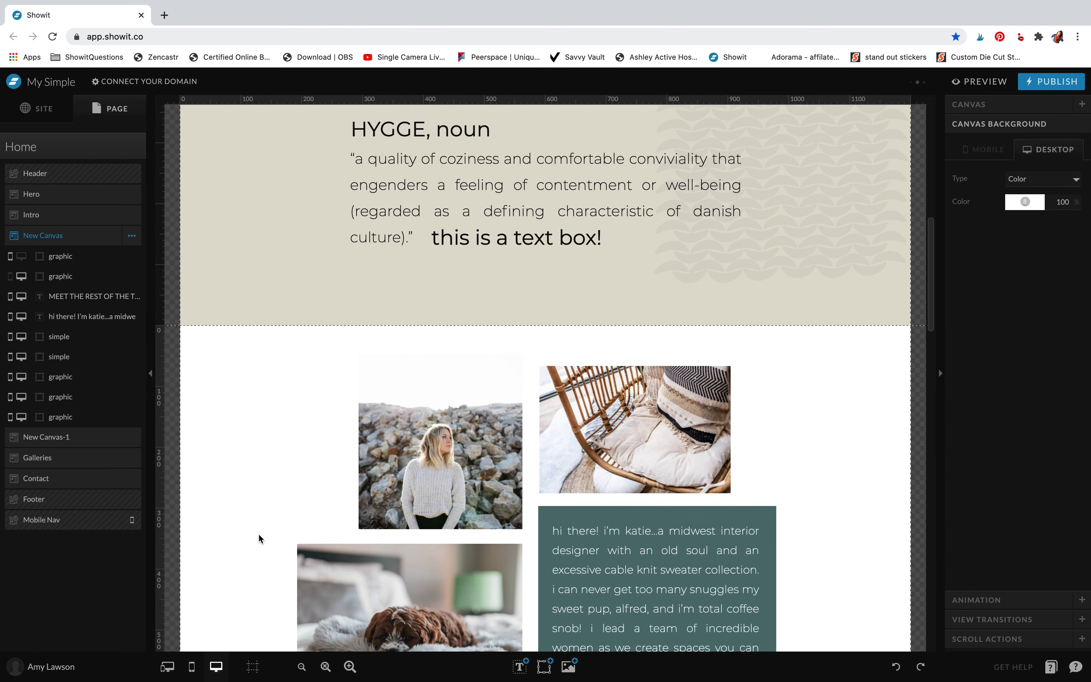
key(ctrl+z)
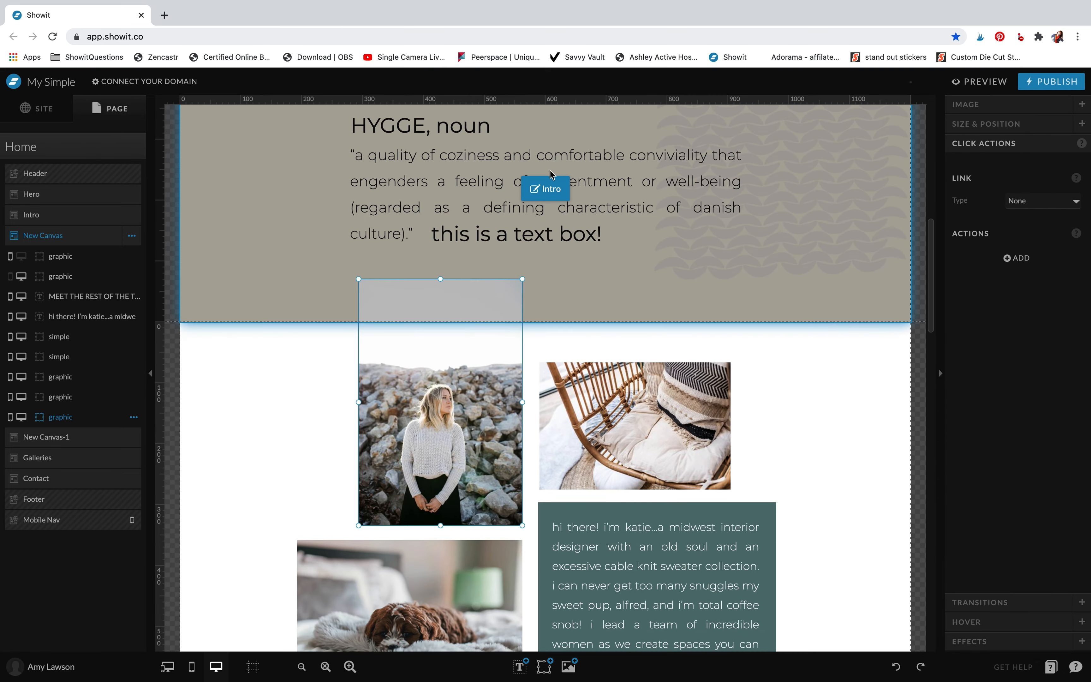
Delete the "this is a text box!" heading from the Intro canvas
click(534, 242)
click(532, 244)
key(Delete)
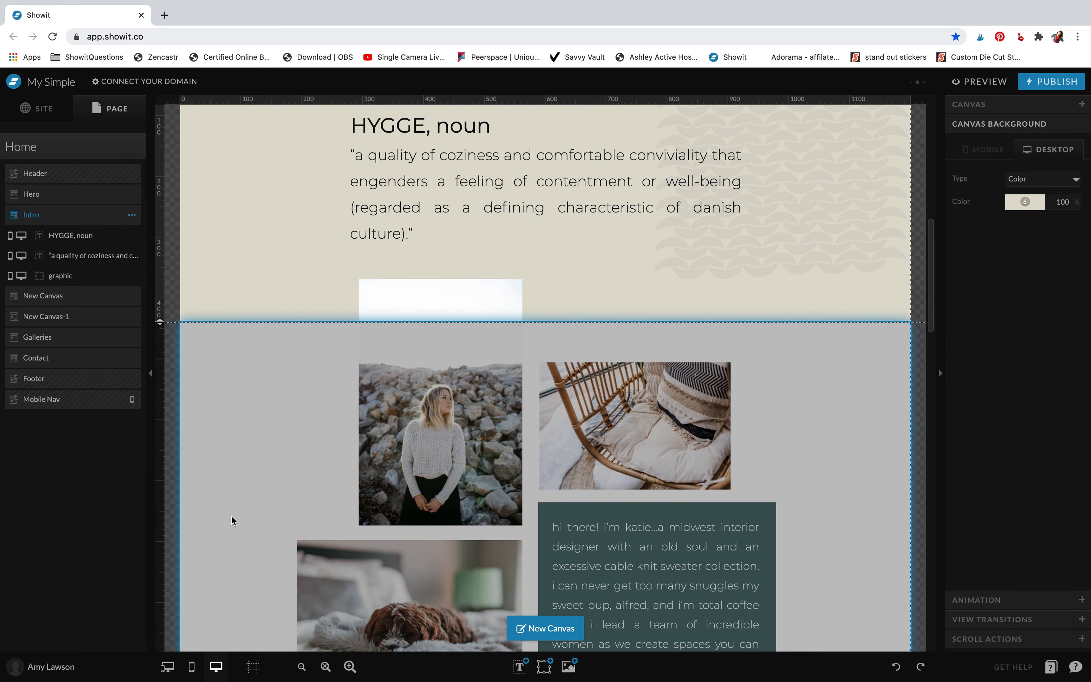
Review New Canvas in the mobile-only layout and return to the desktop-only layout
click(231, 515)
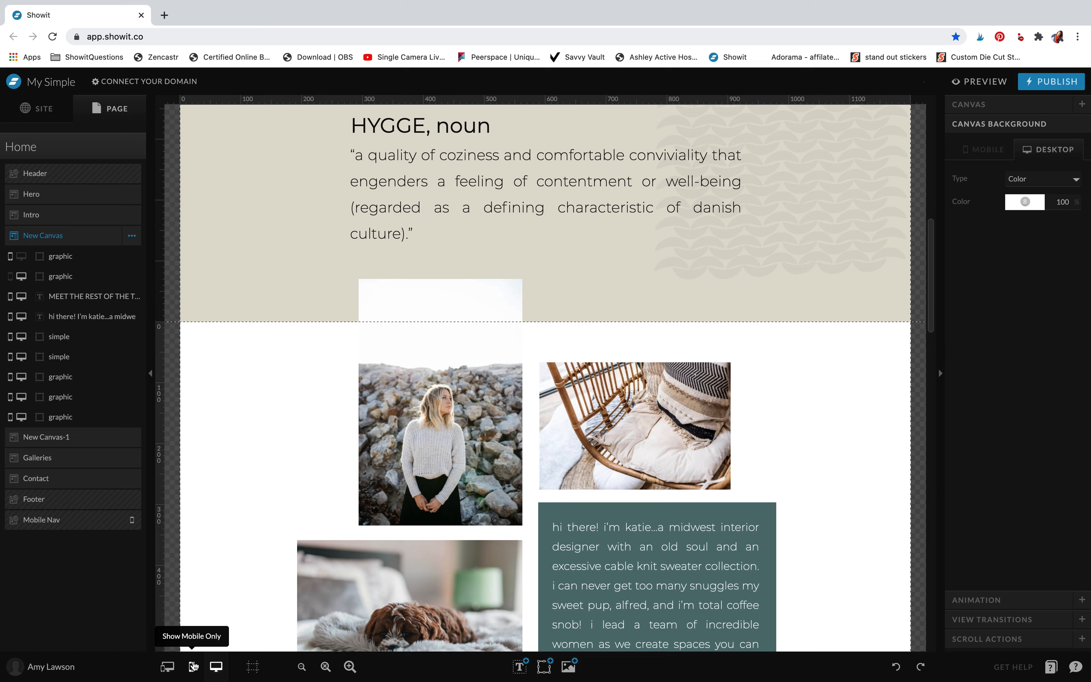
click(193, 666)
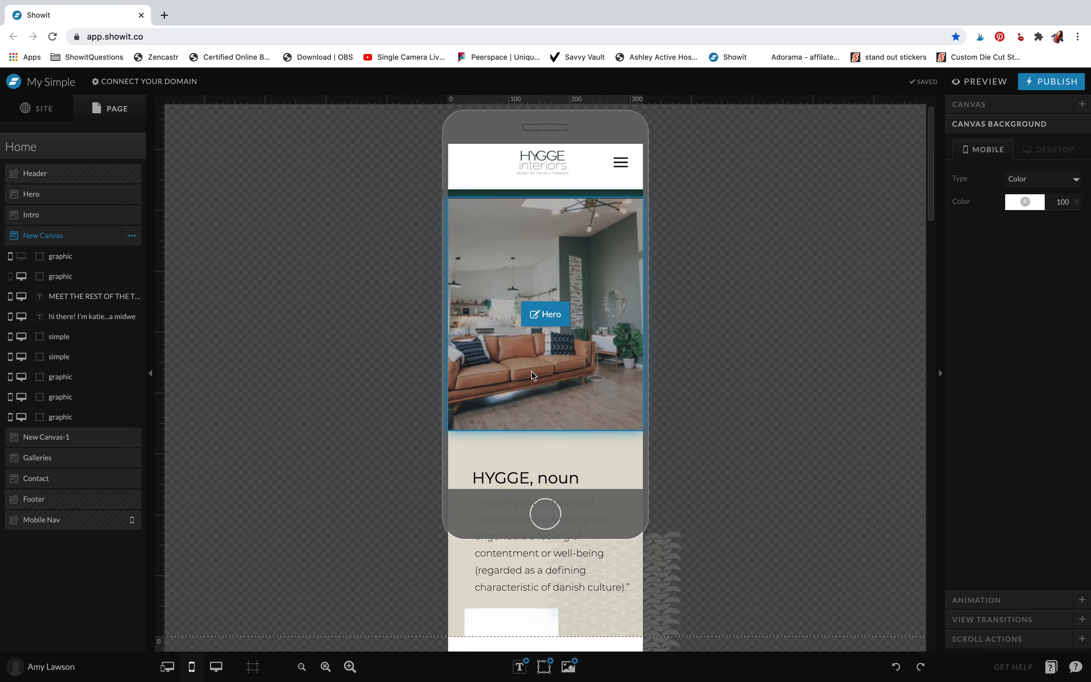
scroll(531, 372, down, 10)
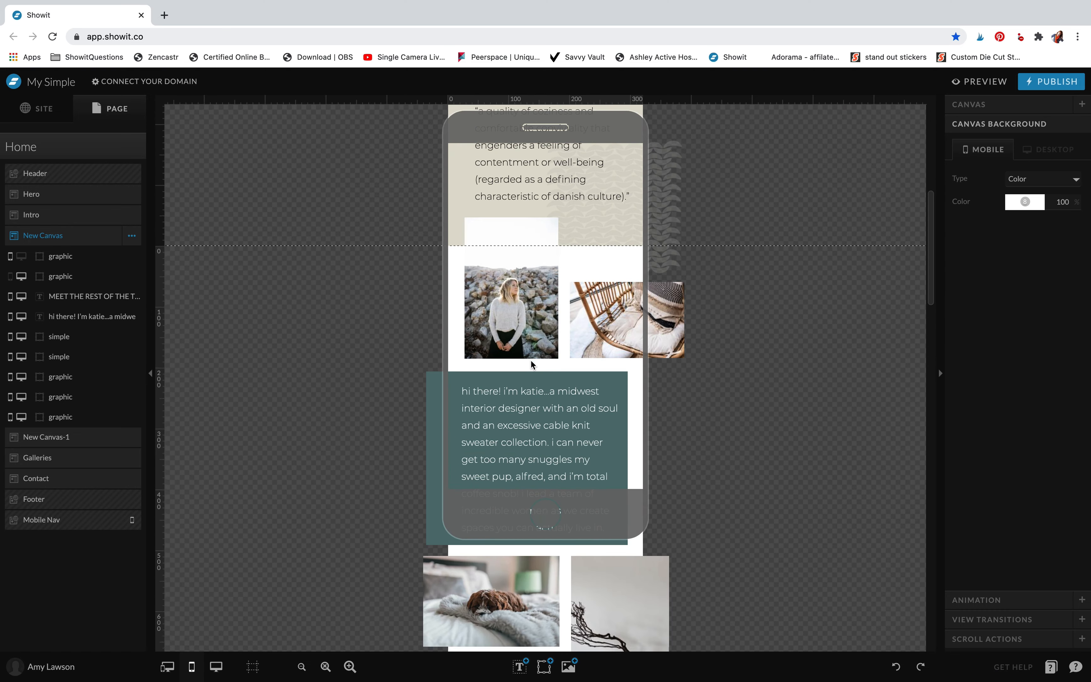
scroll(520, 373, down, 3)
click(217, 666)
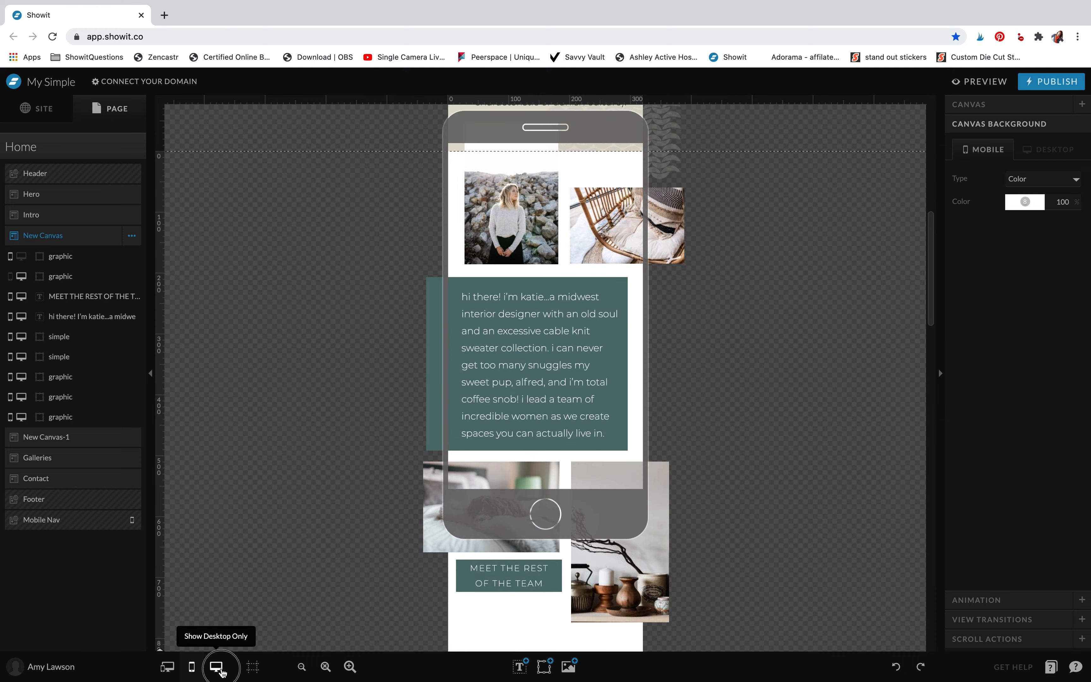
scroll(532, 467, down, 15)
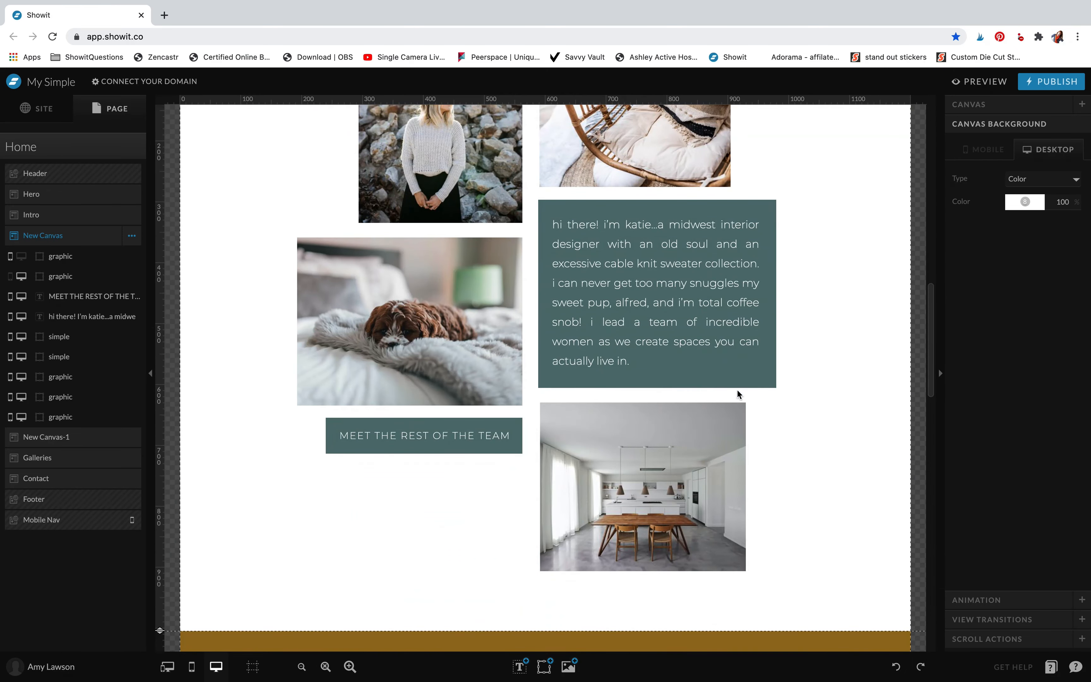
Set the desktop colour of the teal box behind the "hi there!" text to beige colour 6
click(737, 376)
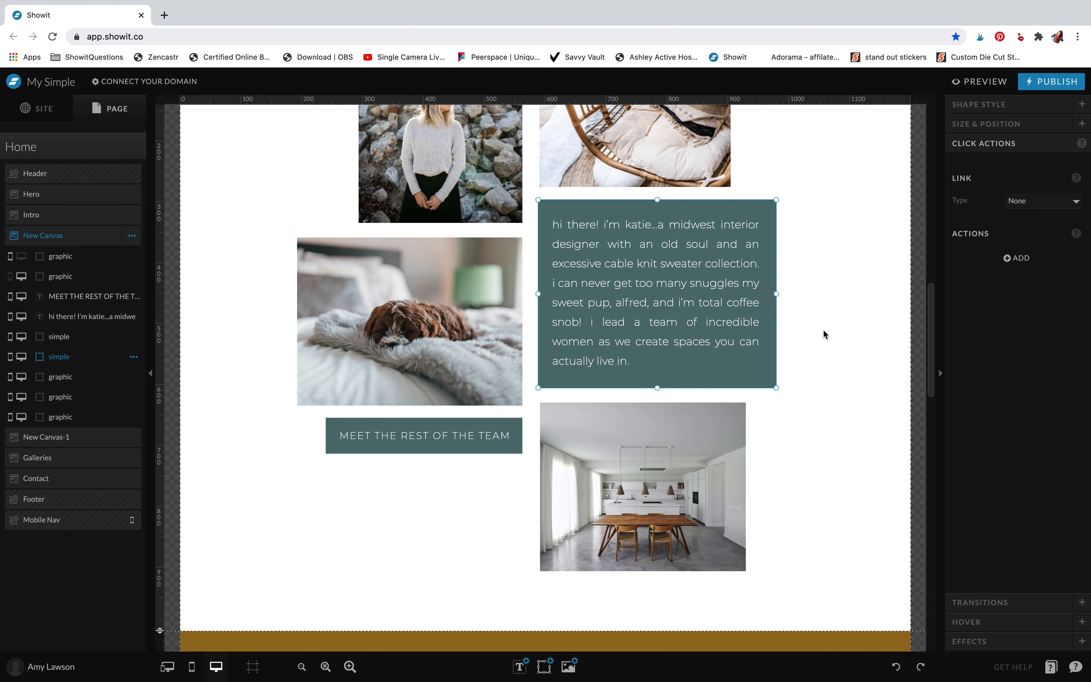
click(1024, 106)
click(1024, 161)
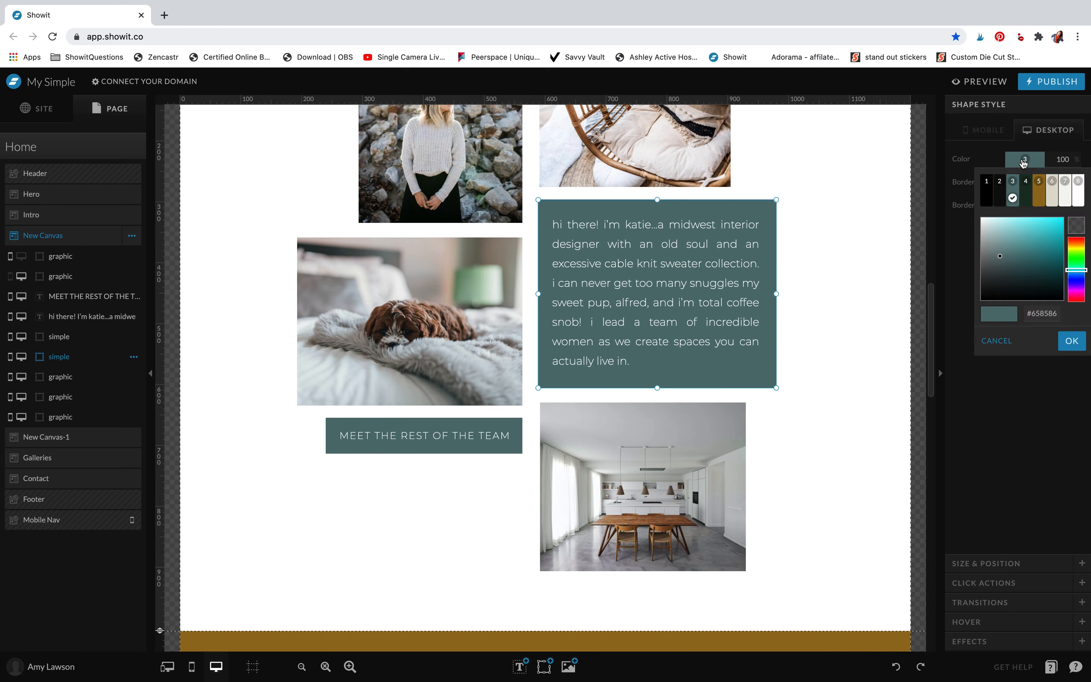
click(1052, 193)
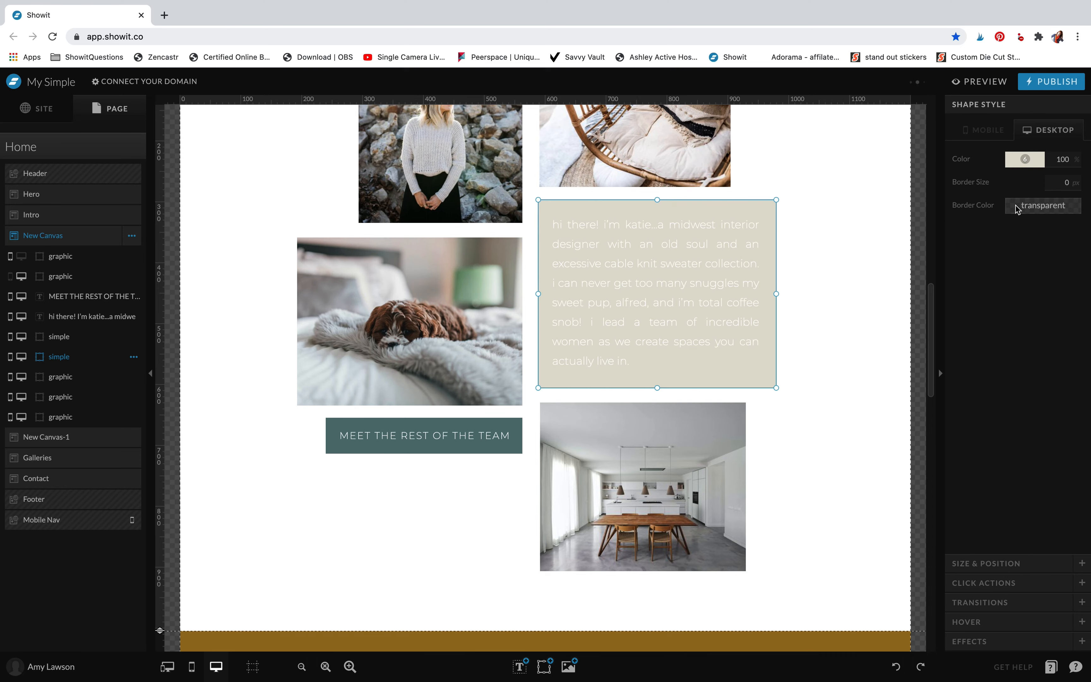
click(817, 264)
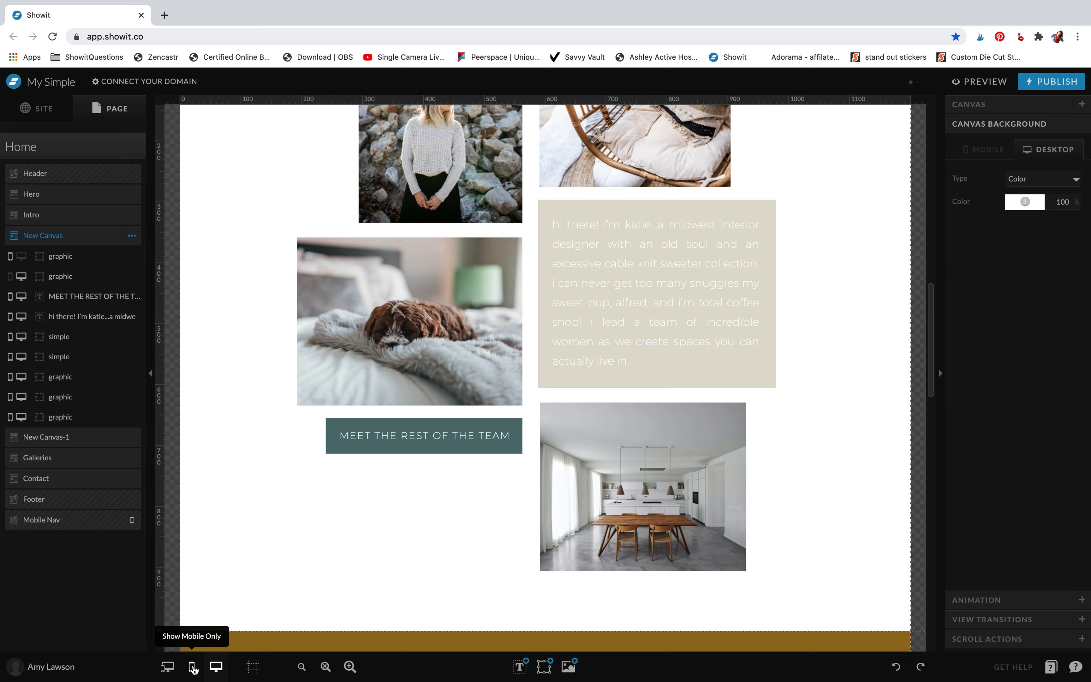
In the mobile layout, set the colour of the box behind the "hi there!" text to ochre colour 5
click(193, 668)
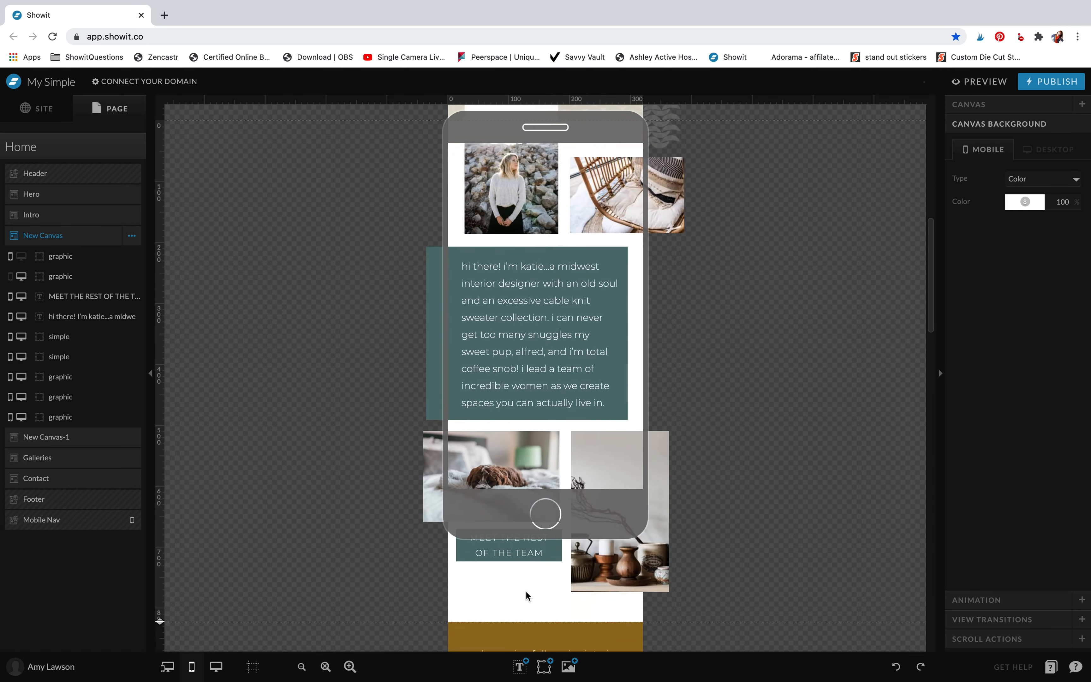
click(435, 391)
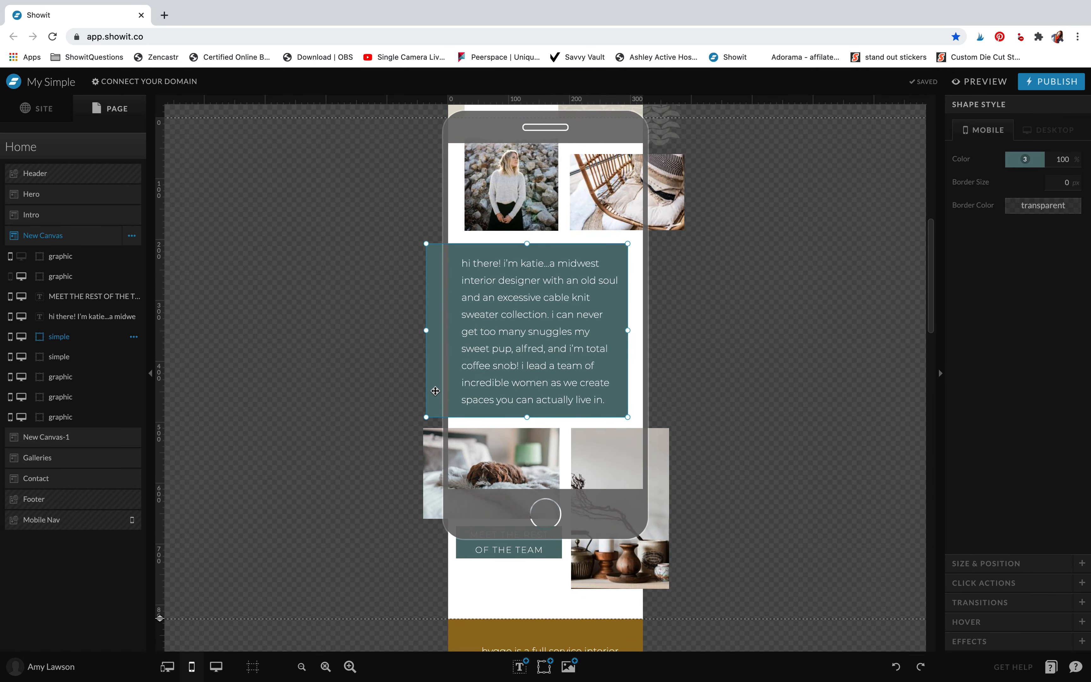
click(1025, 159)
click(1039, 181)
click(879, 280)
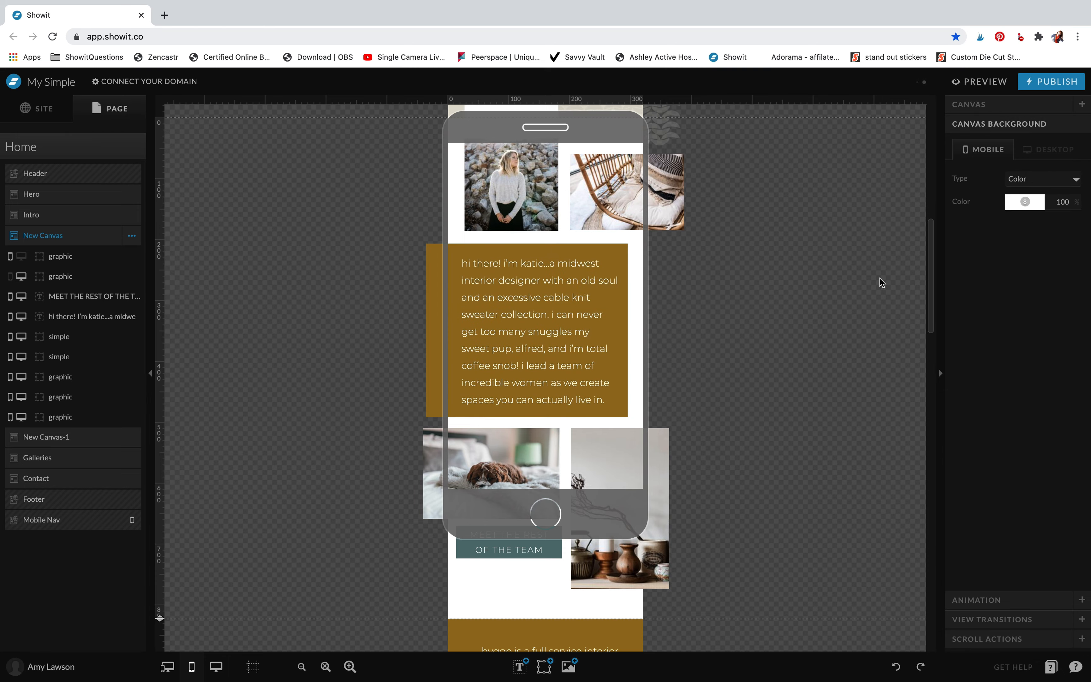
Compare the Home page's desktop and mobile layouts, ending in the desktop-only layout
click(216, 667)
scroll(510, 515, down, 15)
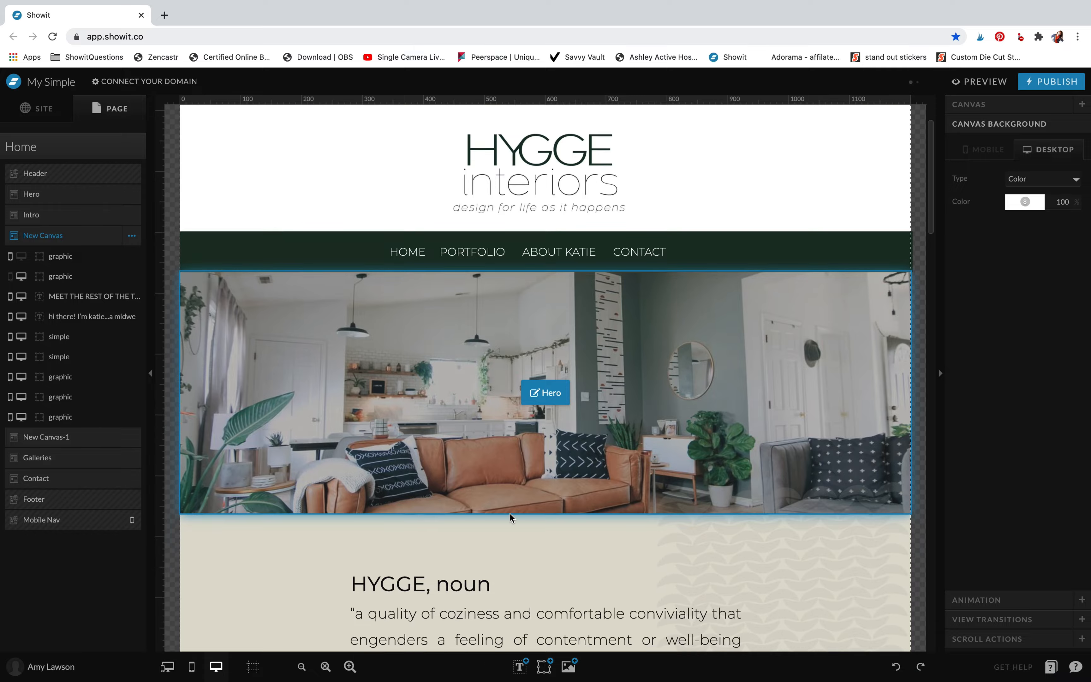
scroll(510, 514, up, 5)
scroll(510, 516, down, 1)
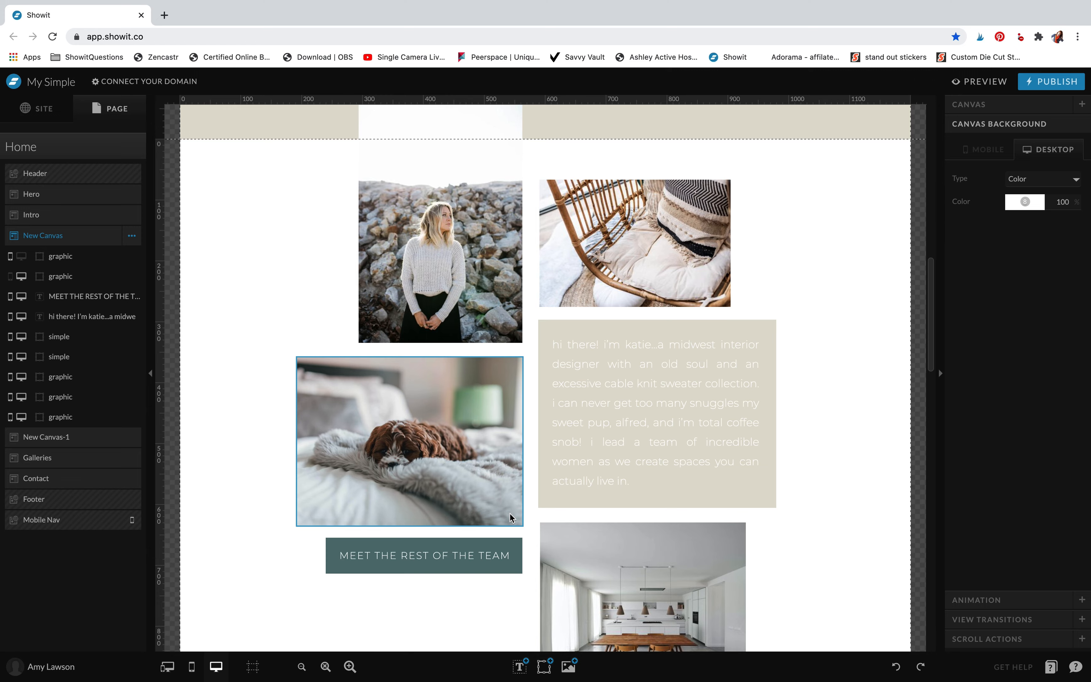
click(191, 667)
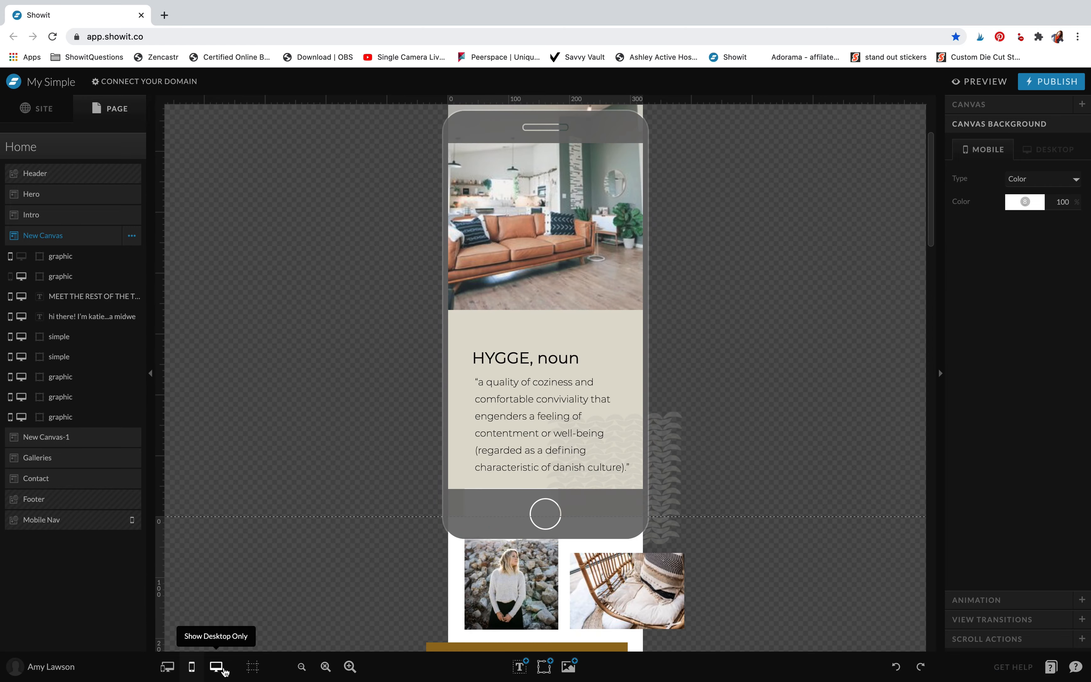
click(217, 666)
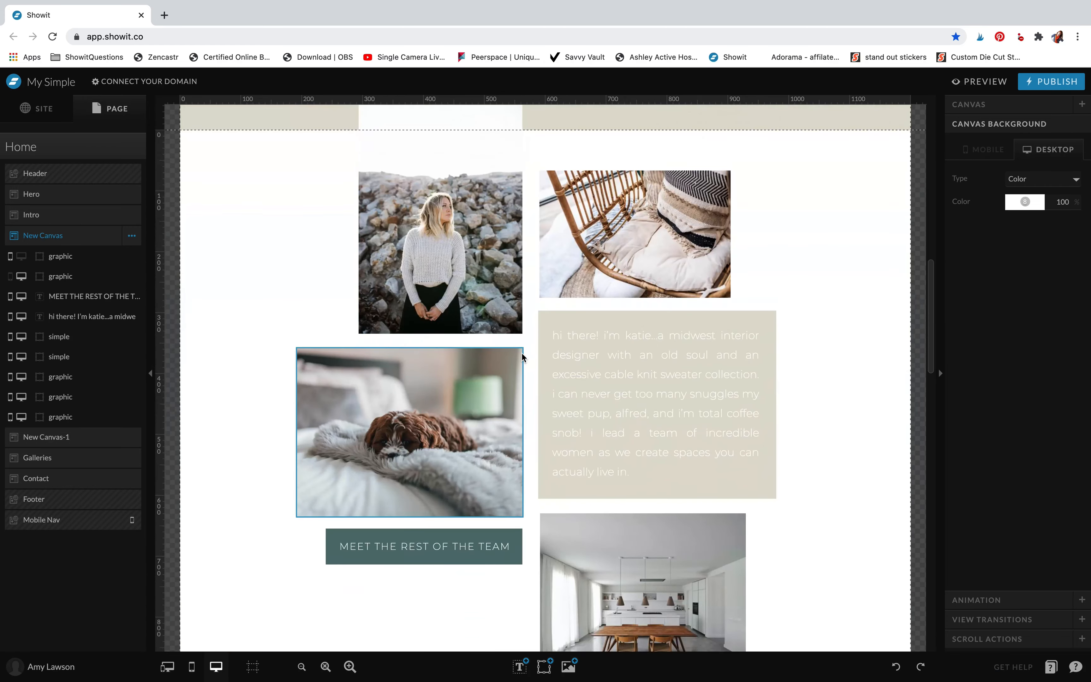
Delete the designer's first name from the opening line of the "hi there!" paragraph in the desktop layout
click(635, 319)
click(689, 387)
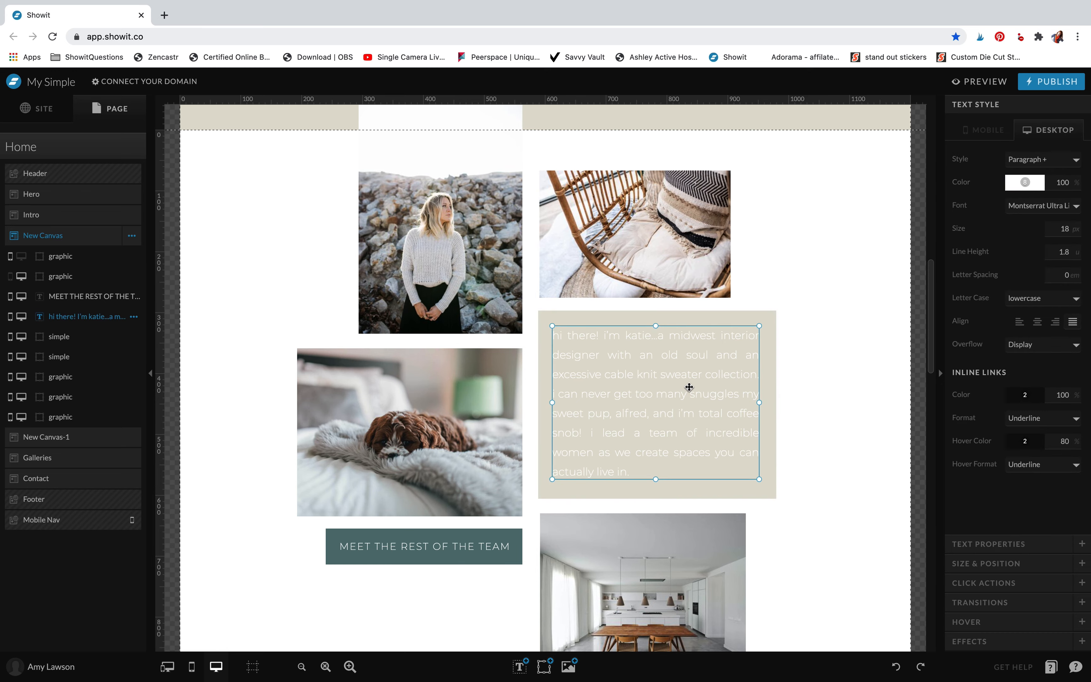
double_click(654, 344)
drag(652, 340, 626, 336)
key(BackSpace)
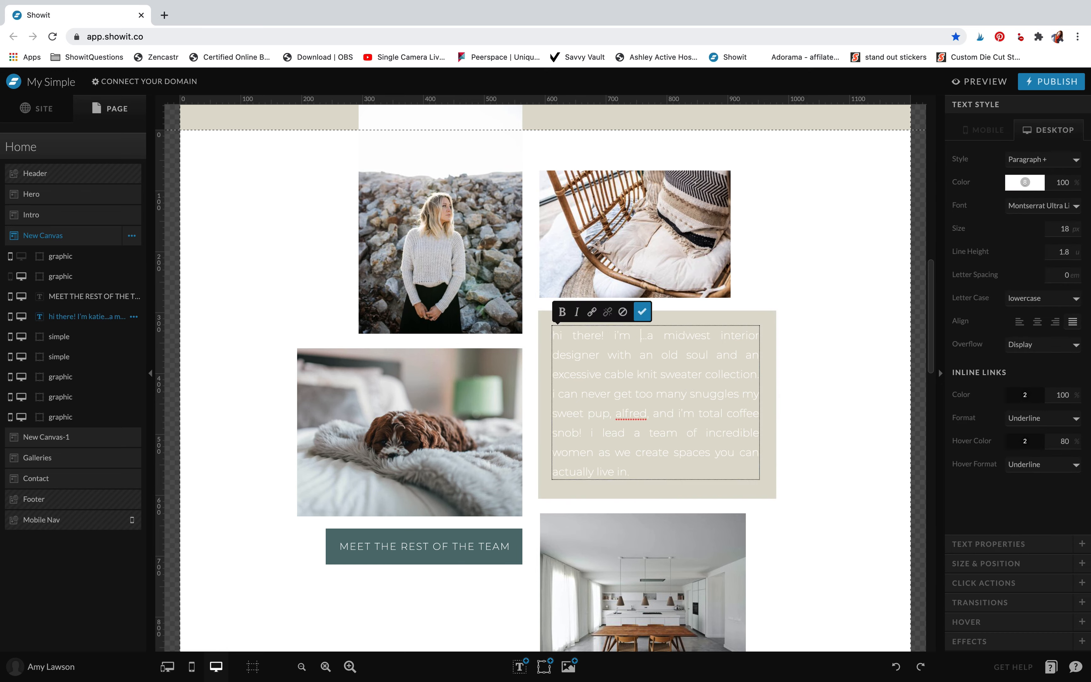
click(802, 328)
Check the edited "hi there!" paragraph in the mobile layout and select the ochre box behind it
click(191, 666)
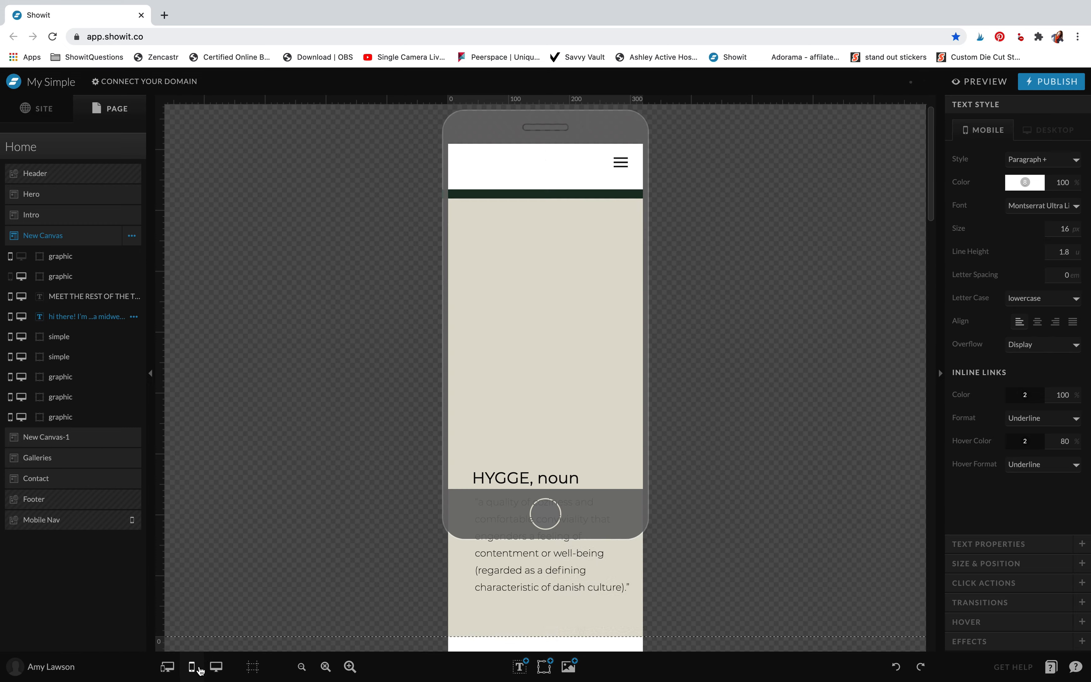
scroll(483, 397, down, 5)
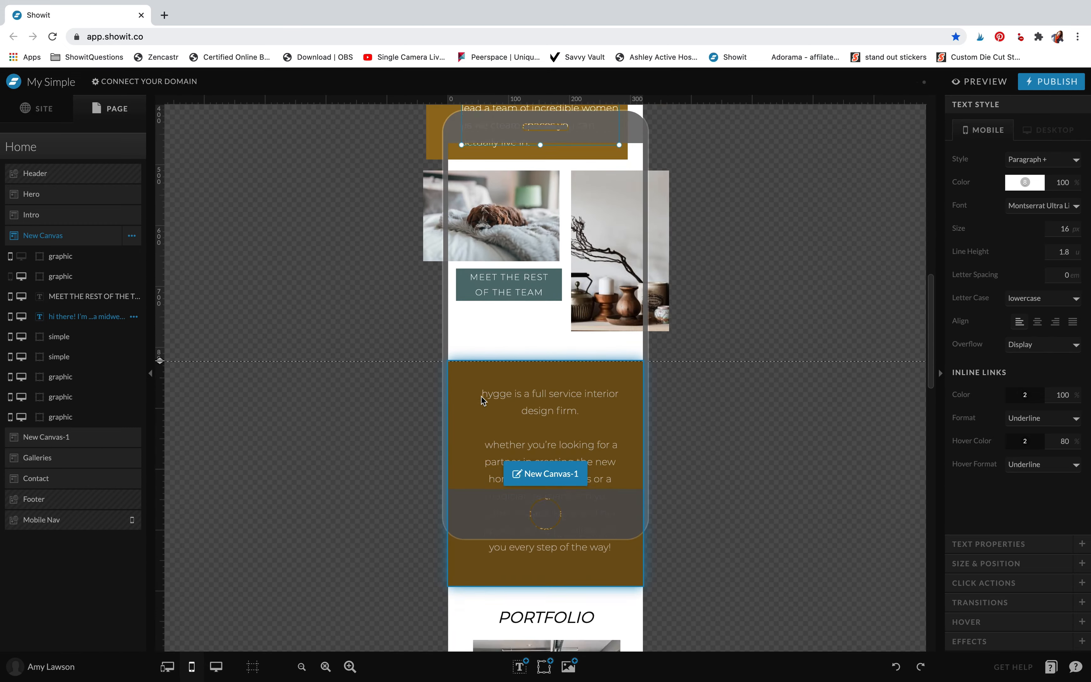
scroll(483, 397, up, 5)
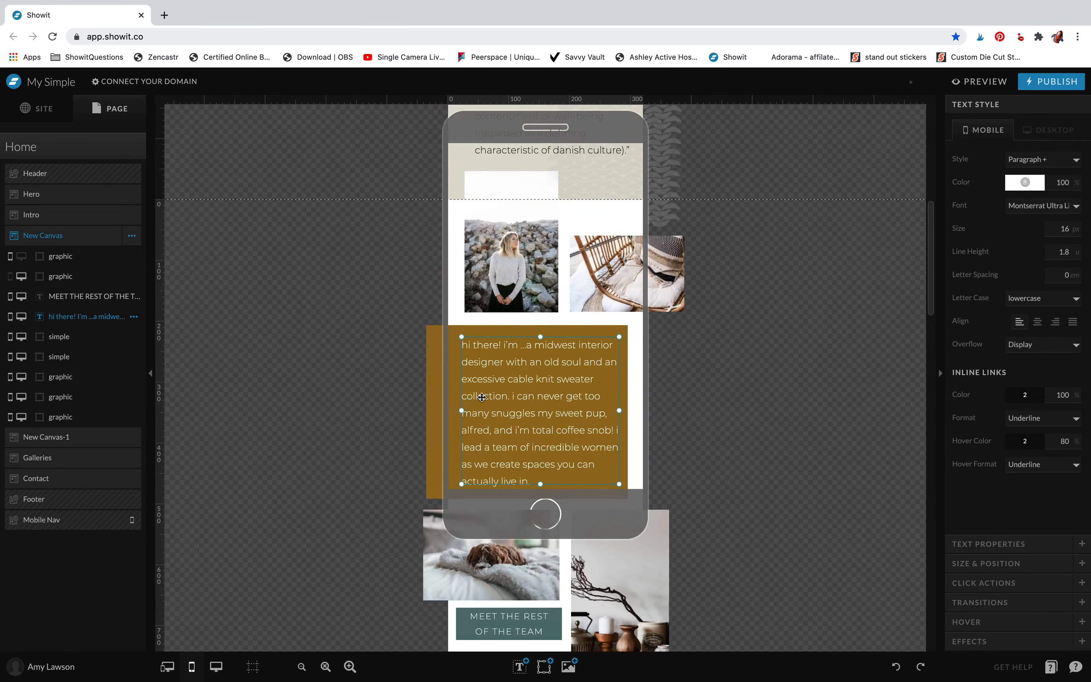
double_click(520, 347)
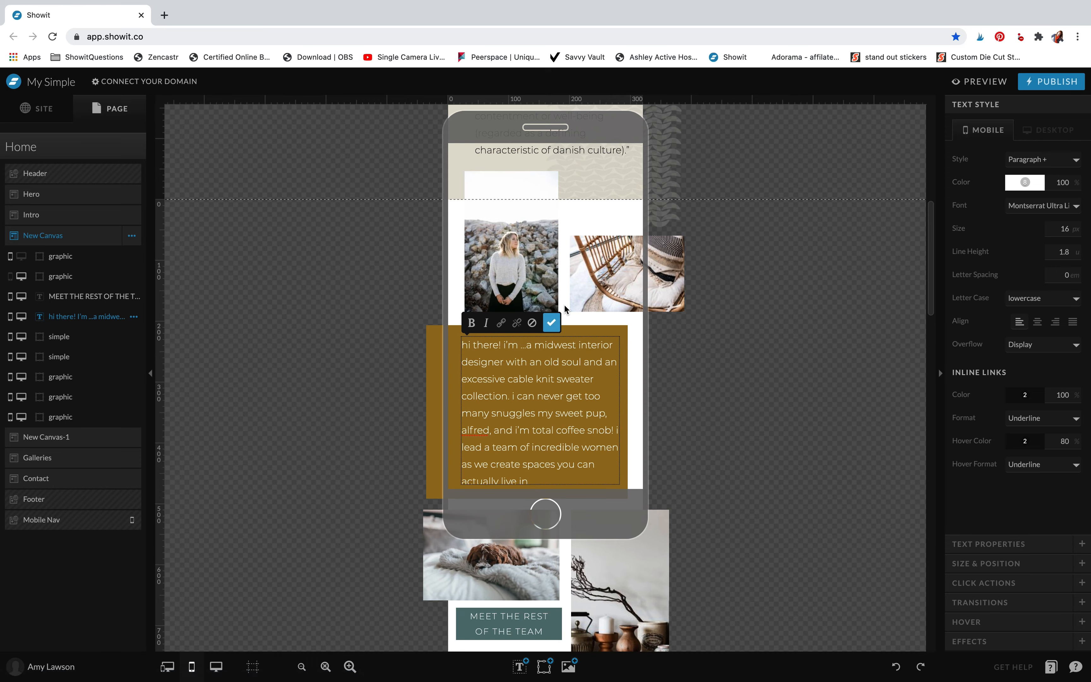
click(551, 322)
click(626, 345)
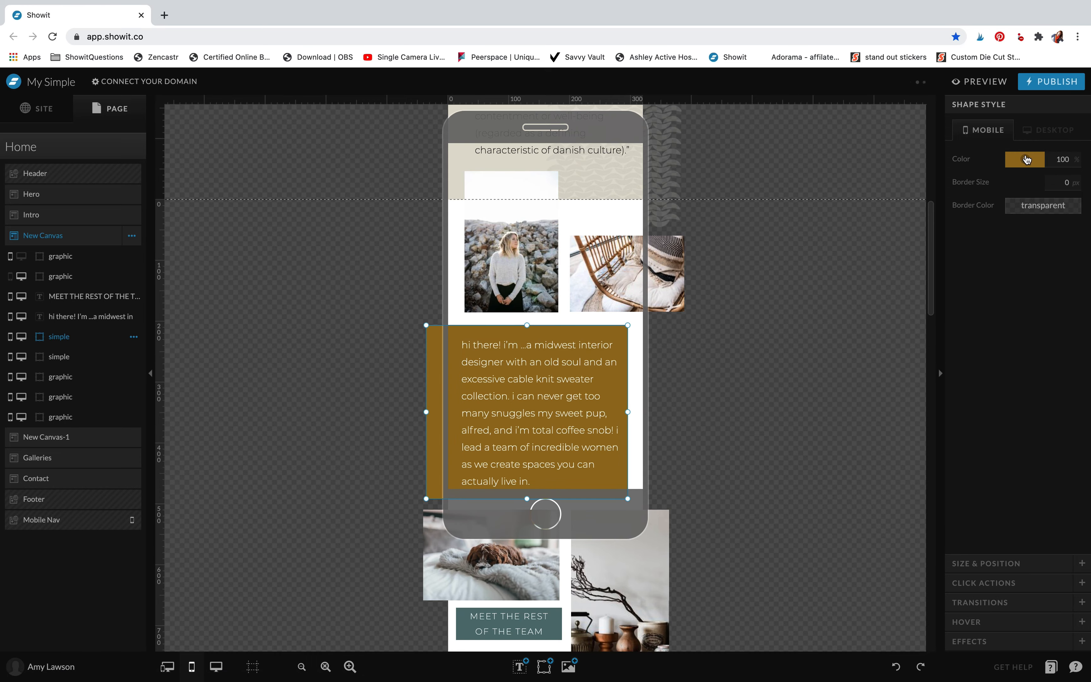
In the mobile layout, set the colour of the box behind the "hi there!" text to the palette's dark teal
click(1026, 159)
click(1016, 189)
click(751, 337)
click(706, 380)
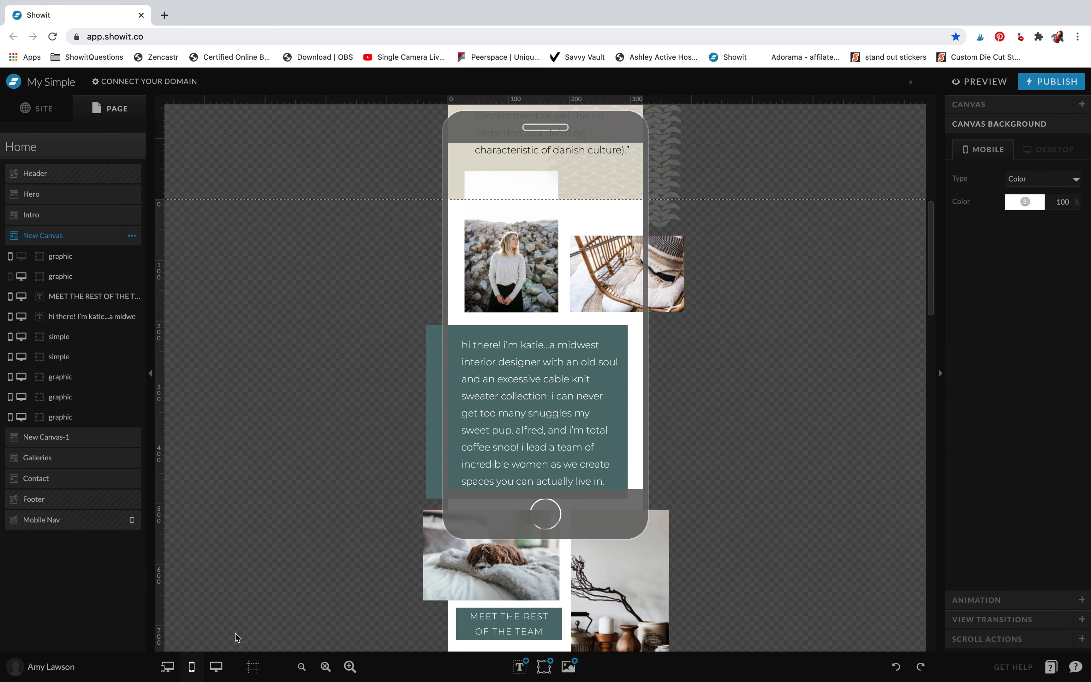
In the desktop layout, set the beige box behind the "hi there!" text to the palette's dark teal
click(216, 667)
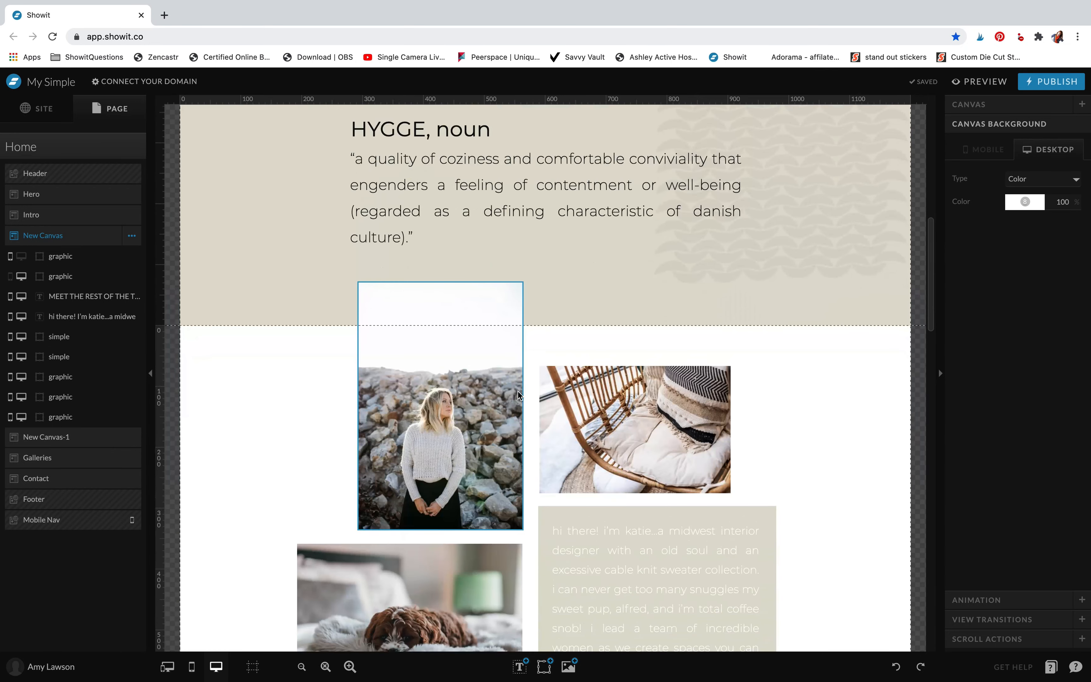
scroll(518, 395, down, 5)
double_click(623, 357)
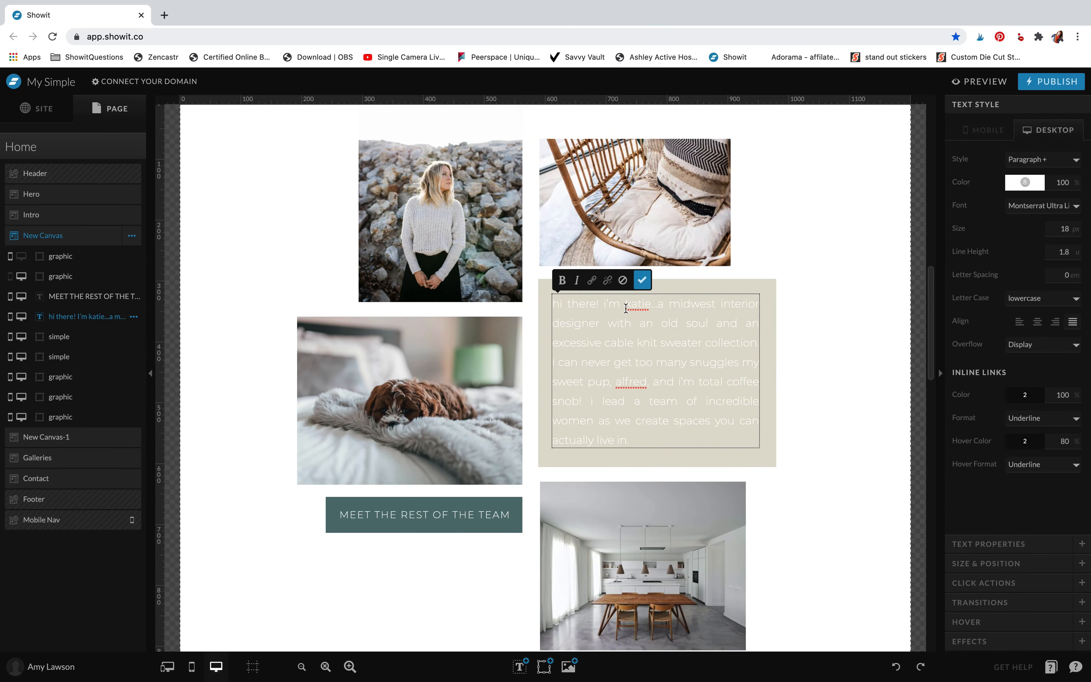
click(768, 318)
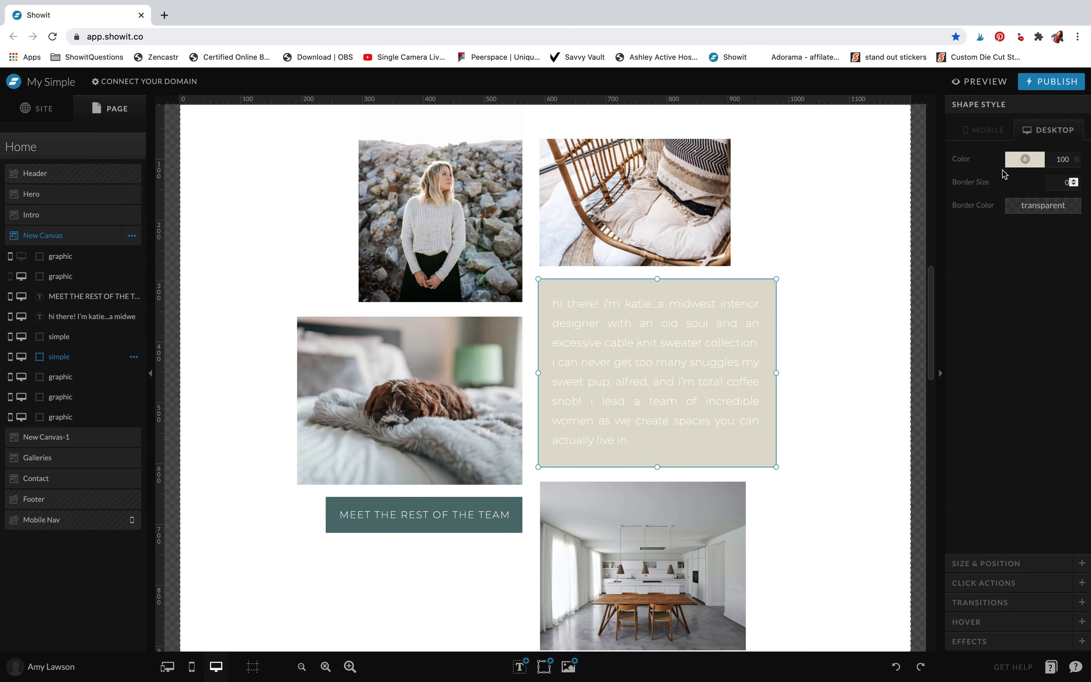
click(1013, 164)
click(1011, 183)
click(819, 316)
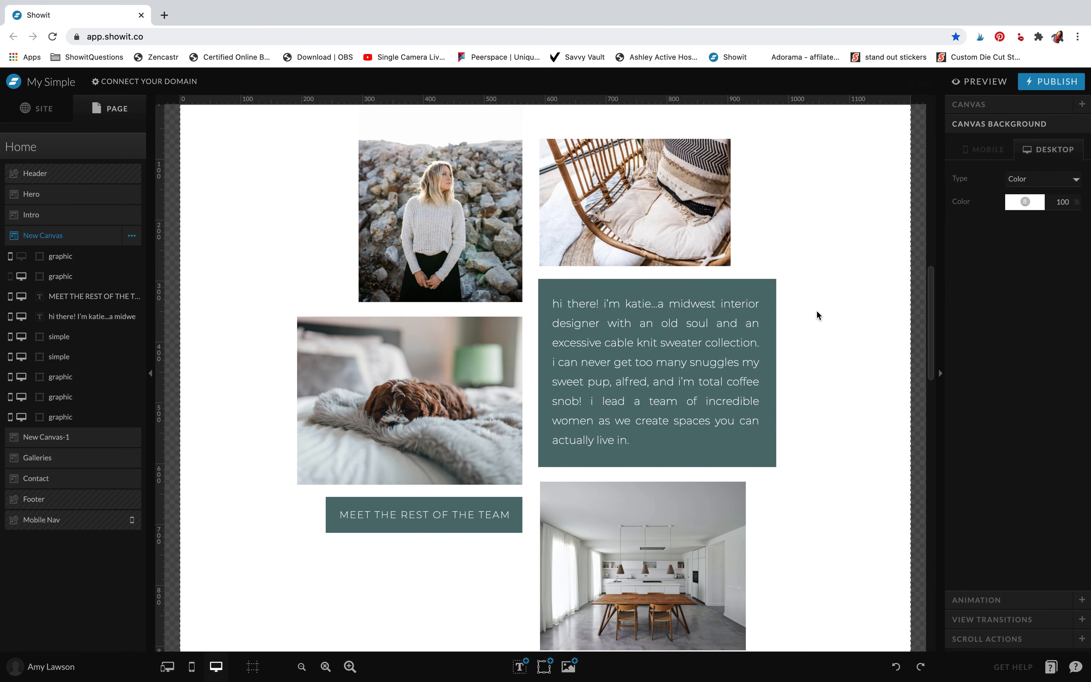
Check the ochre "hygge is a full service interior design firm" section in the mobile layout and return to the desktop layout
scroll(818, 316, down, 5)
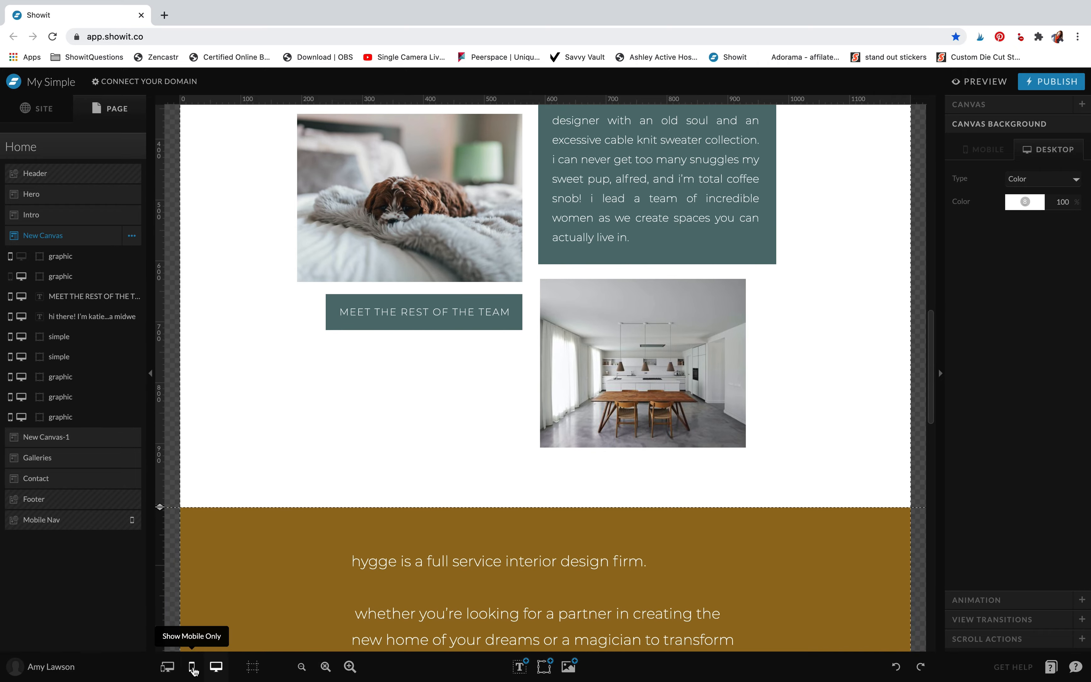
click(191, 666)
scroll(532, 377, down, 15)
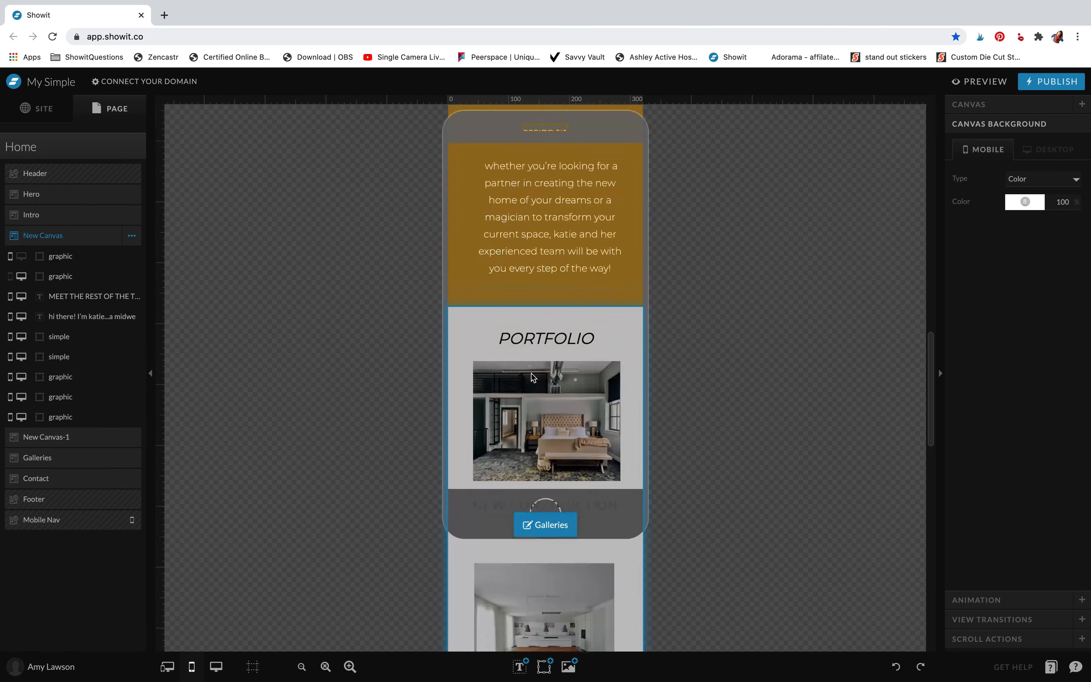
scroll(532, 377, up, 5)
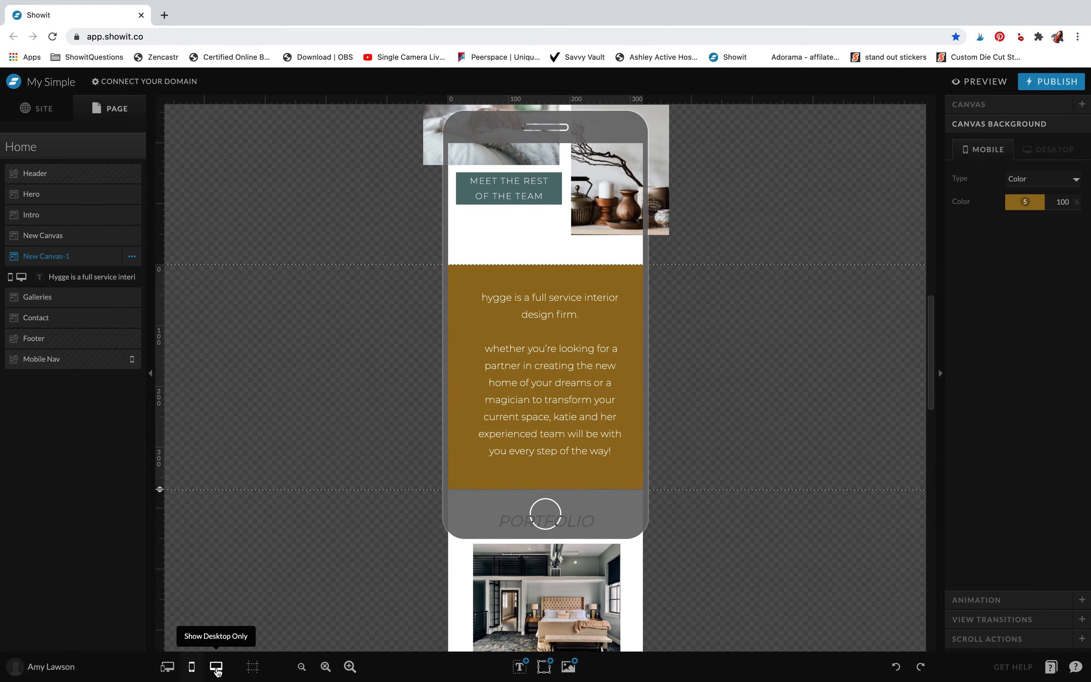
click(216, 666)
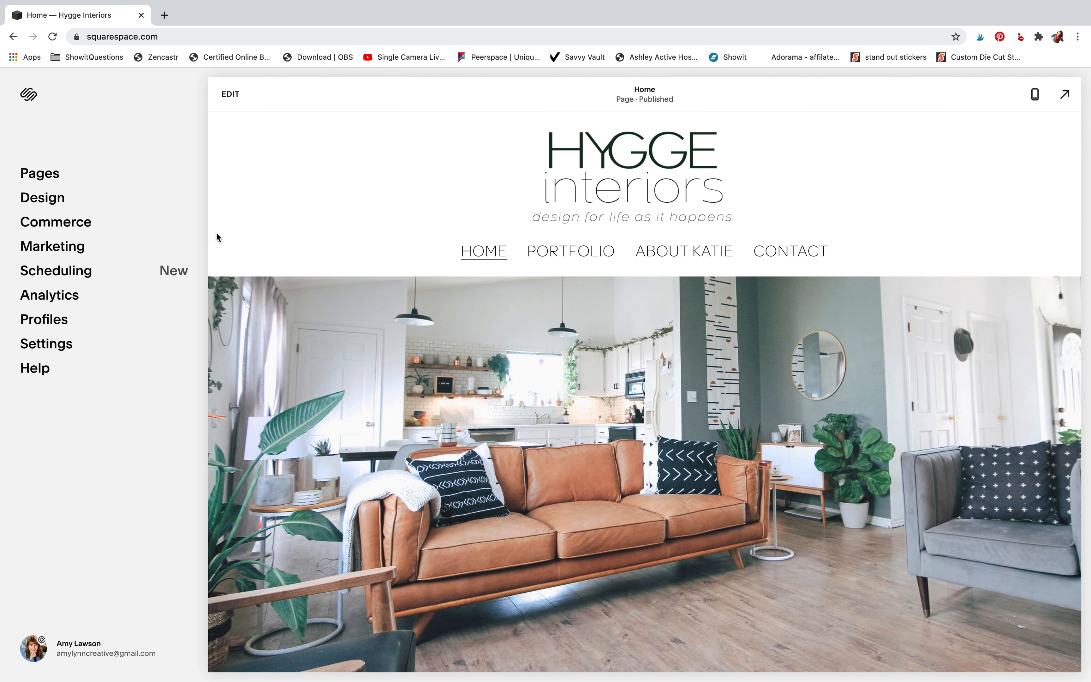
In Squarespace, look through the Hygge Interiors site's page list and its Design settings, including Fonts
click(58, 164)
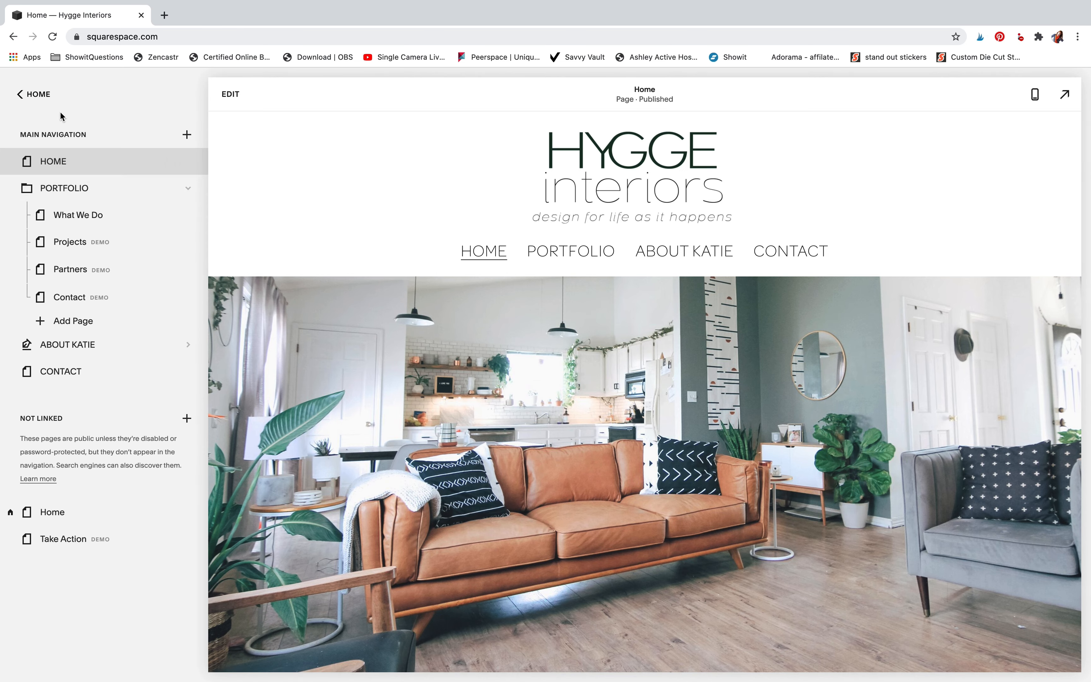
click(41, 95)
click(64, 197)
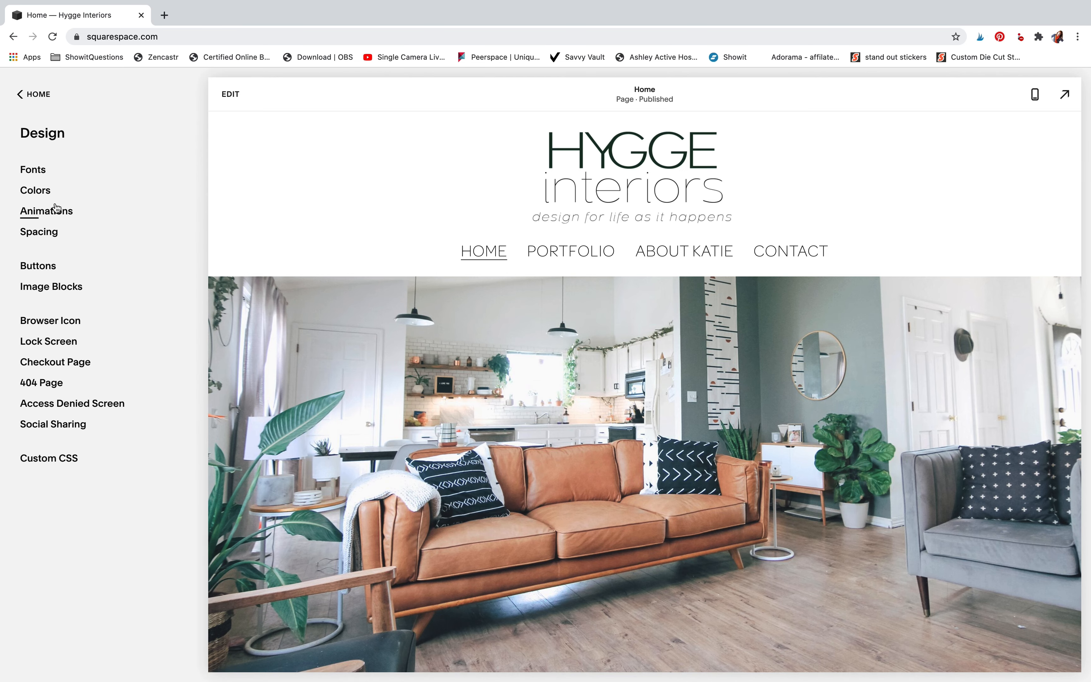
click(42, 176)
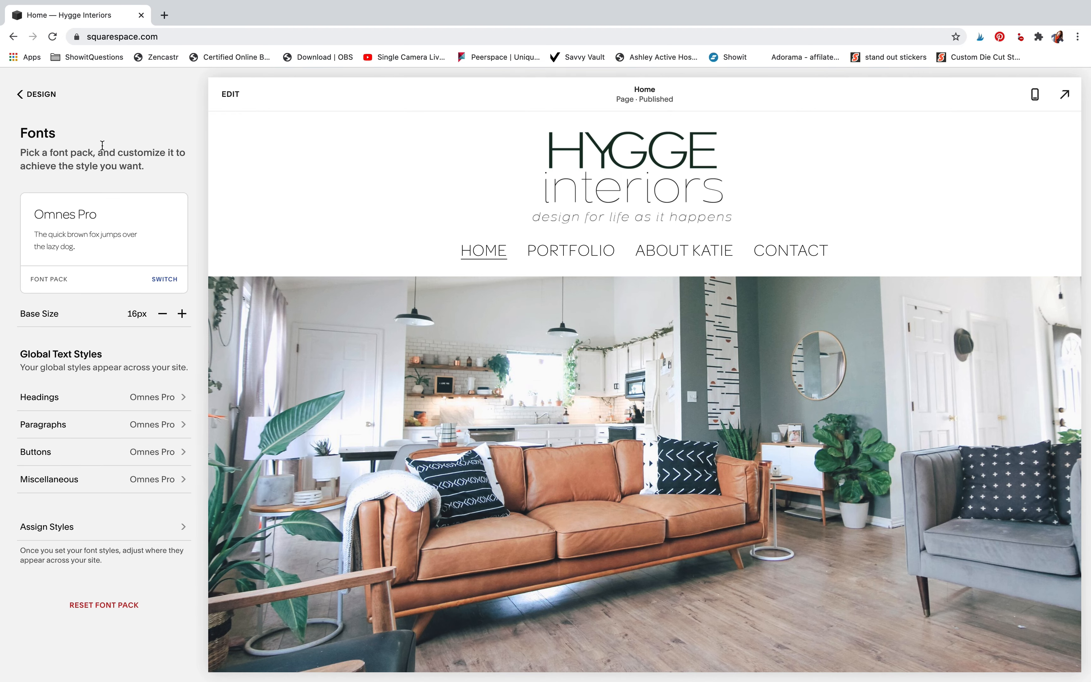
click(39, 94)
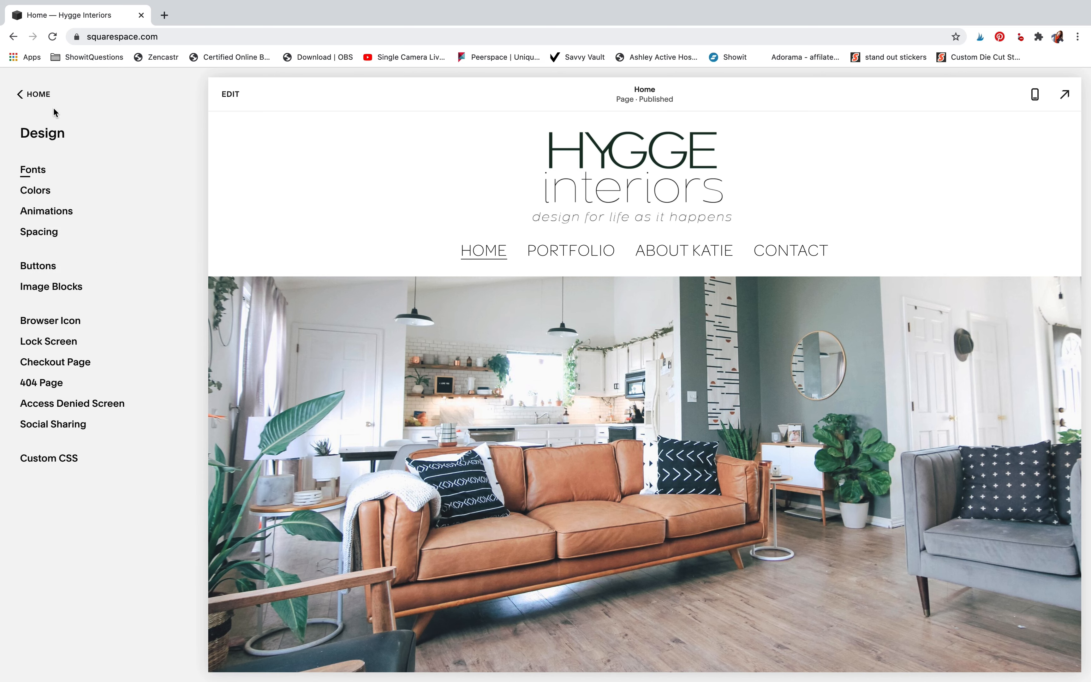
click(43, 94)
Open the Home page for editing and inspect the empty text block over the living-room hero photo
click(56, 176)
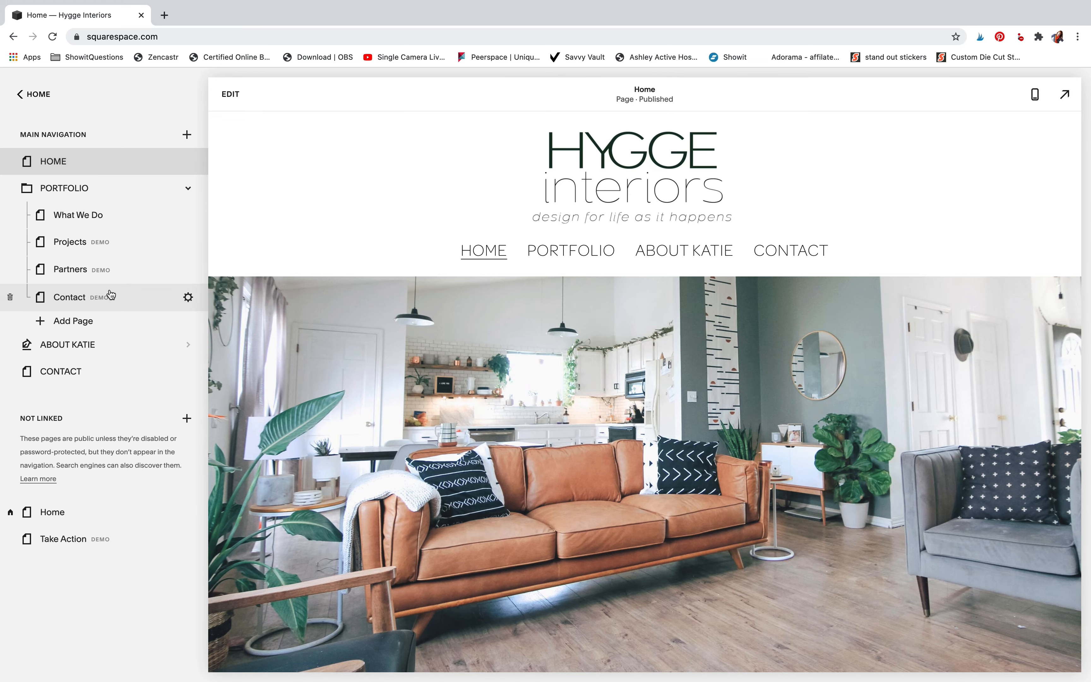
click(238, 94)
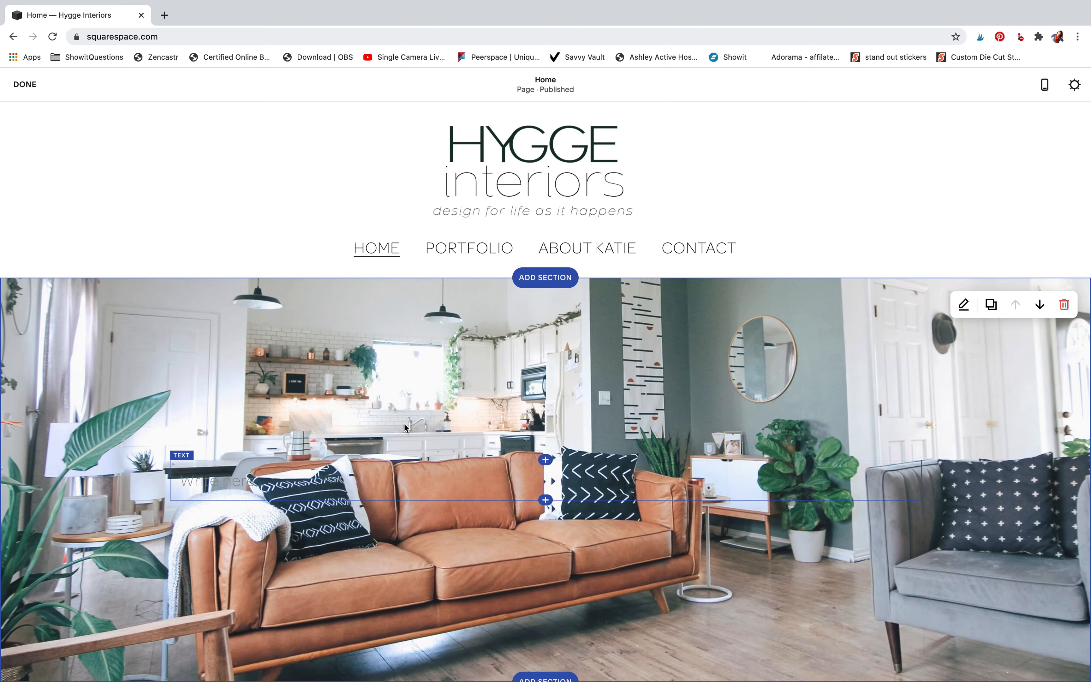
mouse_move(477, 260)
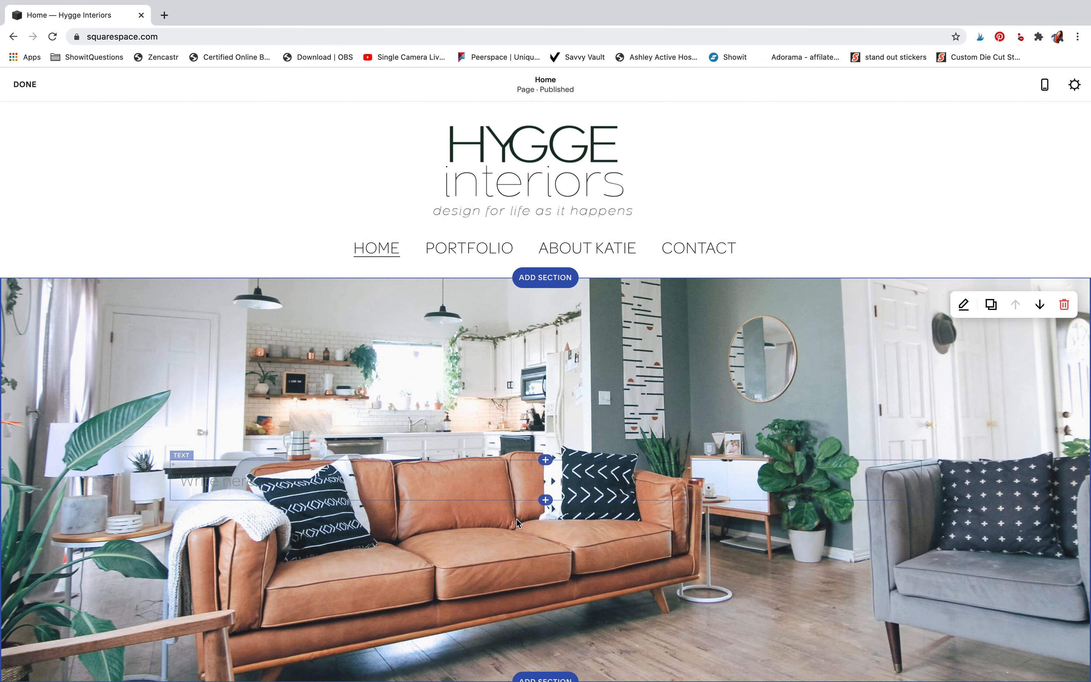
scroll(513, 520, down, 3)
click(319, 373)
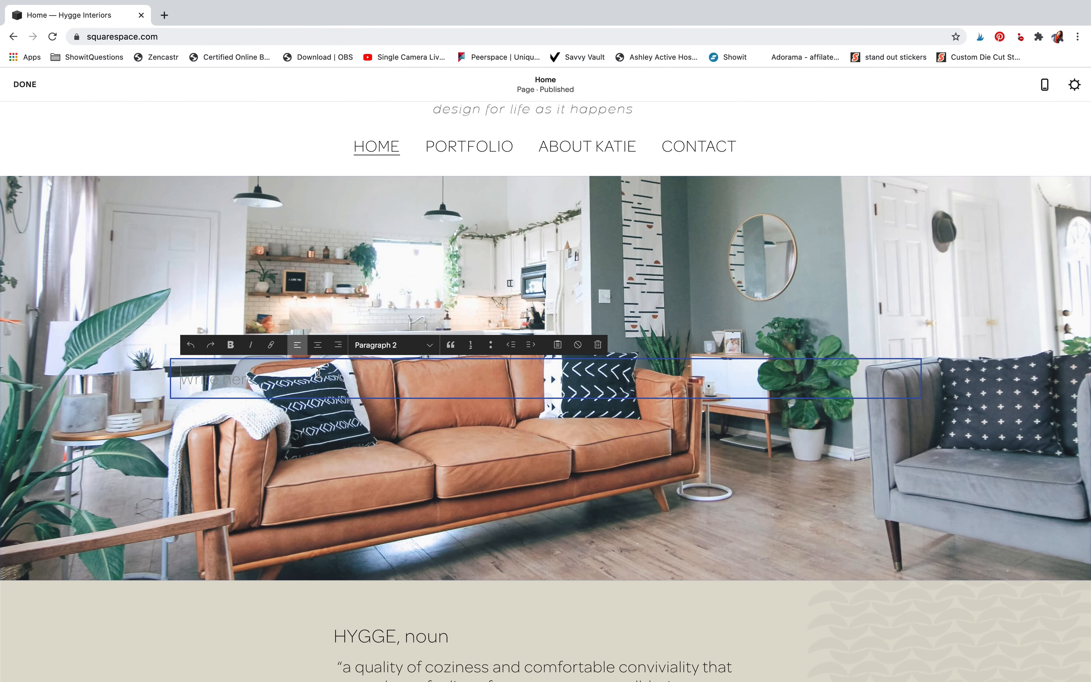
click(471, 471)
Examine the Gallery layouts offered for a new section below the HYGGE definition, and the definition's own text block
scroll(471, 472, down, 3)
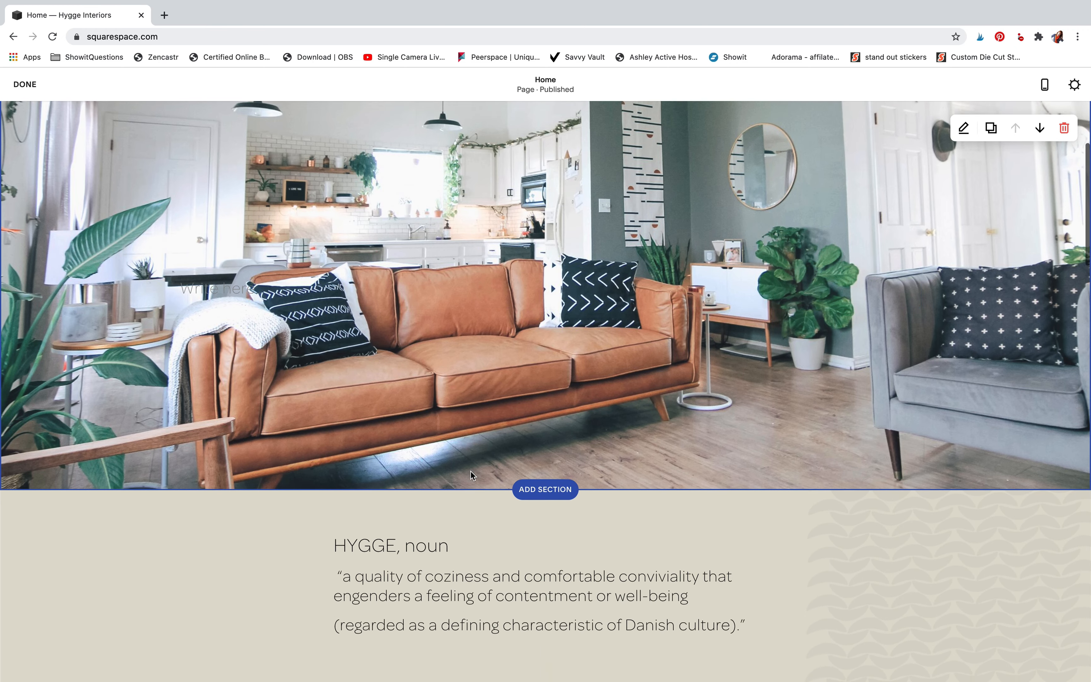
scroll(471, 472, down, 5)
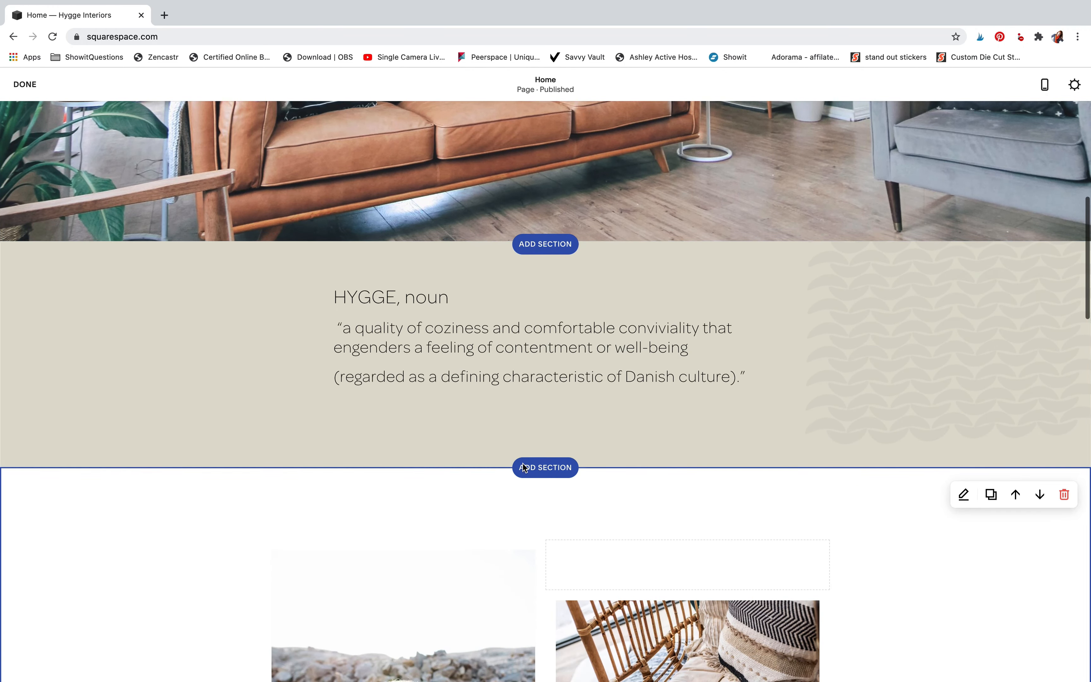
click(567, 472)
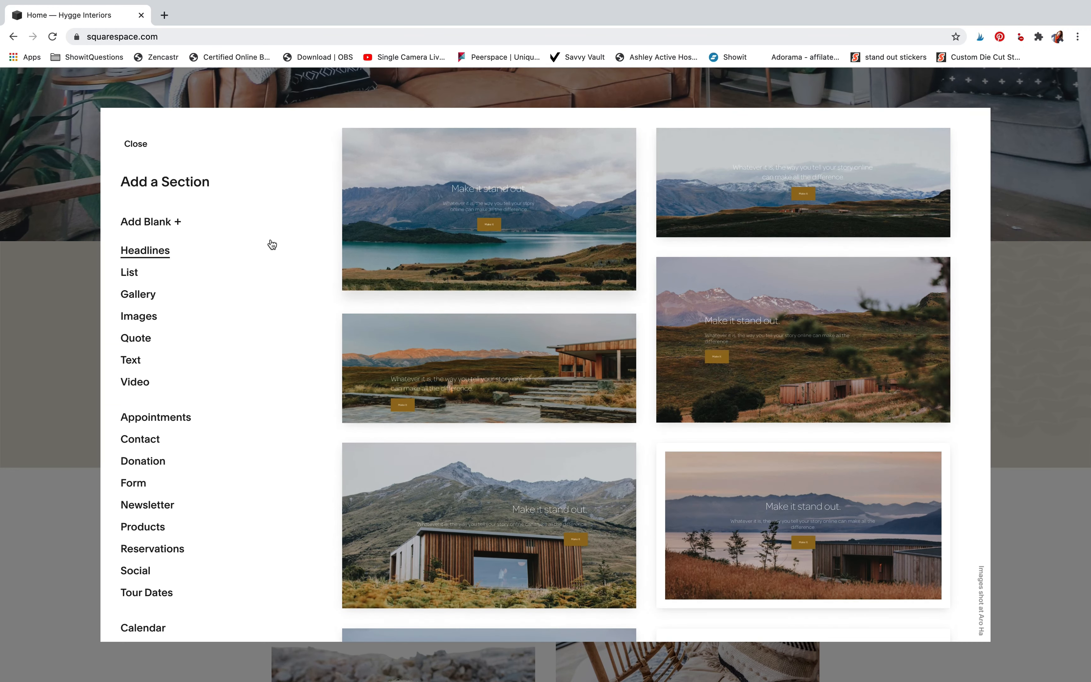
click(136, 299)
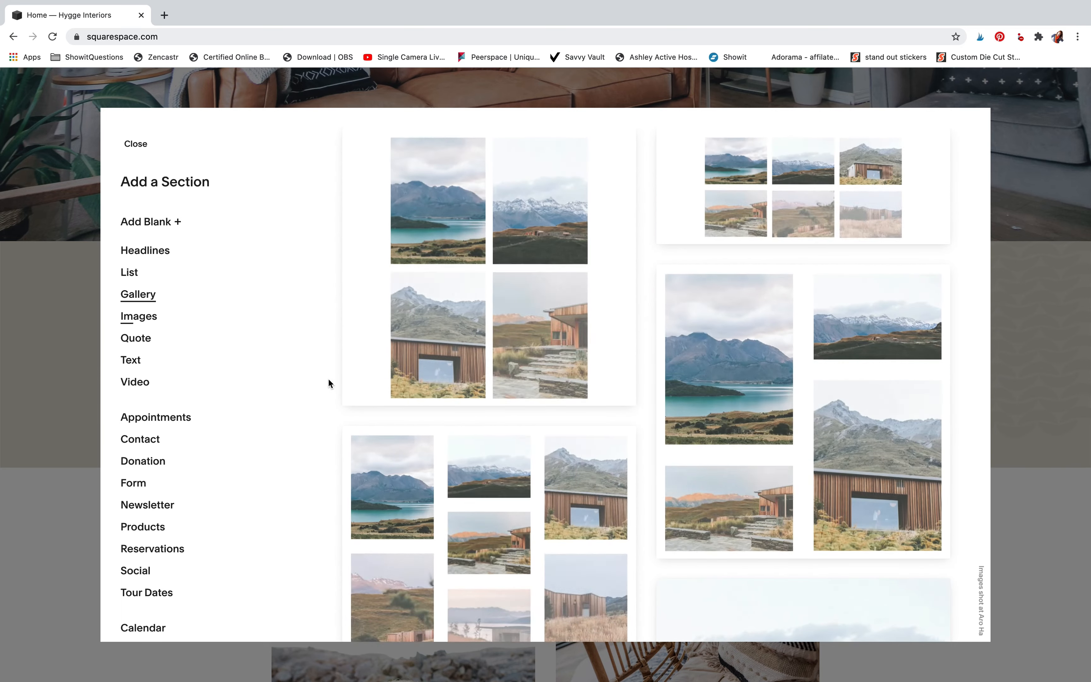
scroll(469, 474, down, 1)
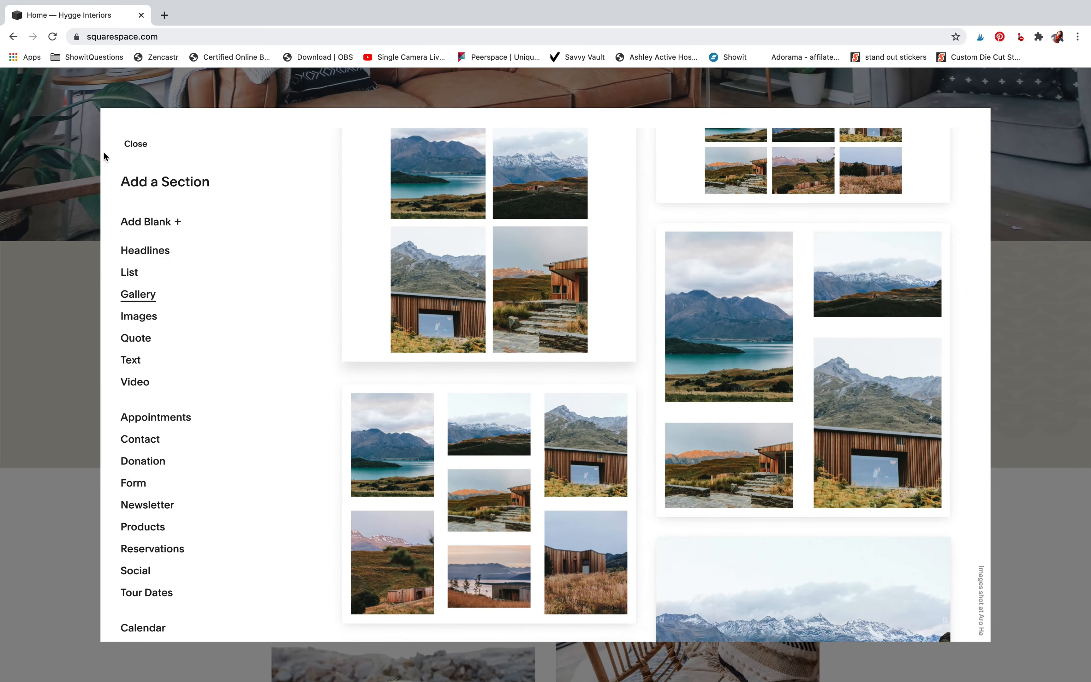
click(136, 144)
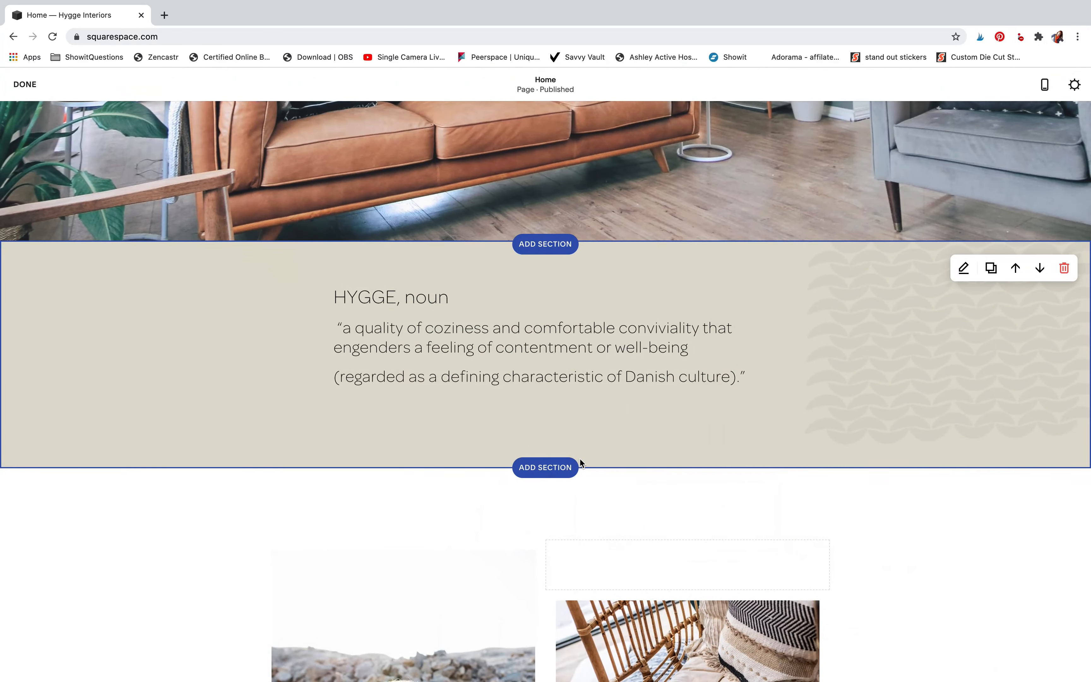
click(615, 355)
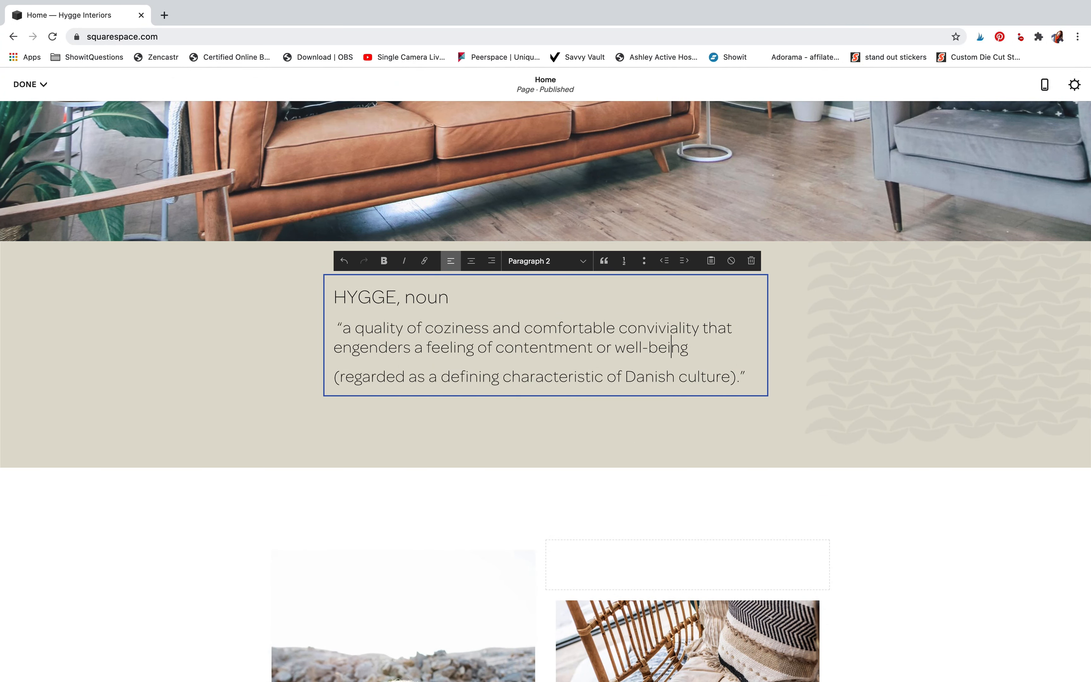
click(645, 408)
Move the wicker chair photo above the woman's portrait, and put it back above the teal text box
scroll(646, 409, down, 10)
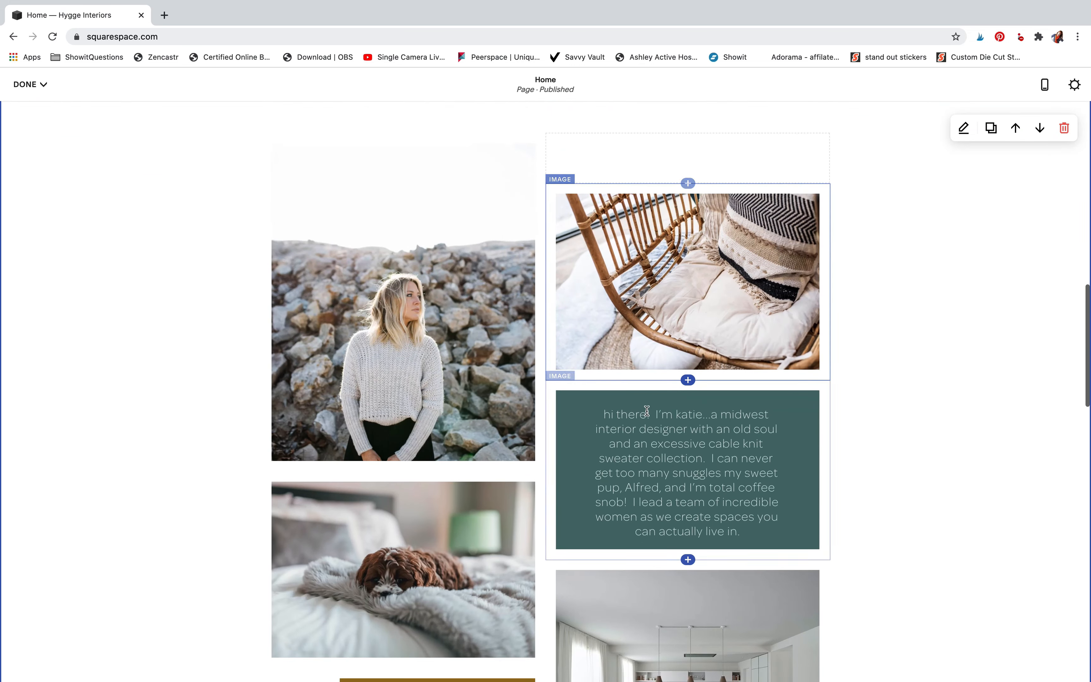
click(632, 256)
drag(632, 256, 366, 209)
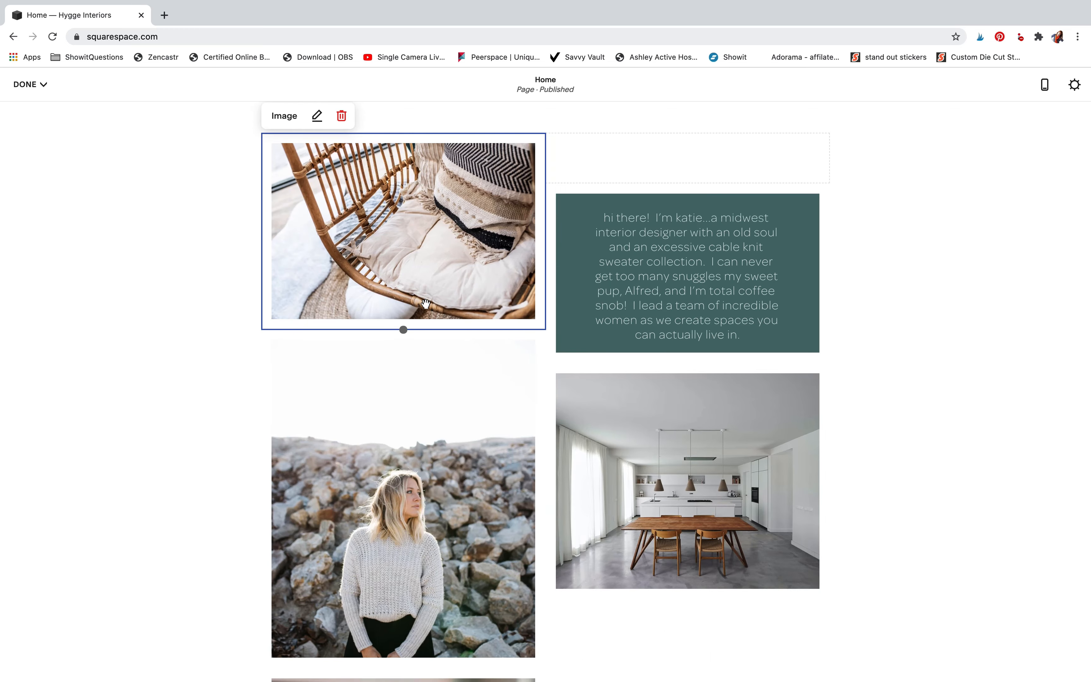
scroll(603, 342, up, 4)
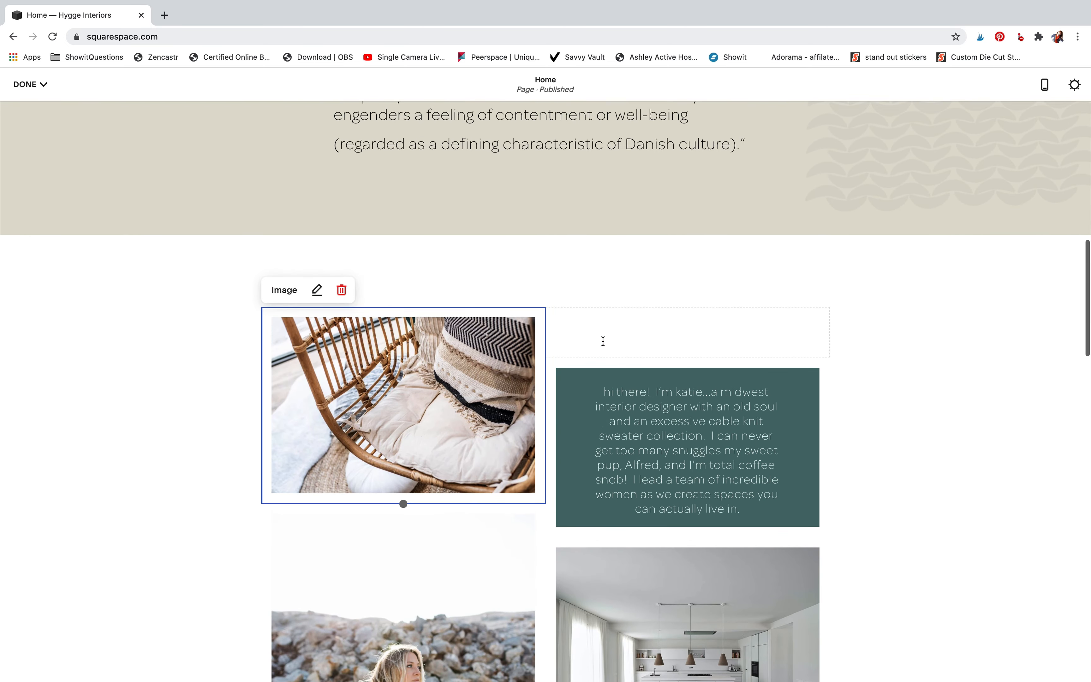
drag(454, 424, 637, 360)
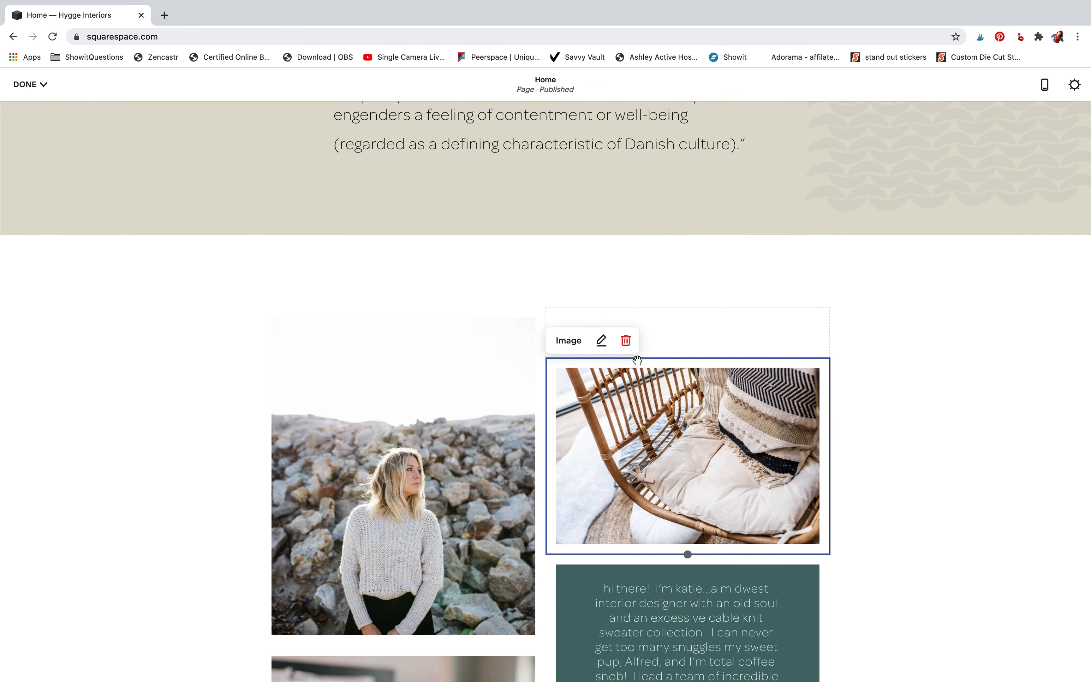
Increase the height of the woman's portrait image block above the dog photo
click(474, 372)
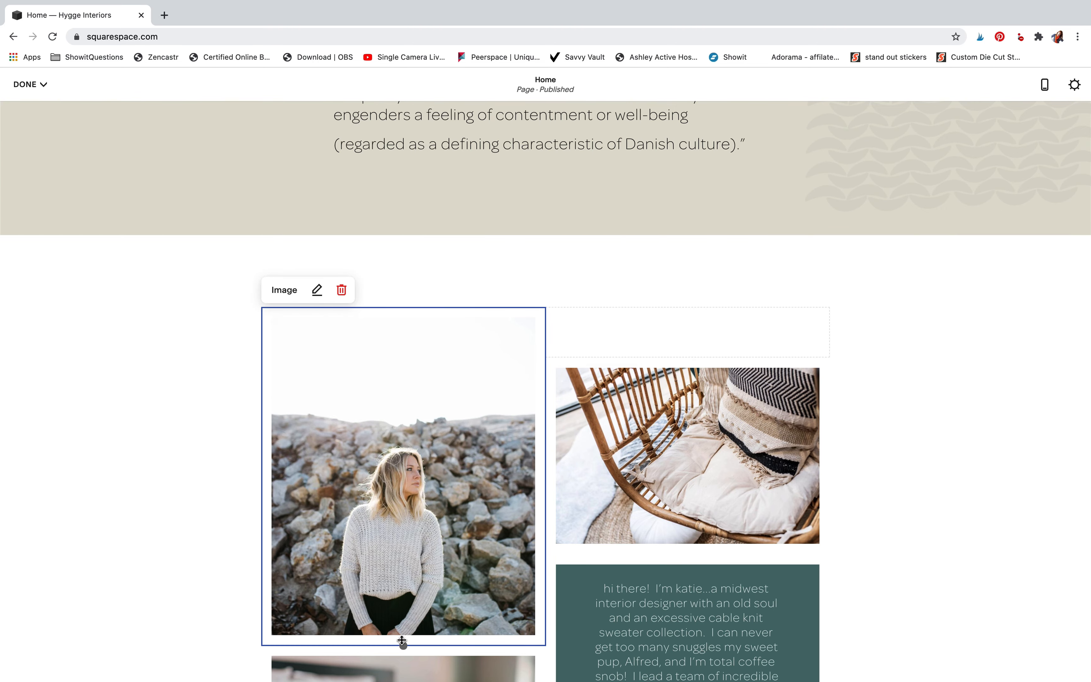
drag(403, 647, 405, 679)
scroll(407, 627, down, 5)
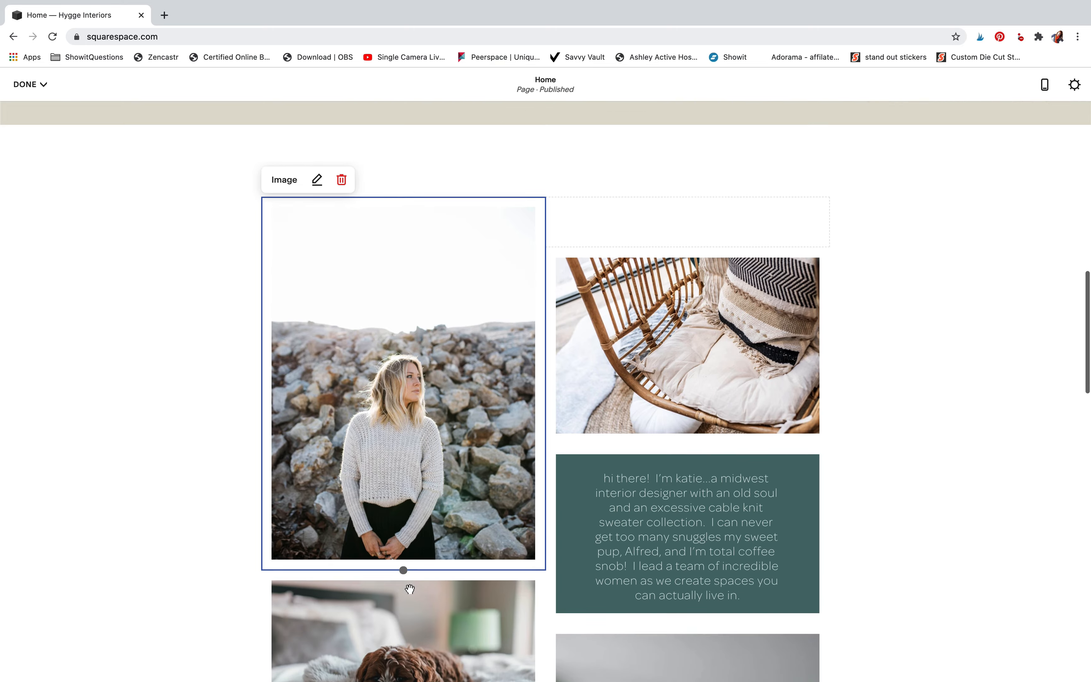
scroll(410, 589, up, 5)
Increase the height of the spacer above the wicker chair photo to lower the photo in its column
click(668, 307)
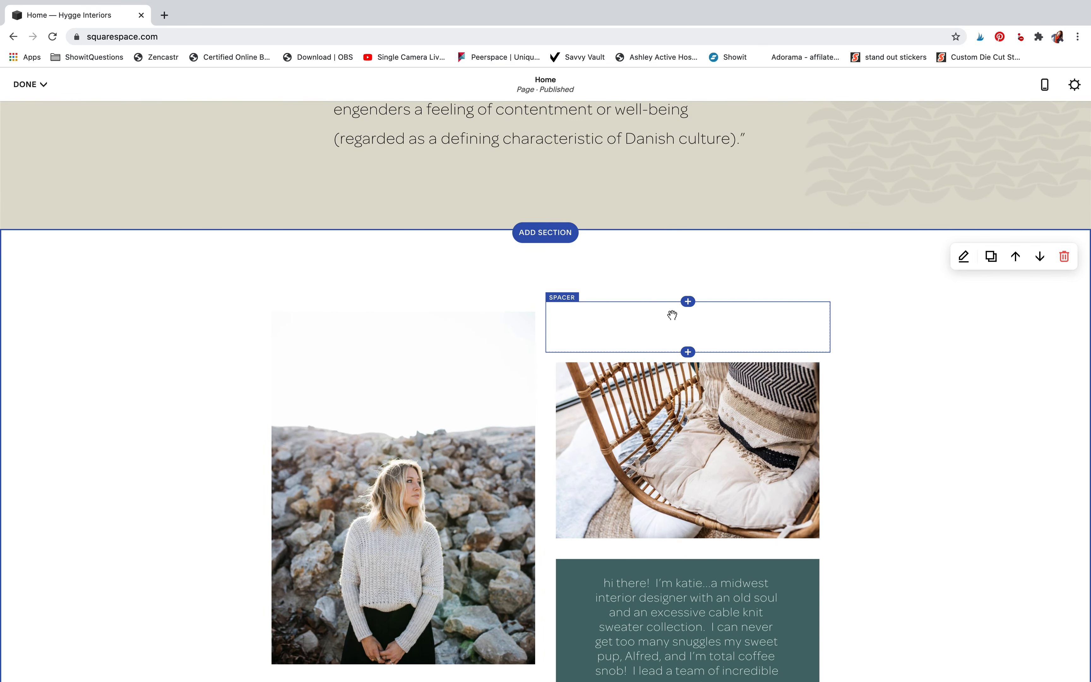
drag(687, 348, 687, 388)
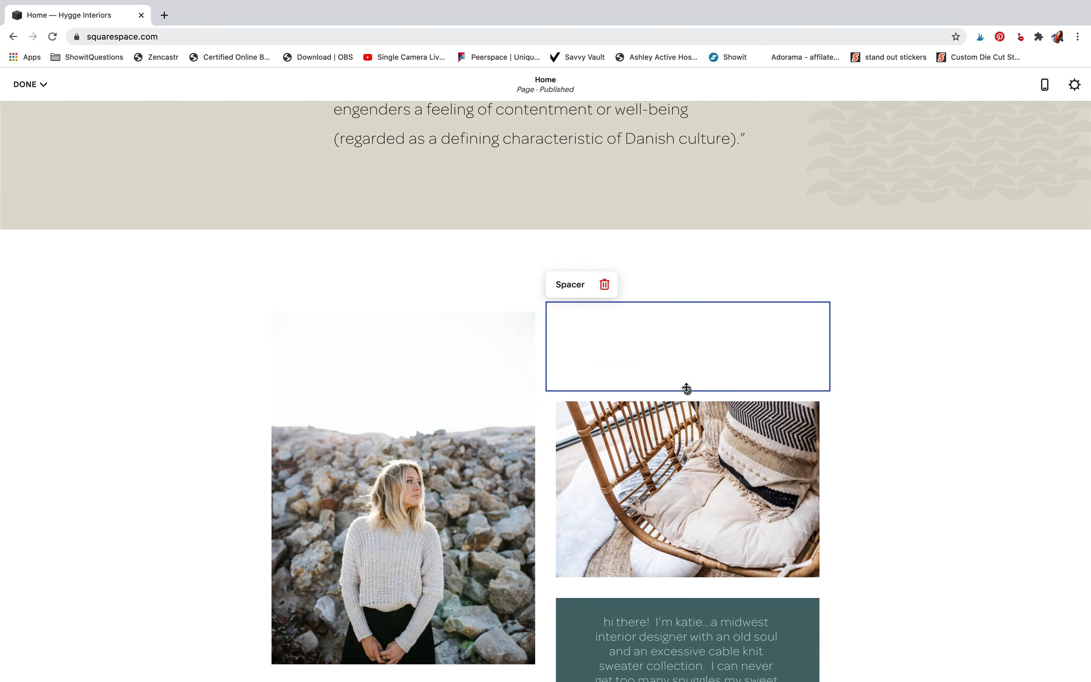
click(895, 410)
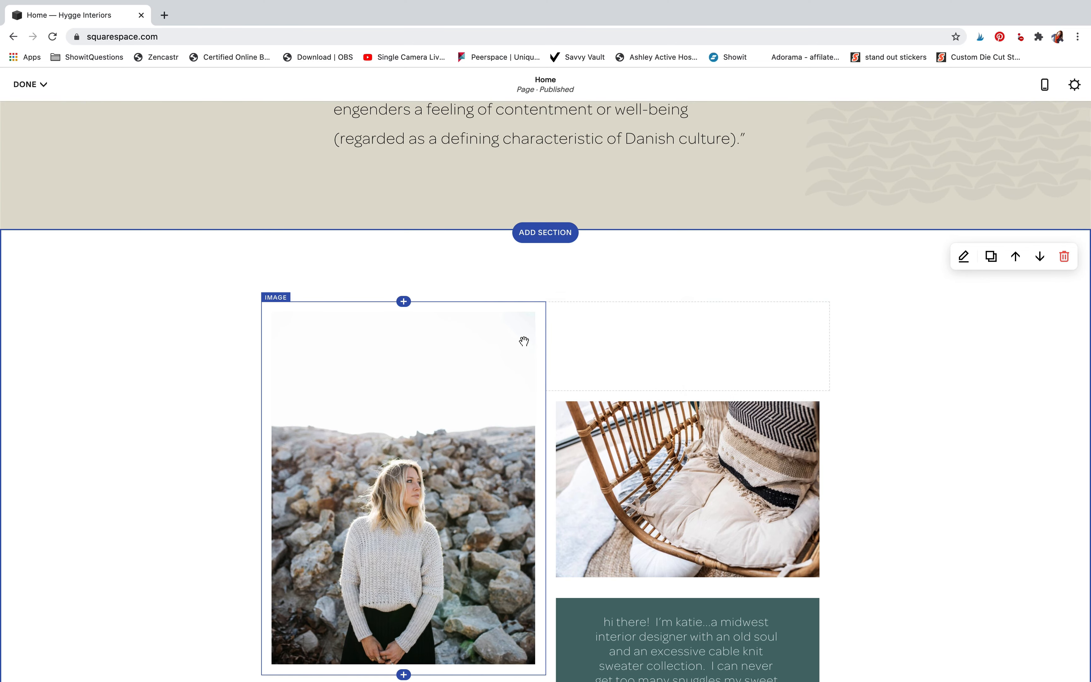
click(585, 333)
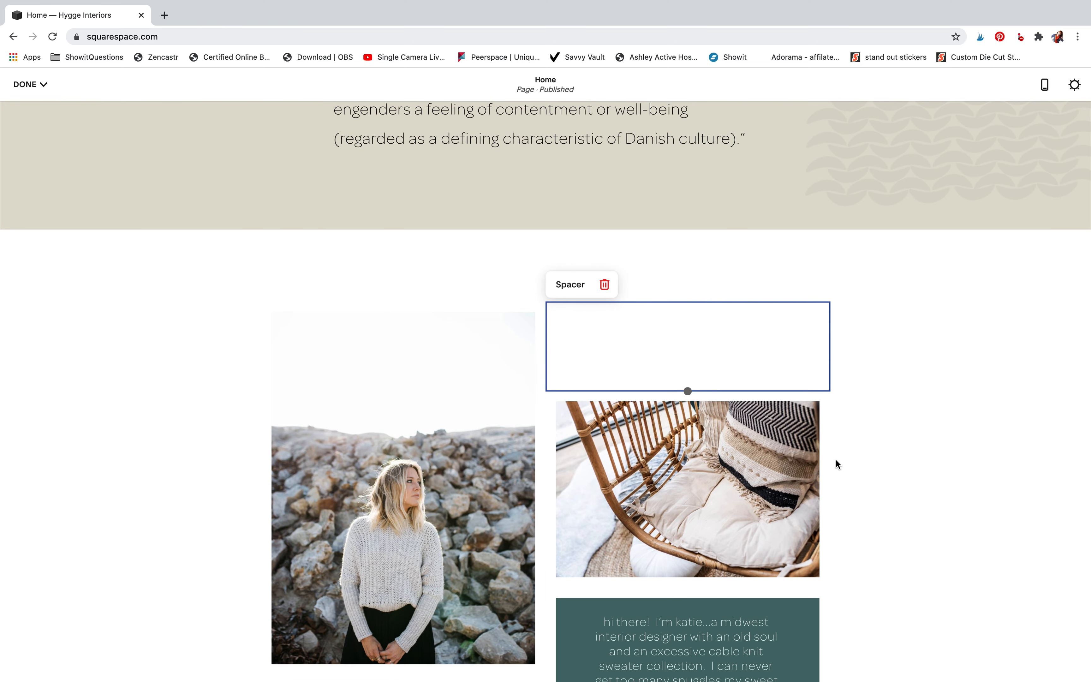
click(882, 460)
scroll(837, 388, down, 5)
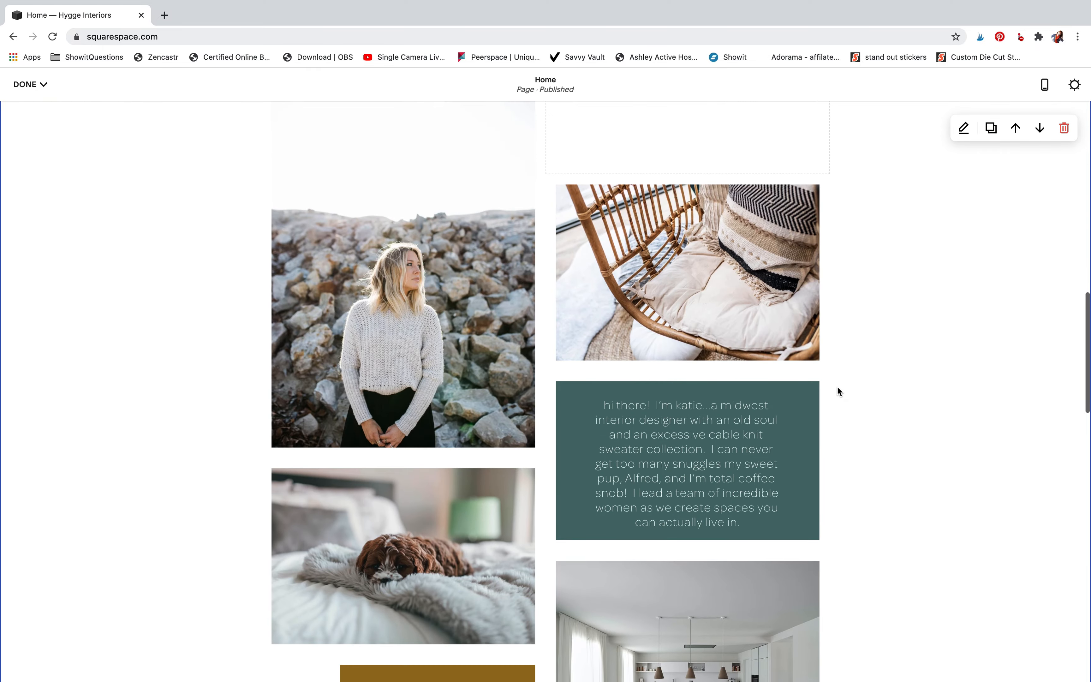
Examine the Home page sections from the photo collage down to the portfolio and contact form, and back up to the header
scroll(838, 392, down, 5)
scroll(838, 392, down, 3)
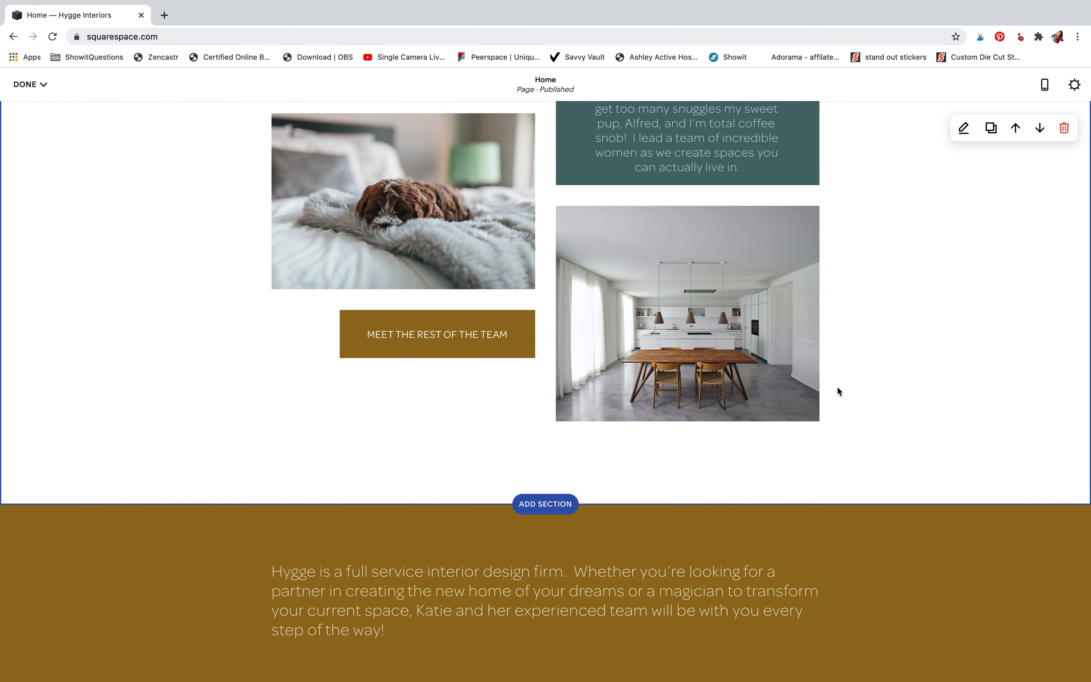
scroll(839, 391, down, 4)
scroll(839, 391, down, 2)
scroll(838, 387, down, 5)
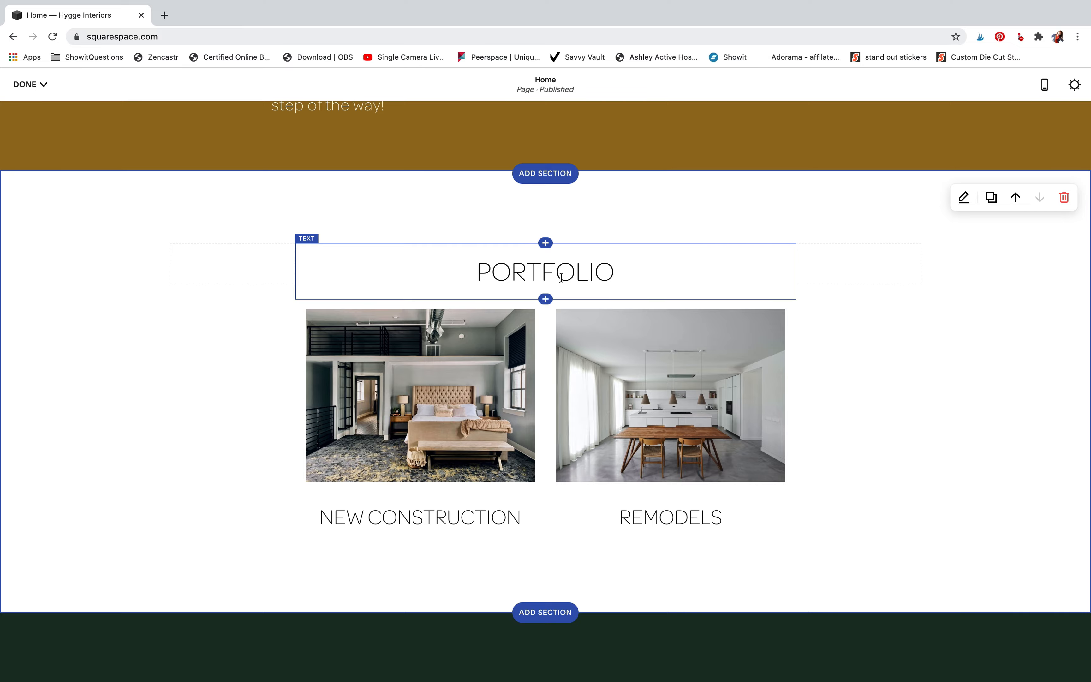
scroll(562, 277, up, 3)
scroll(563, 342, down, 10)
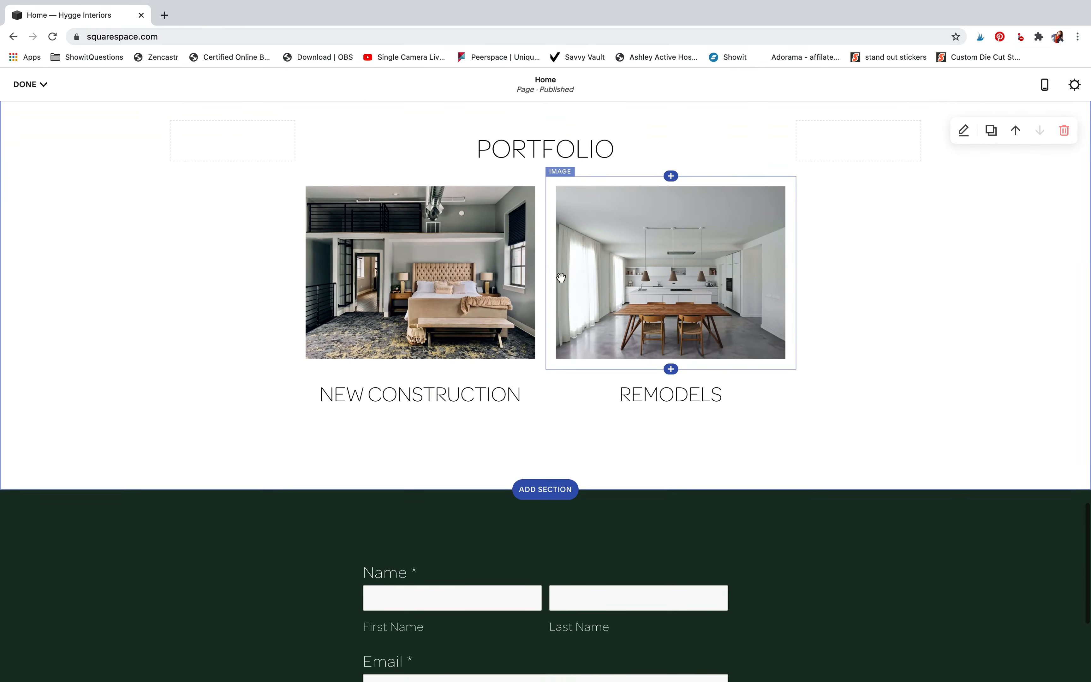
scroll(664, 162, up, 15)
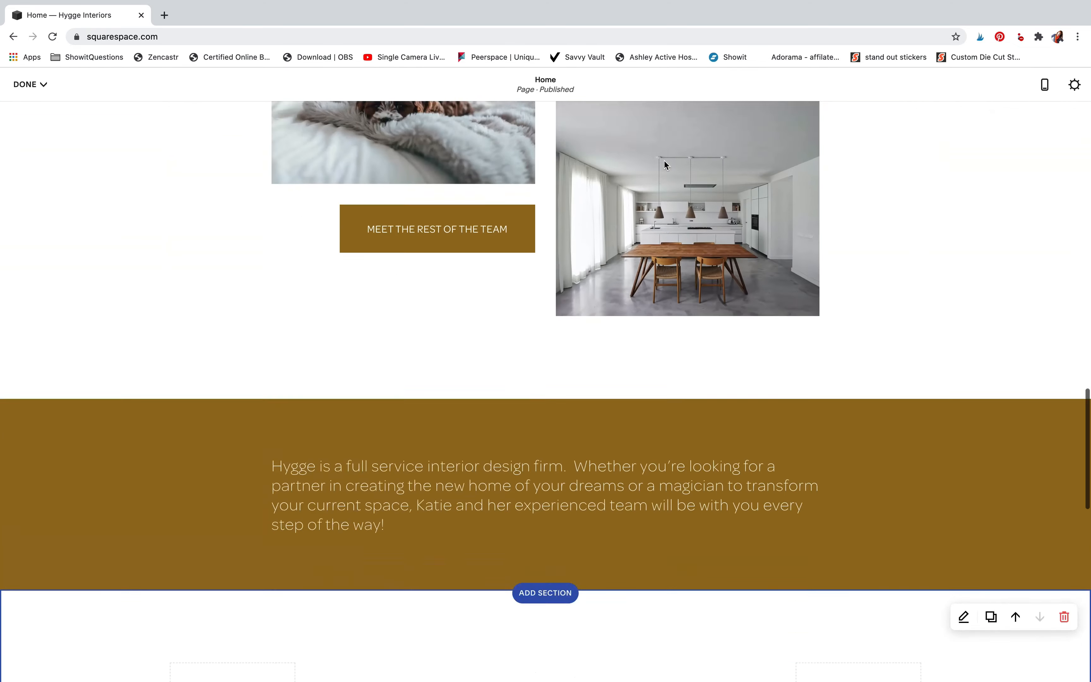
scroll(665, 161, up, 10)
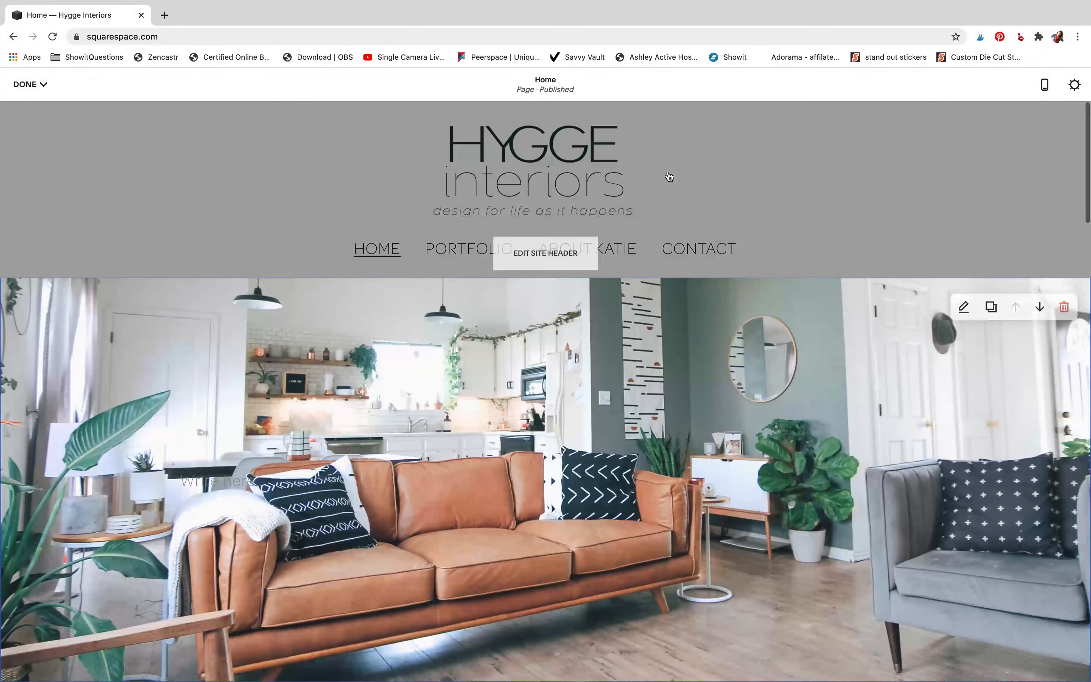
click(28, 84)
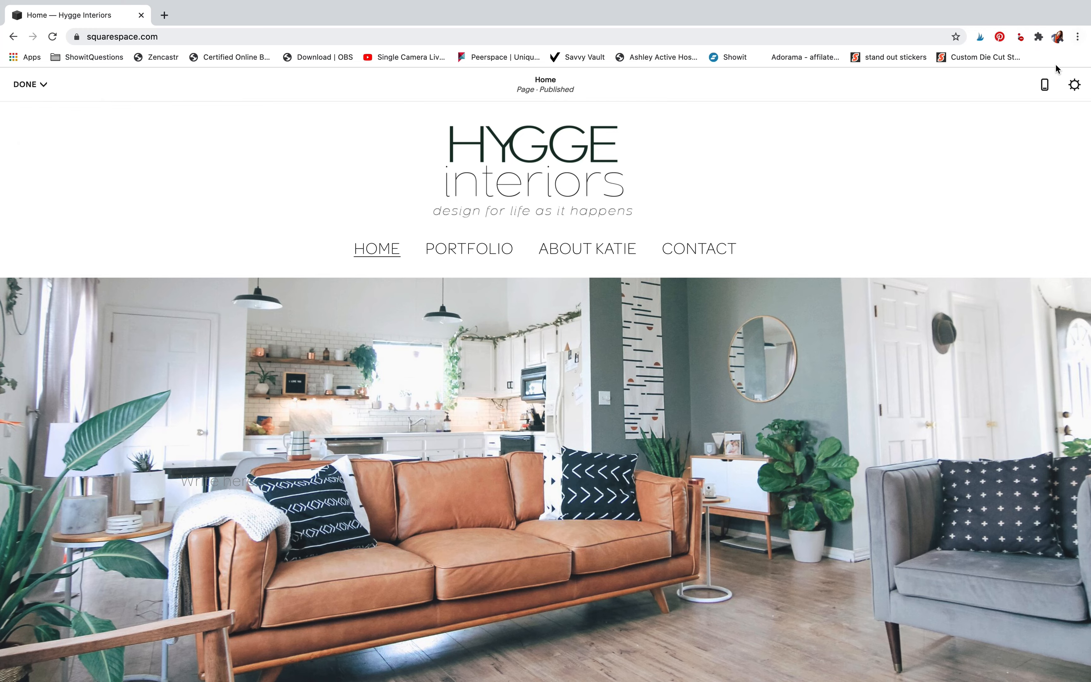
Examine the mobile preview of the Home page, including the hero section's format options and the HYGGE definition's text block
click(1045, 85)
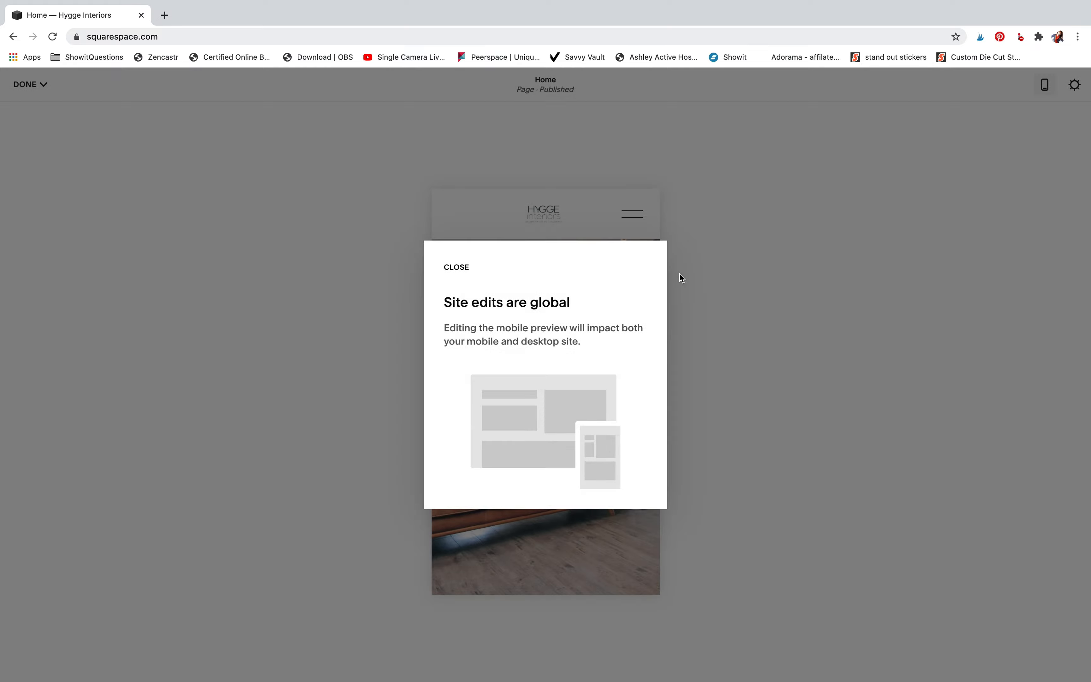
click(457, 267)
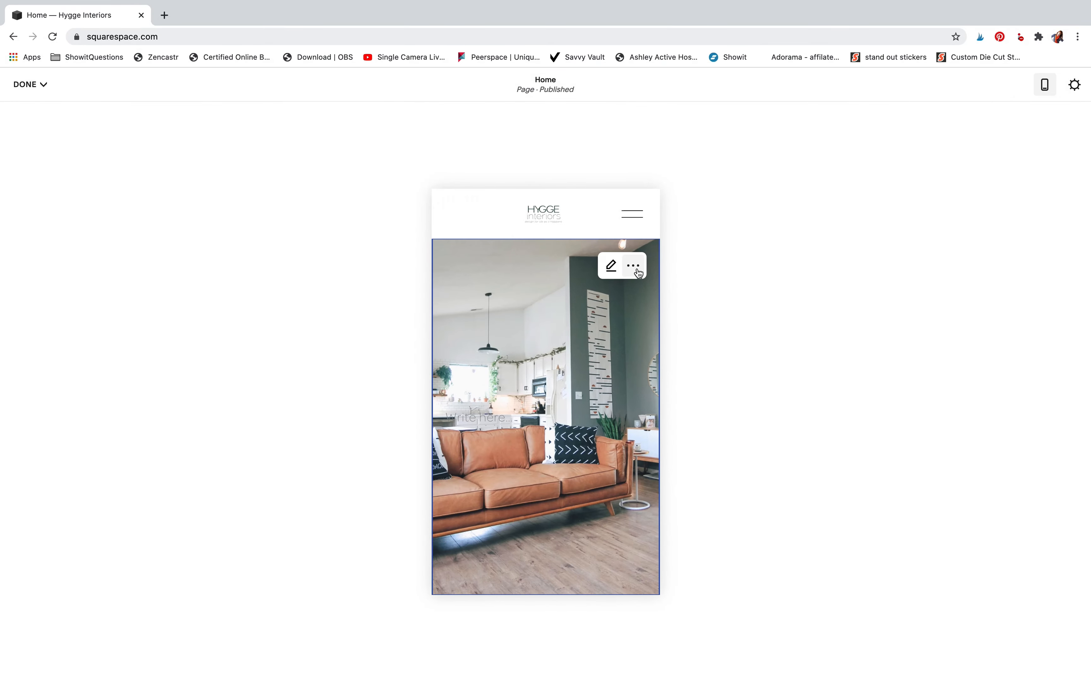
click(611, 267)
scroll(604, 518, down, 8)
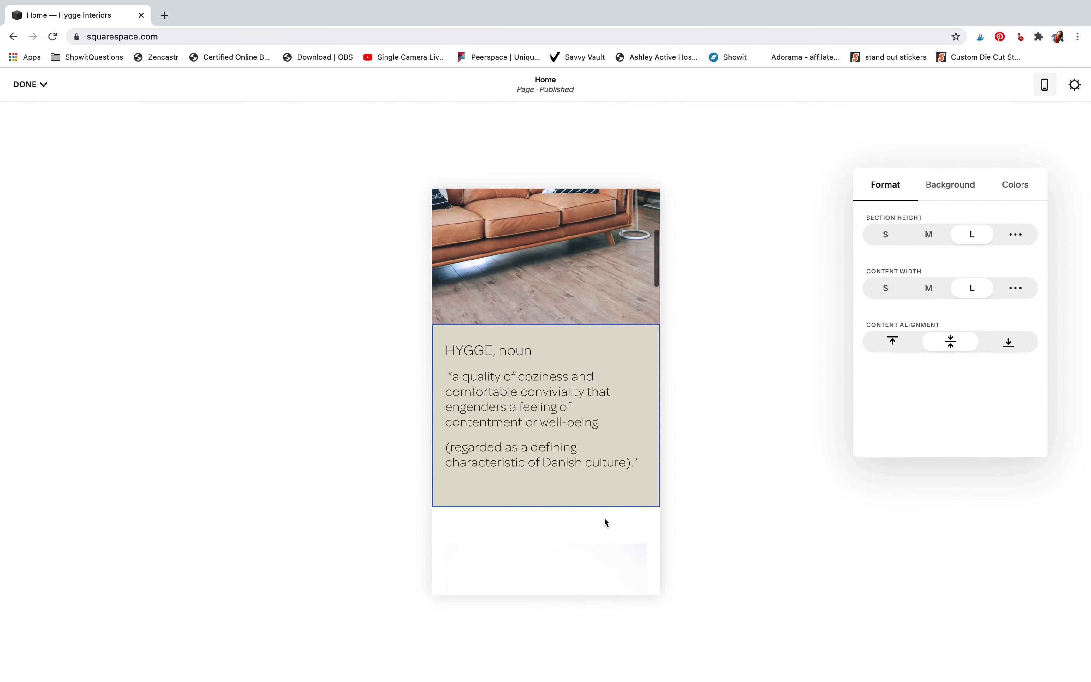
click(563, 399)
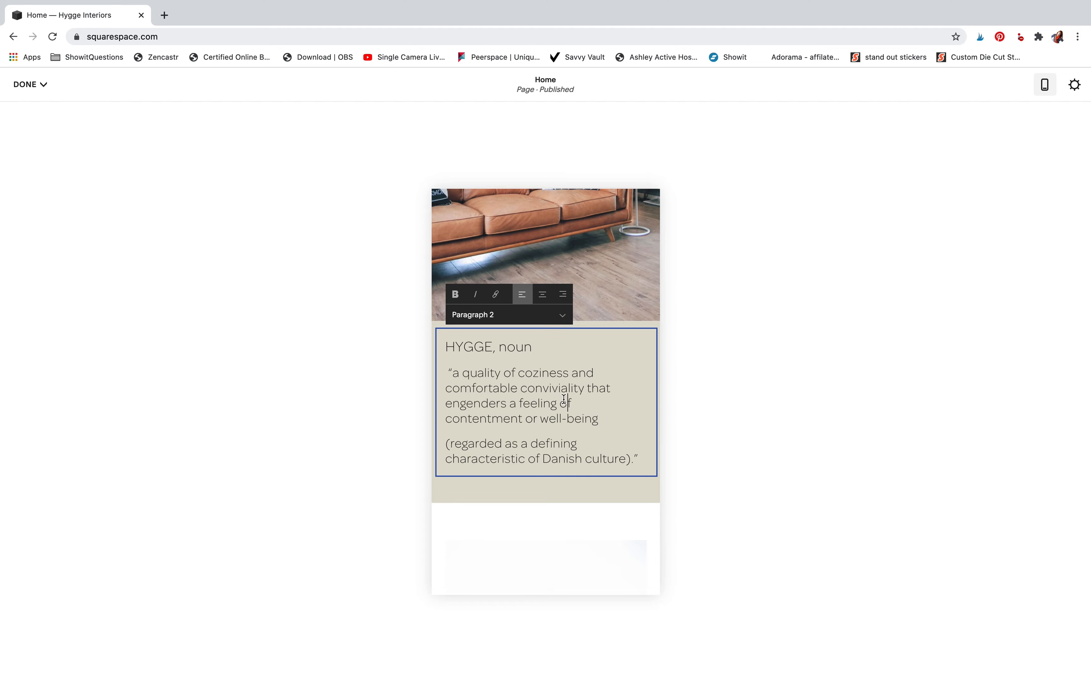
click(606, 248)
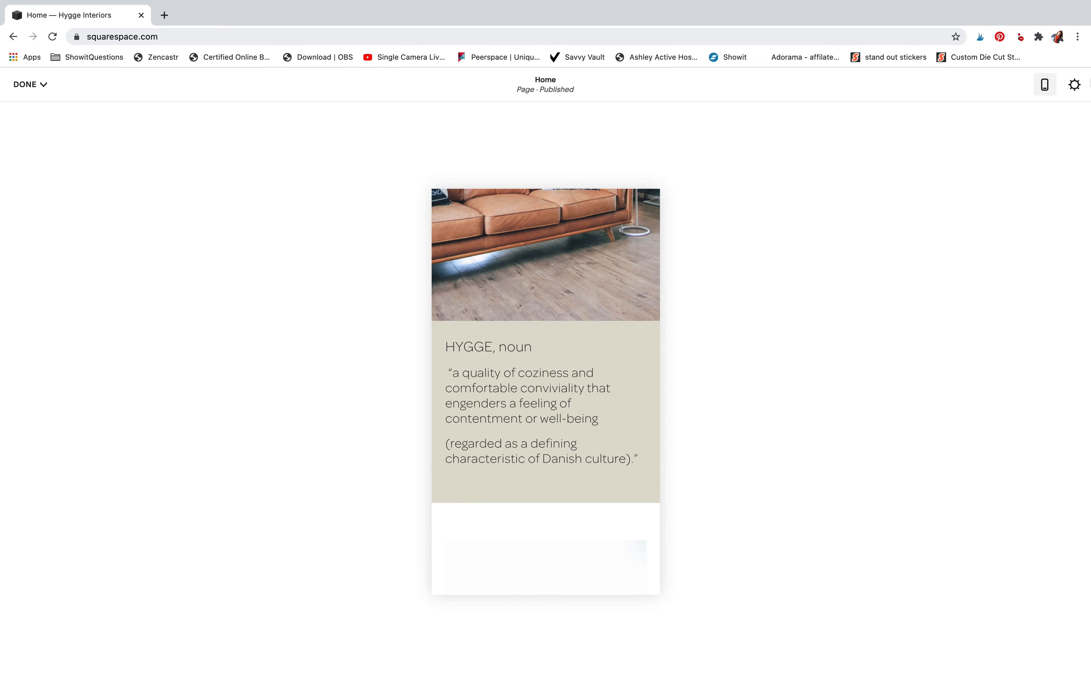
Move the dog photo below the MEET THE REST OF THE TEAM button in the mobile layout
scroll(534, 347, down, 10)
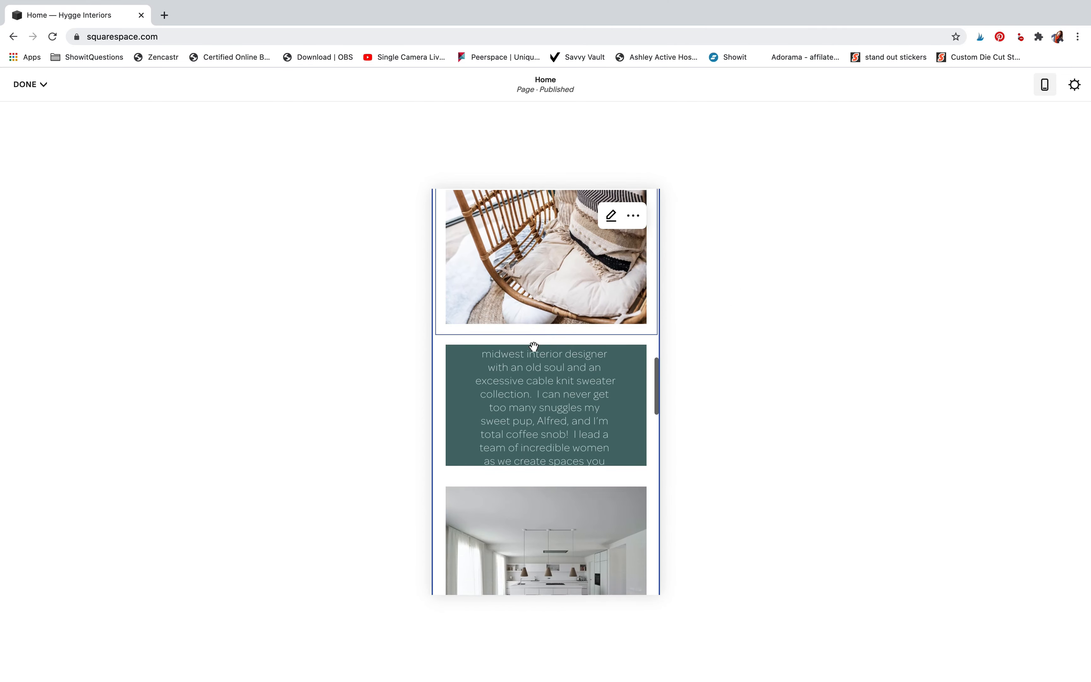
scroll(534, 346, up, 6)
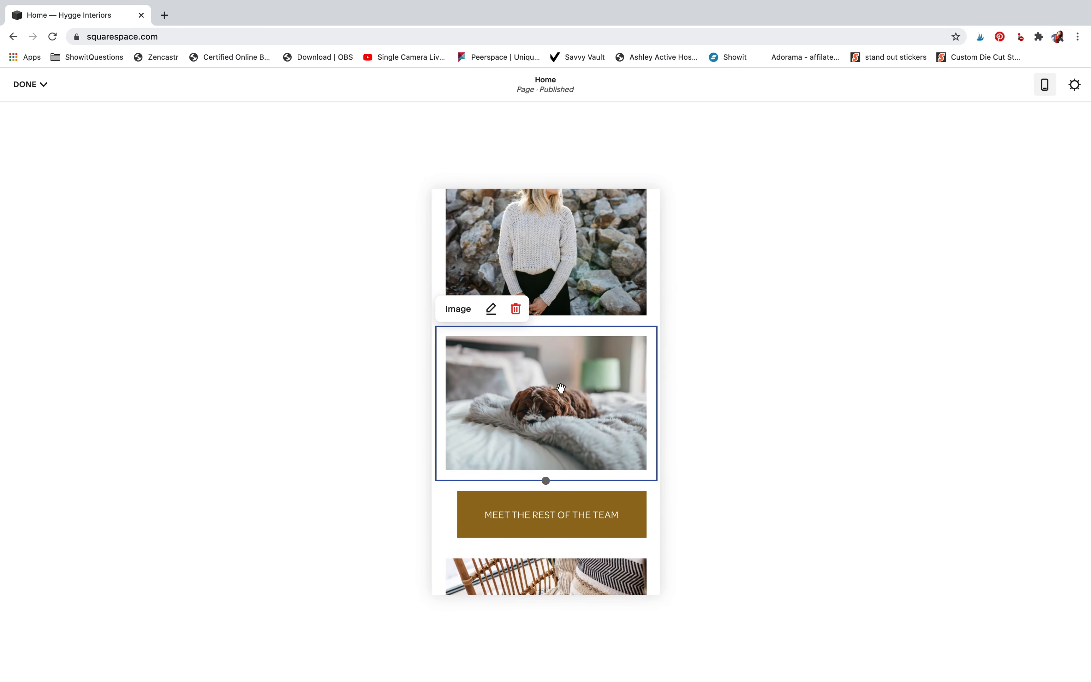
drag(558, 399, 648, 292)
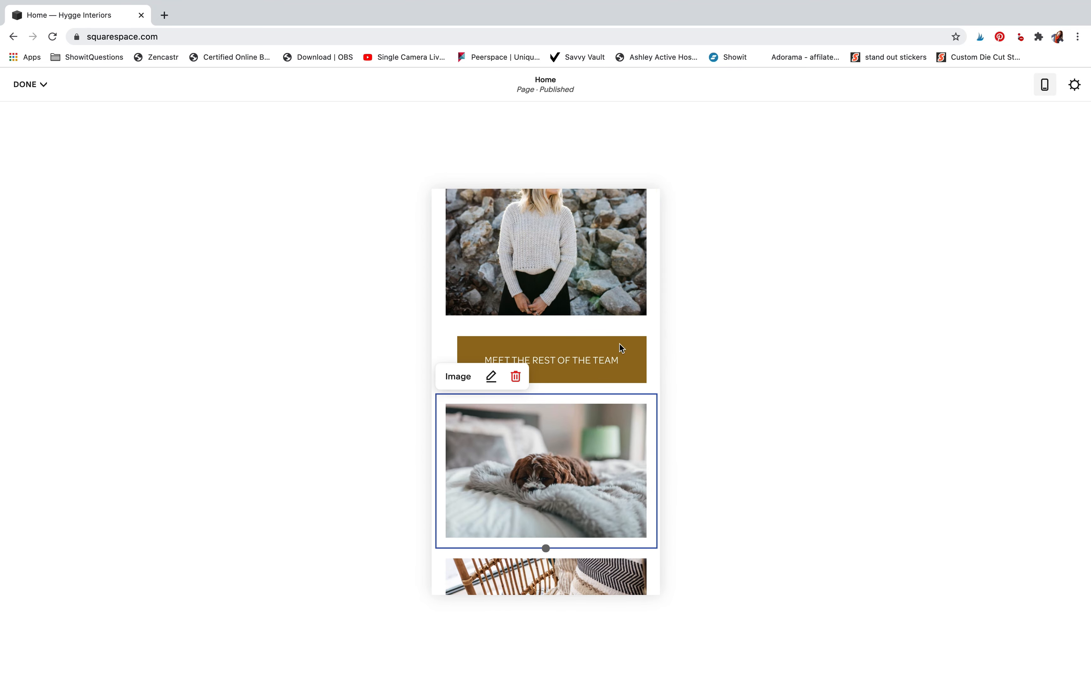
scroll(619, 346, down, 3)
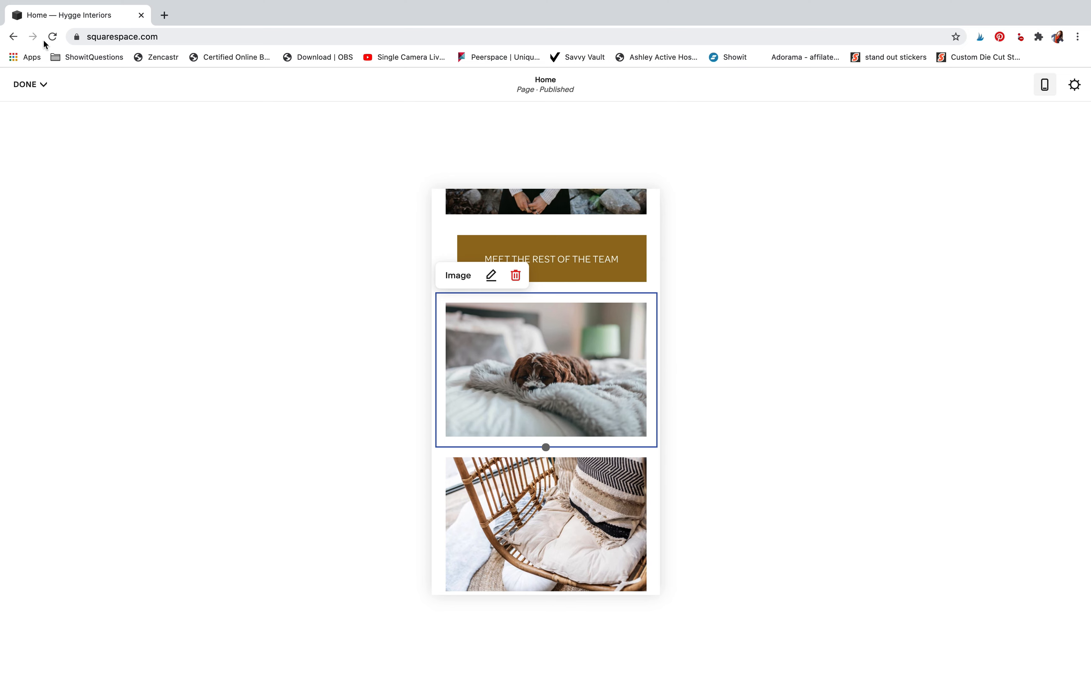
Save the page, exit editing, and switch the preview back to desktop to check the collage arrangement
click(30, 85)
click(29, 102)
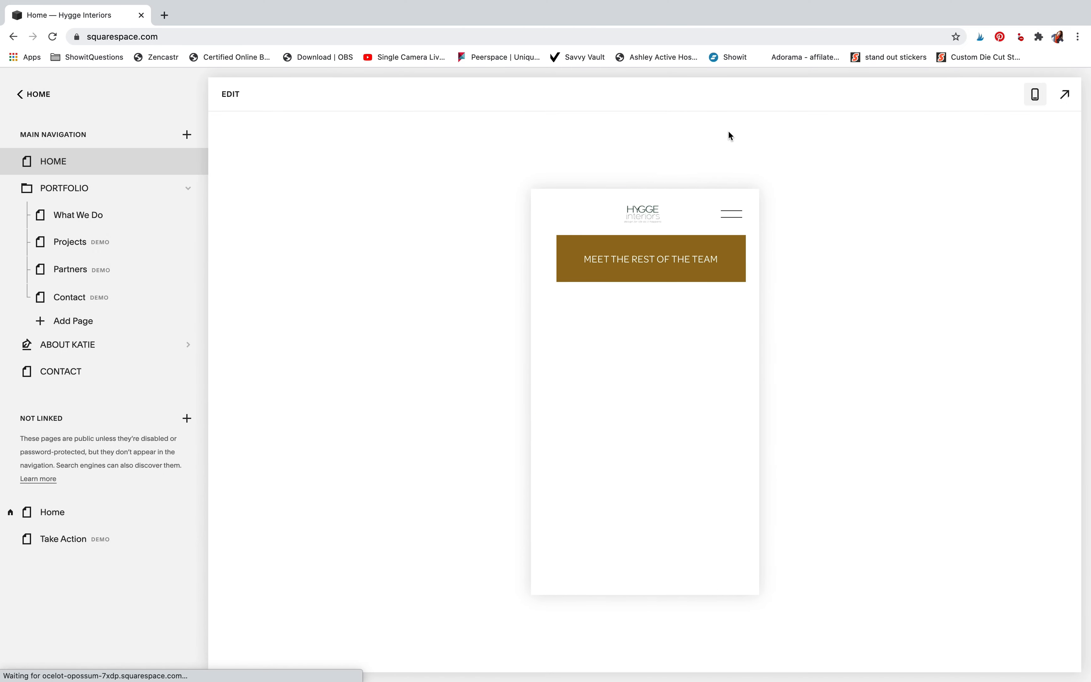
click(1035, 93)
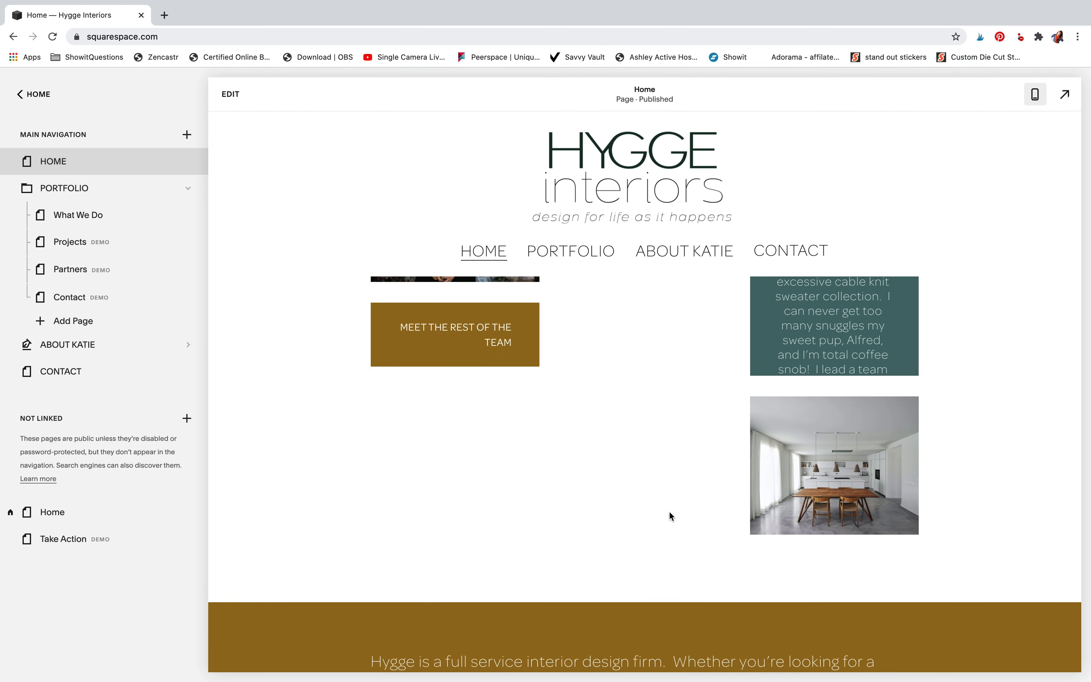
scroll(669, 516, up, 5)
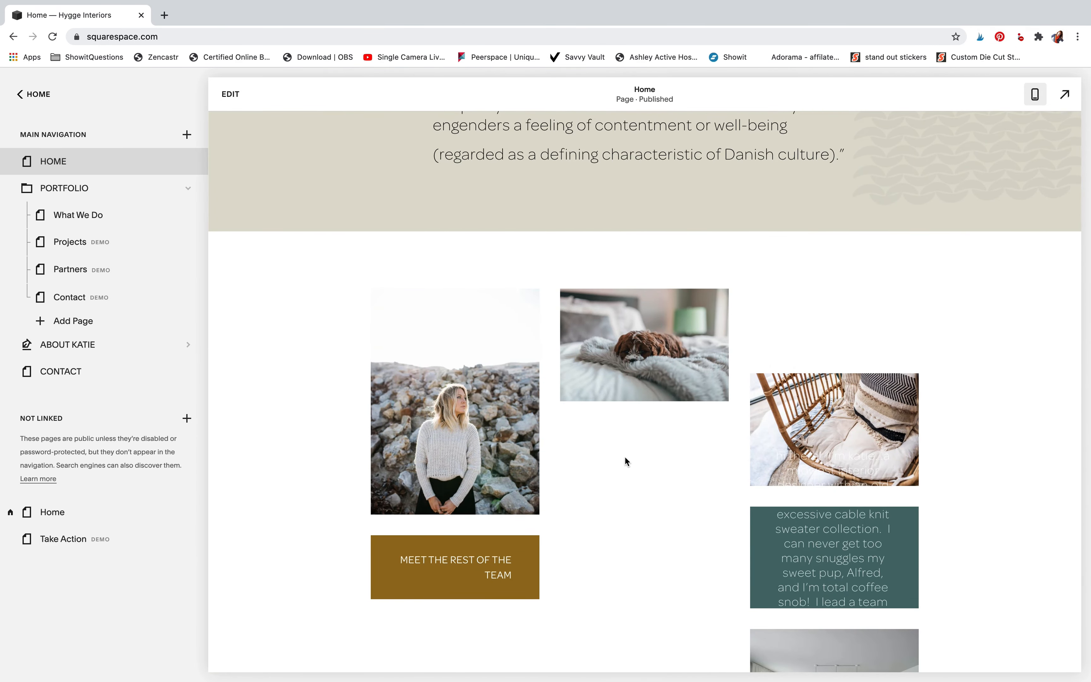
scroll(628, 324, down, 1)
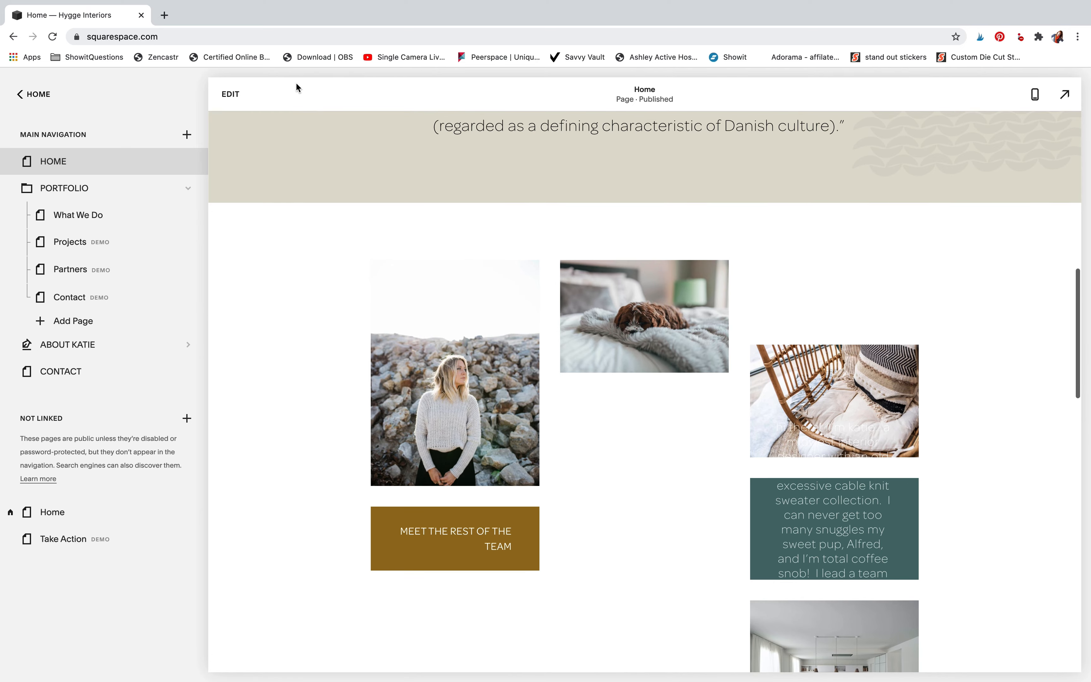
Reopen the page for editing and move the dog photo into the woman's portrait column, below the MEET THE REST OF THE TEAM button
click(232, 95)
scroll(483, 388, down, 3)
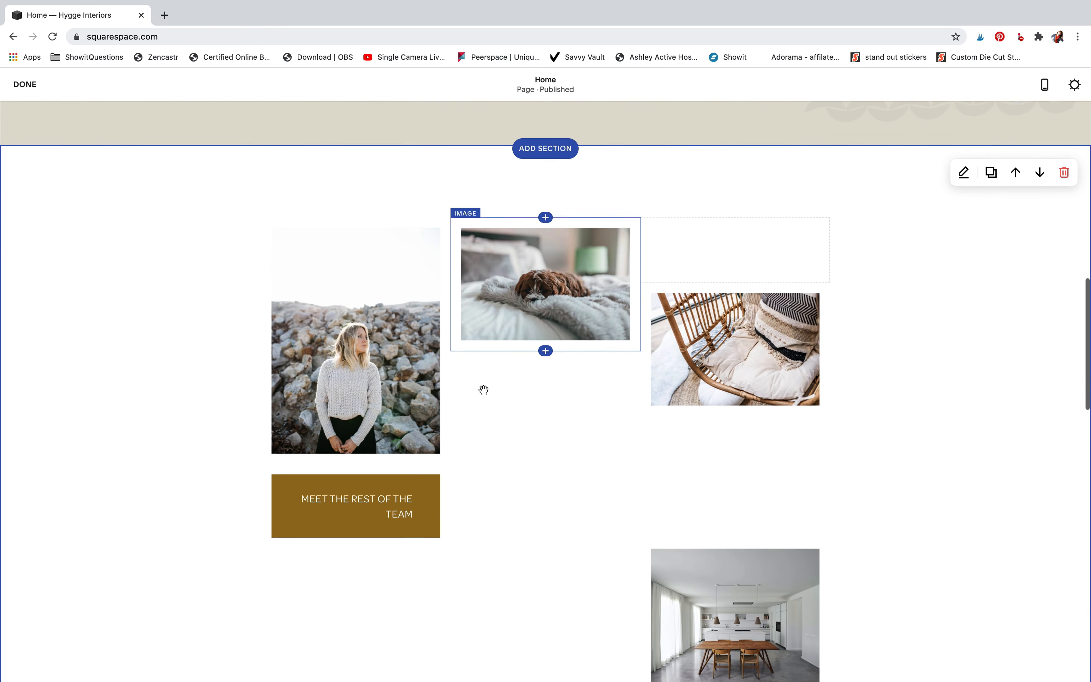
drag(545, 239, 360, 486)
scroll(894, 361, down, 10)
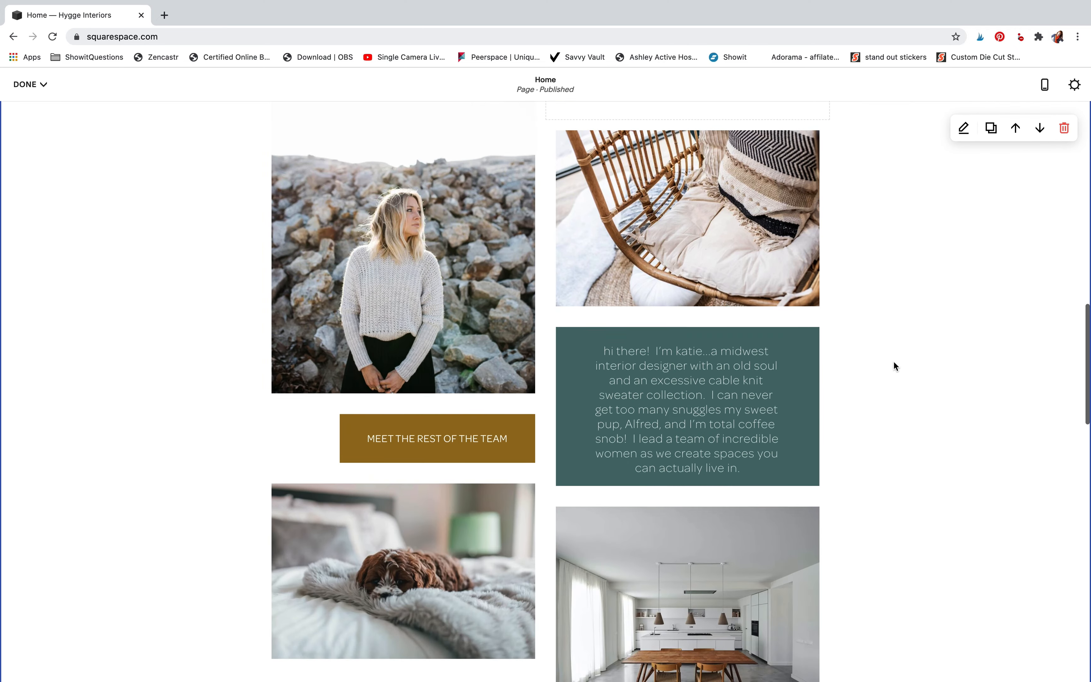
Move the dog photo between the woman's portrait and the MEET THE REST OF THE TEAM button
scroll(893, 361, up, 7)
scroll(893, 361, up, 4)
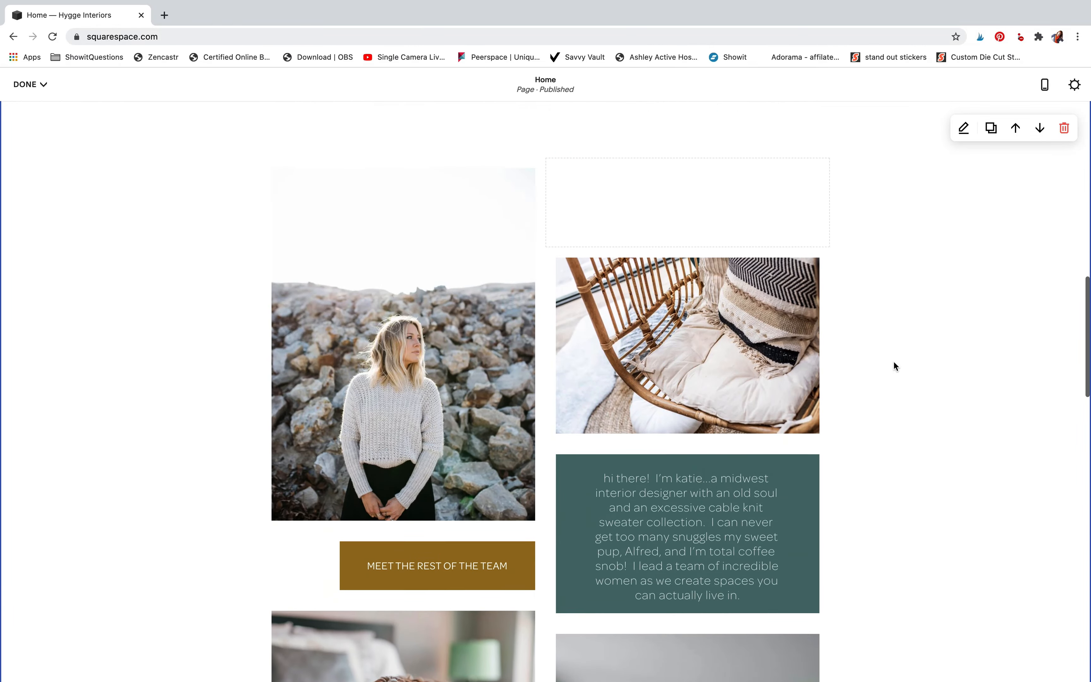
scroll(893, 361, down, 4)
drag(520, 513, 517, 334)
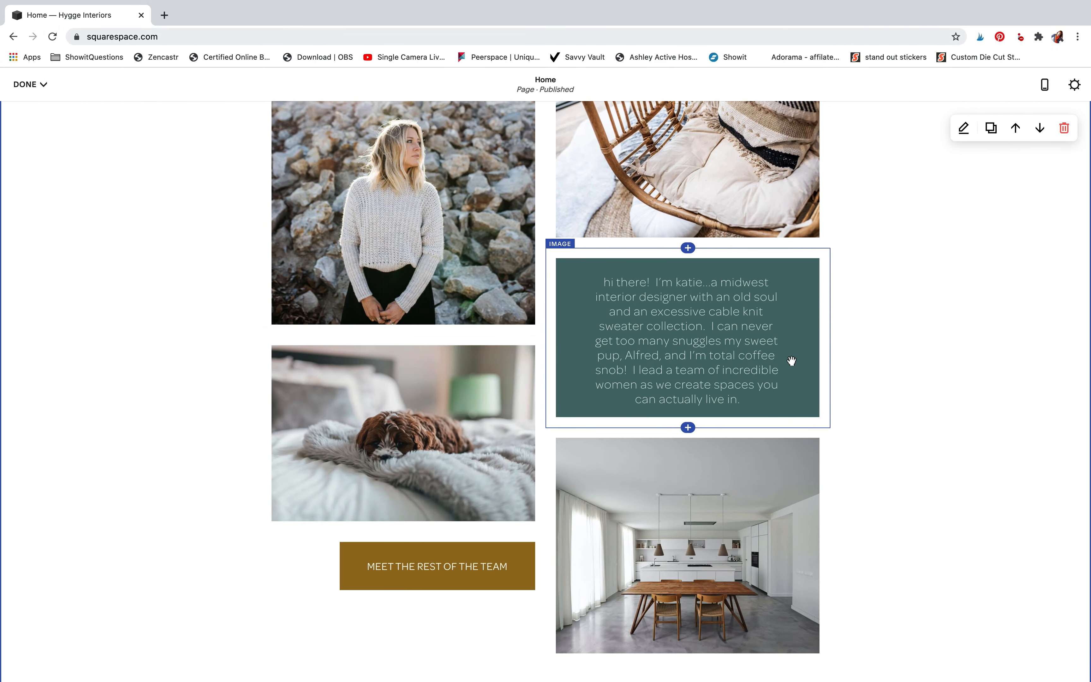
Save the Home page changes and leave editing for the main site menu
scroll(908, 376, up, 10)
scroll(907, 376, up, 8)
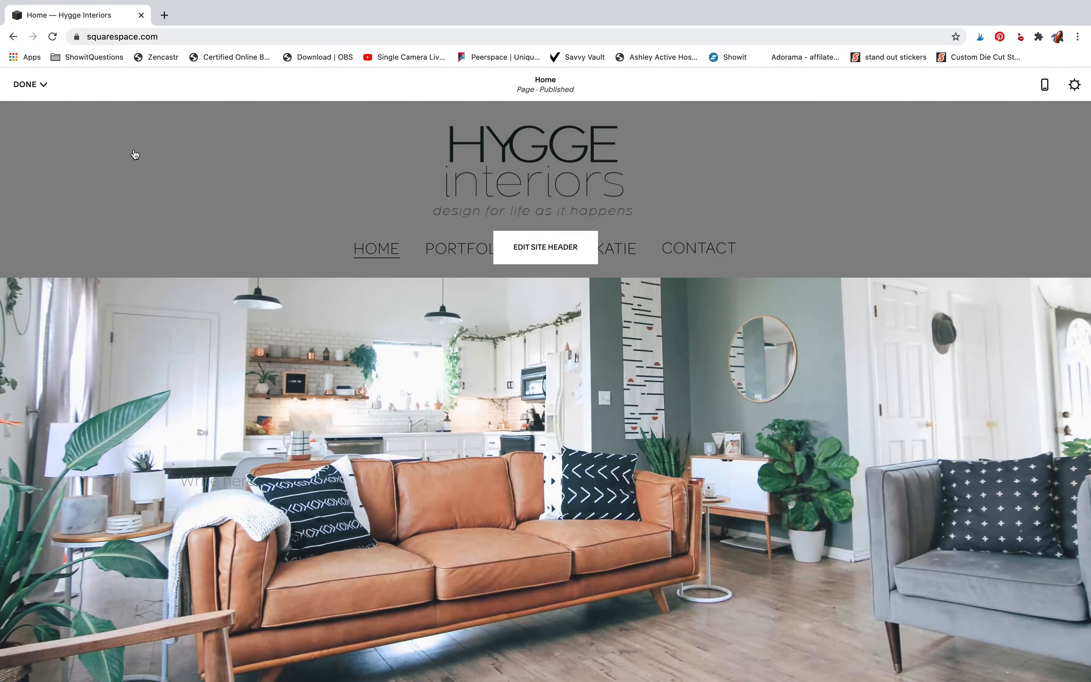
click(28, 84)
click(28, 107)
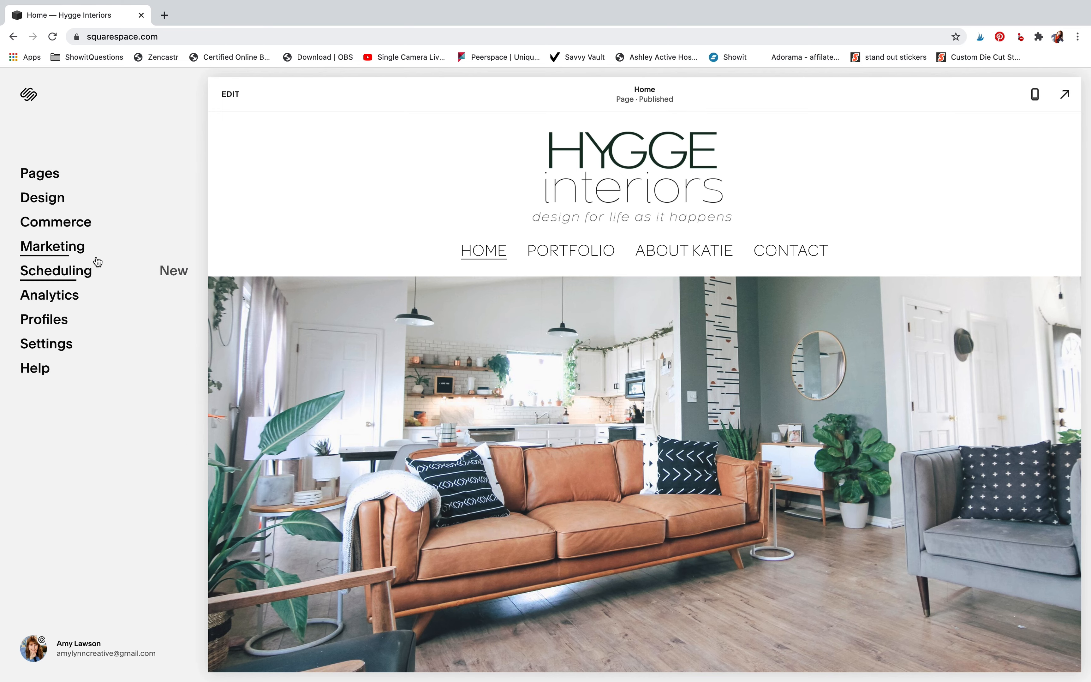
Examine the Marketing options and the SEO search appearance settings for the site
click(96, 260)
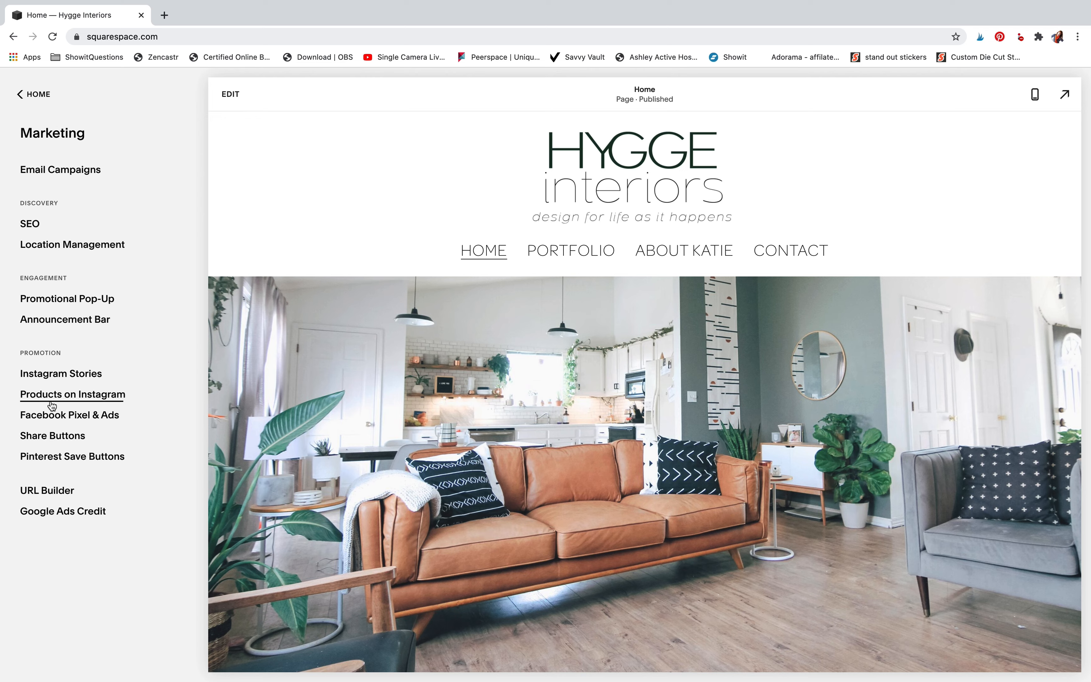
click(30, 224)
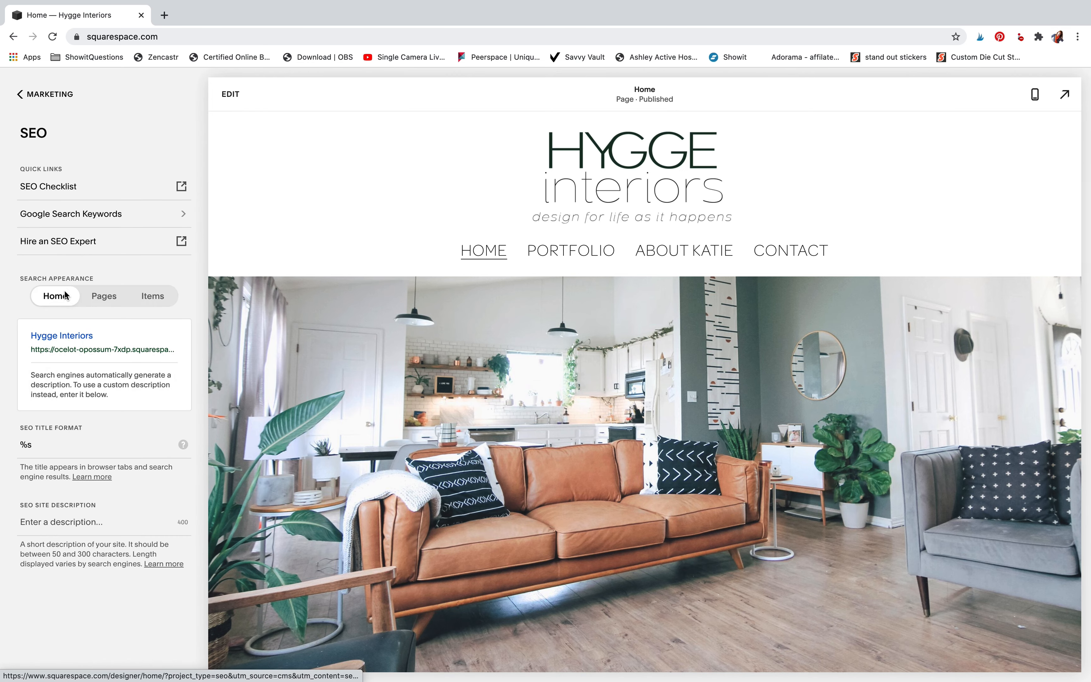
click(41, 99)
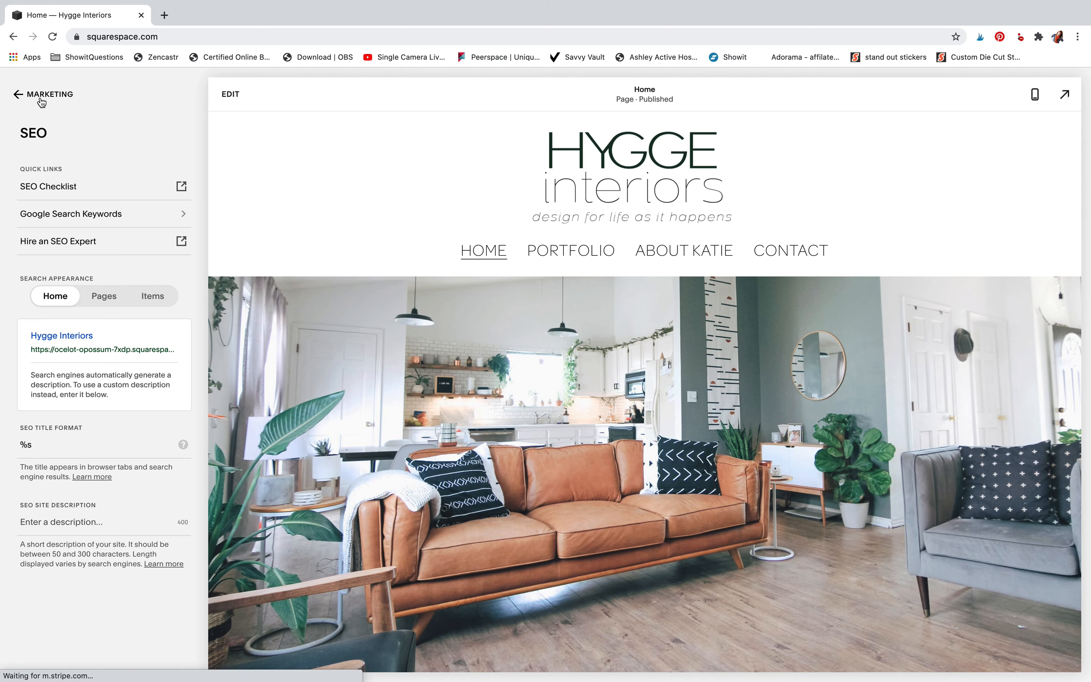
Switch to Showit and examine the color palette and type styles in the site's design settings
key(ctrl+Left)
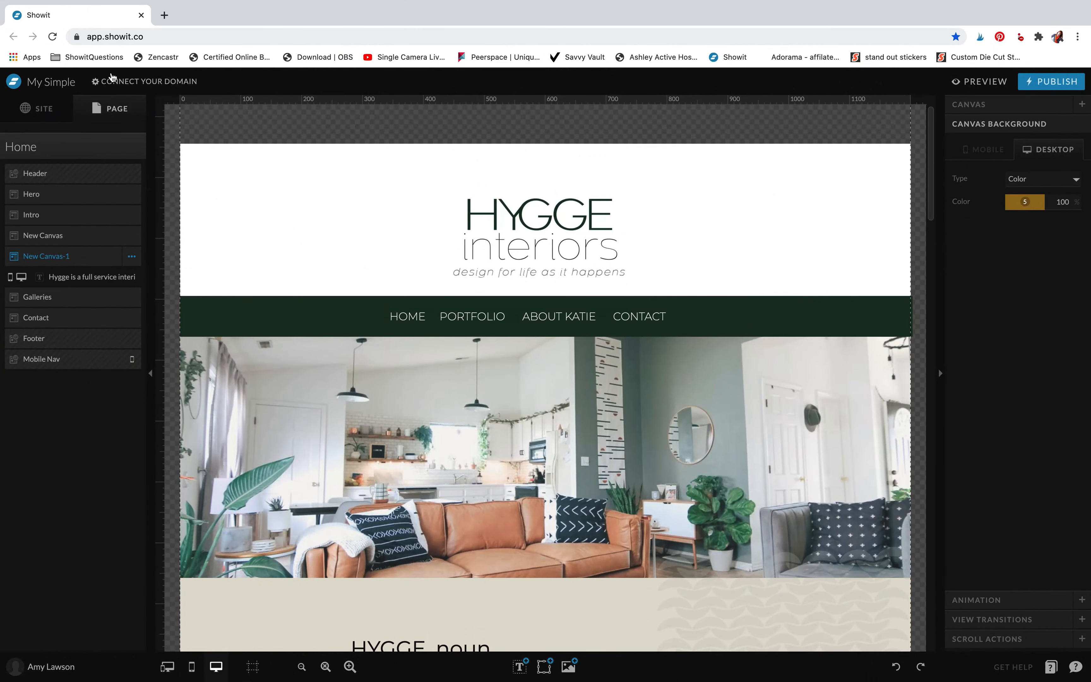
click(36, 110)
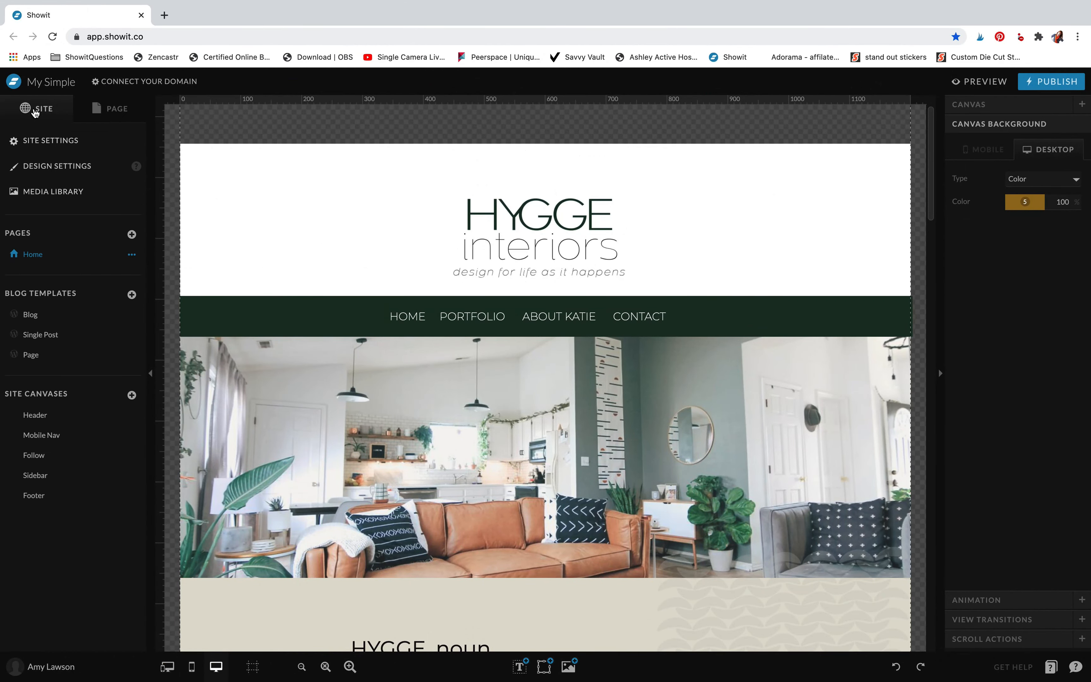
click(59, 175)
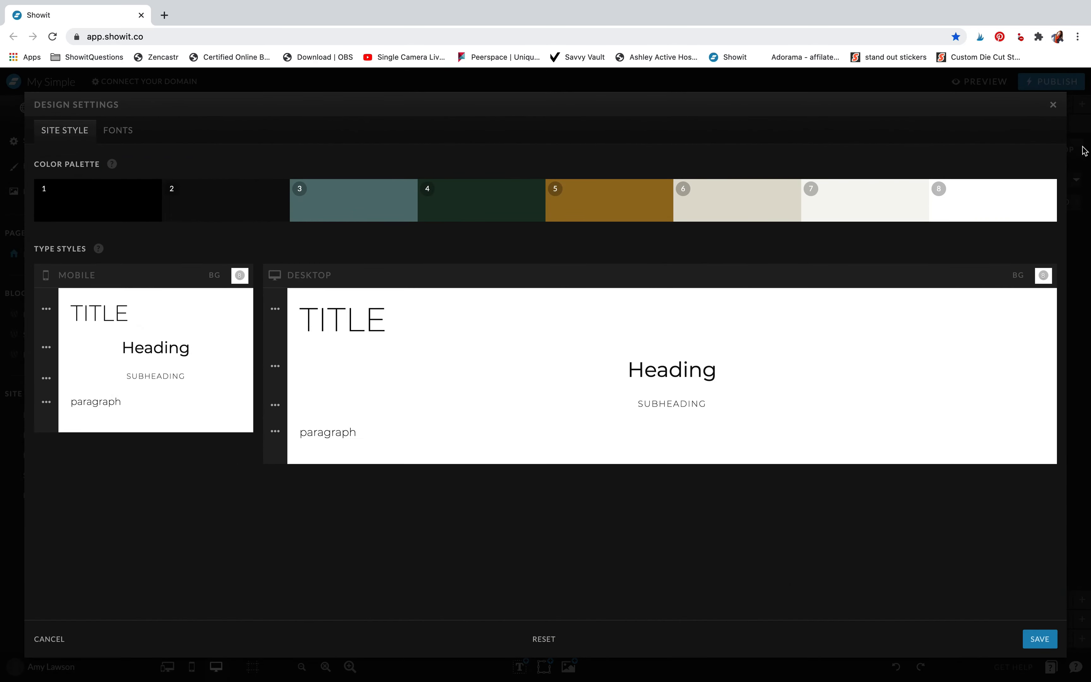
click(1053, 105)
mouse_move(446, 158)
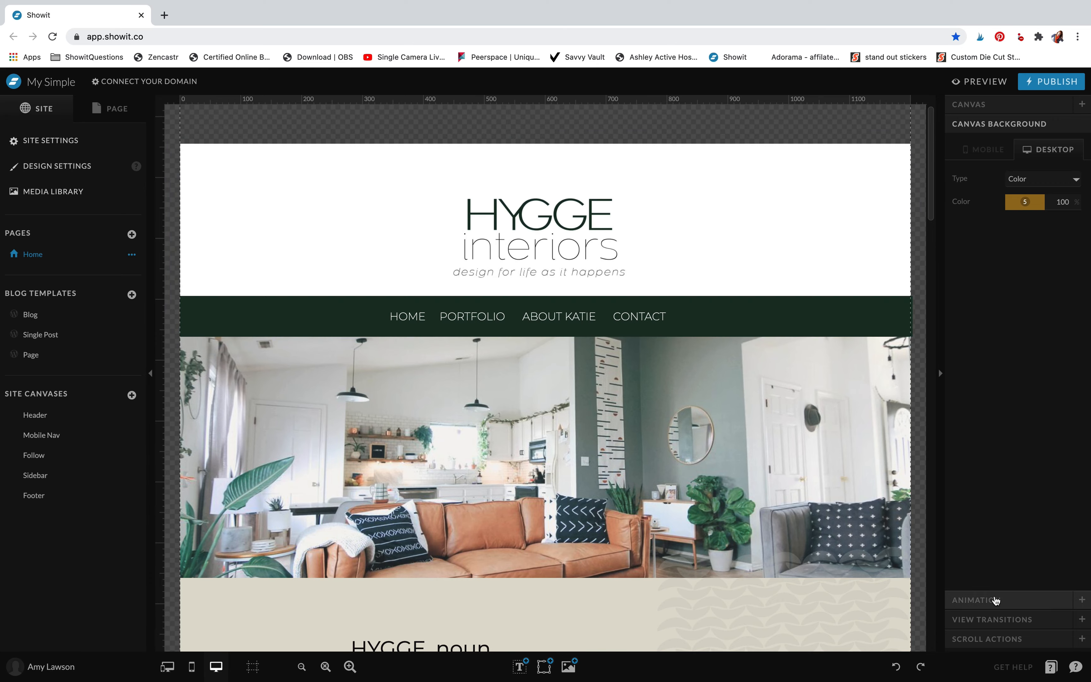
Examine the Home page's advanced code settings and its SEO fields for page title, meta description and keywords
click(116, 110)
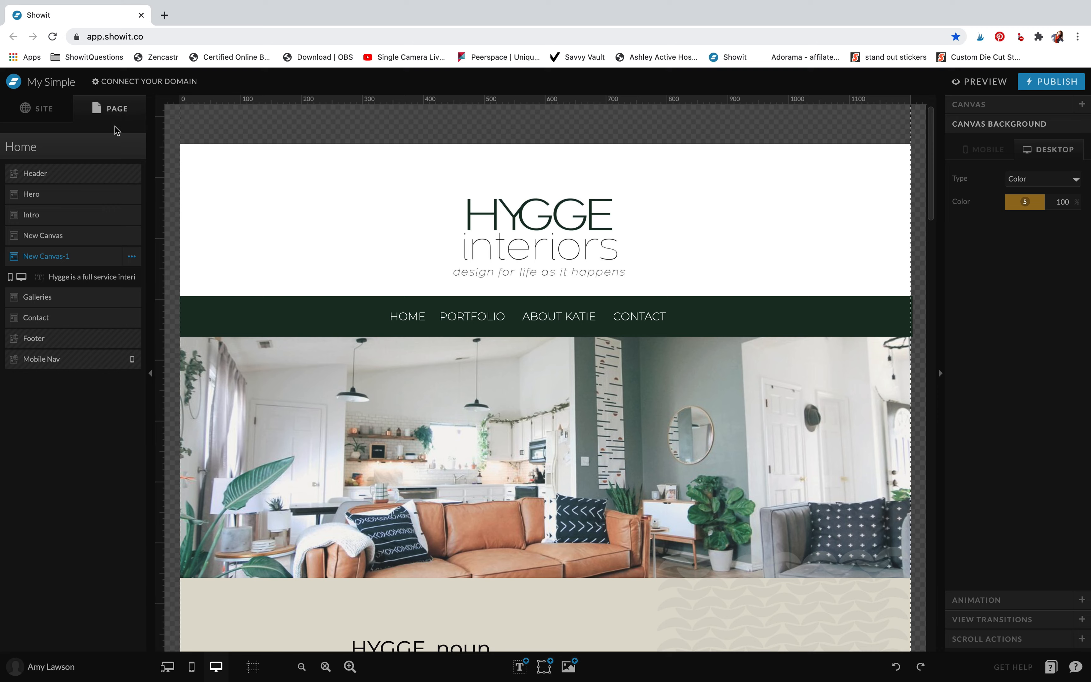
click(86, 152)
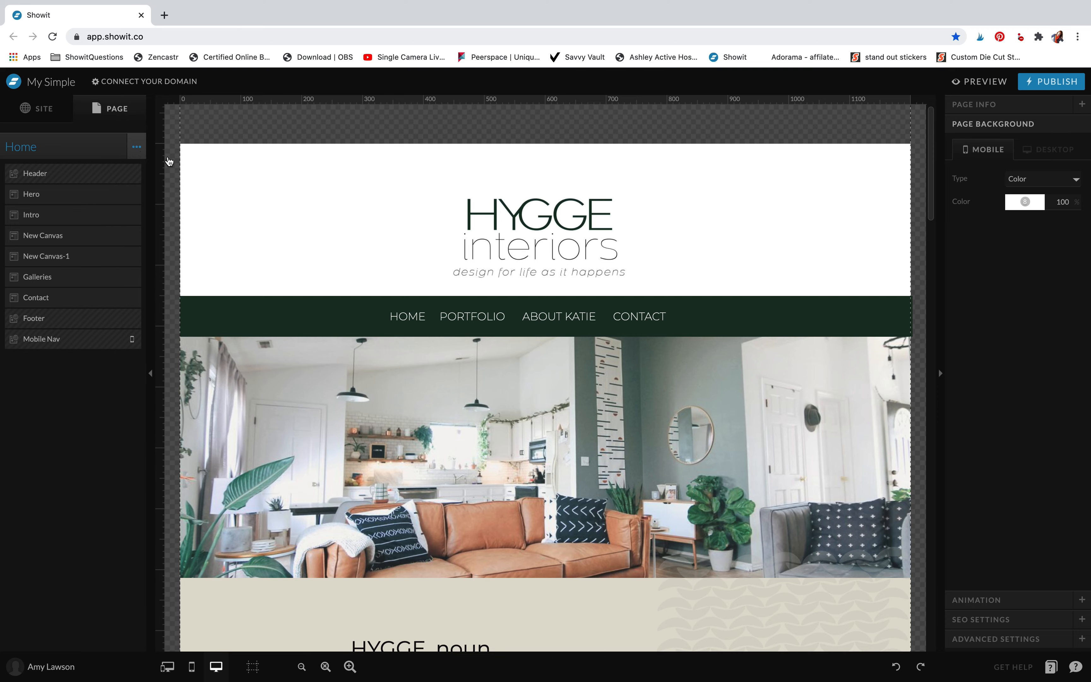
click(992, 635)
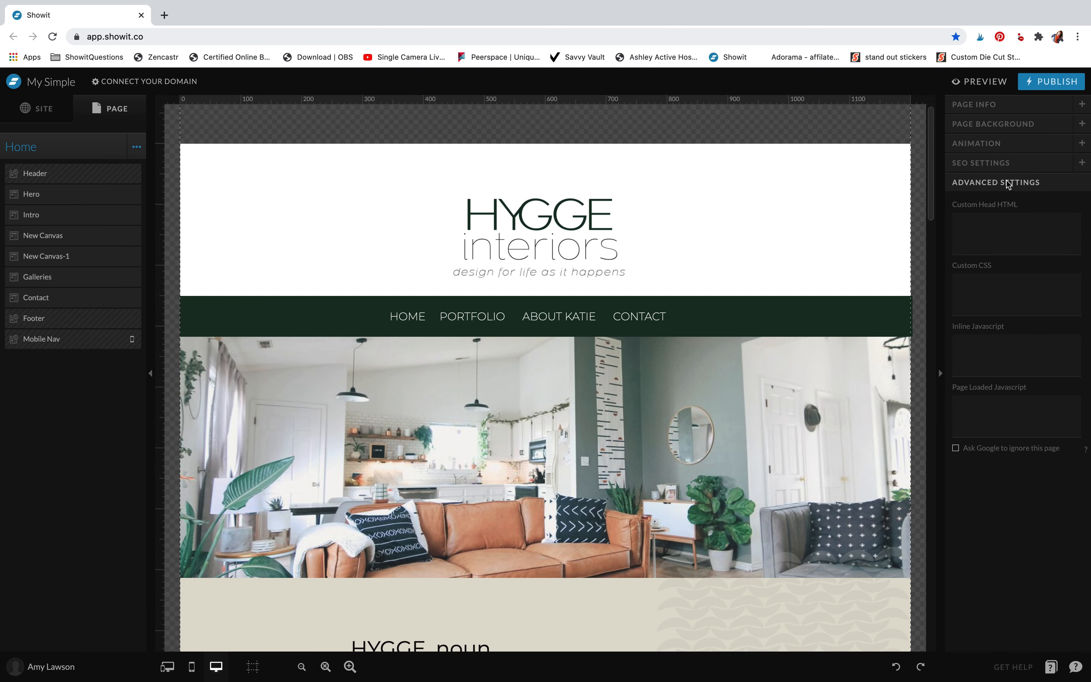
click(1007, 163)
click(1004, 238)
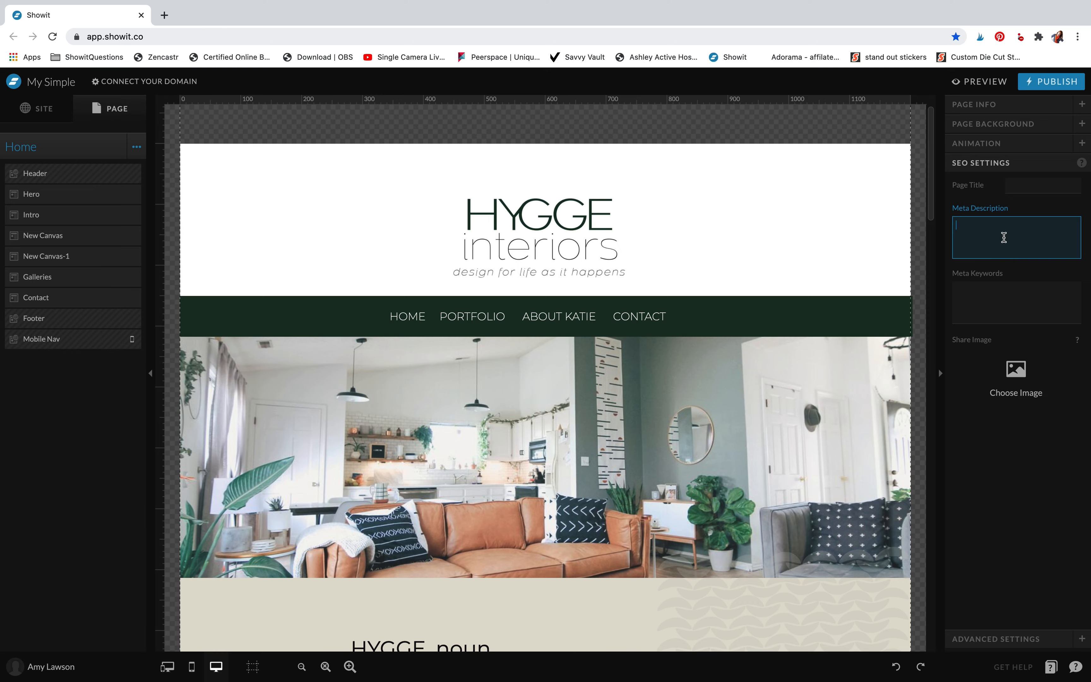
click(1029, 188)
click(1055, 479)
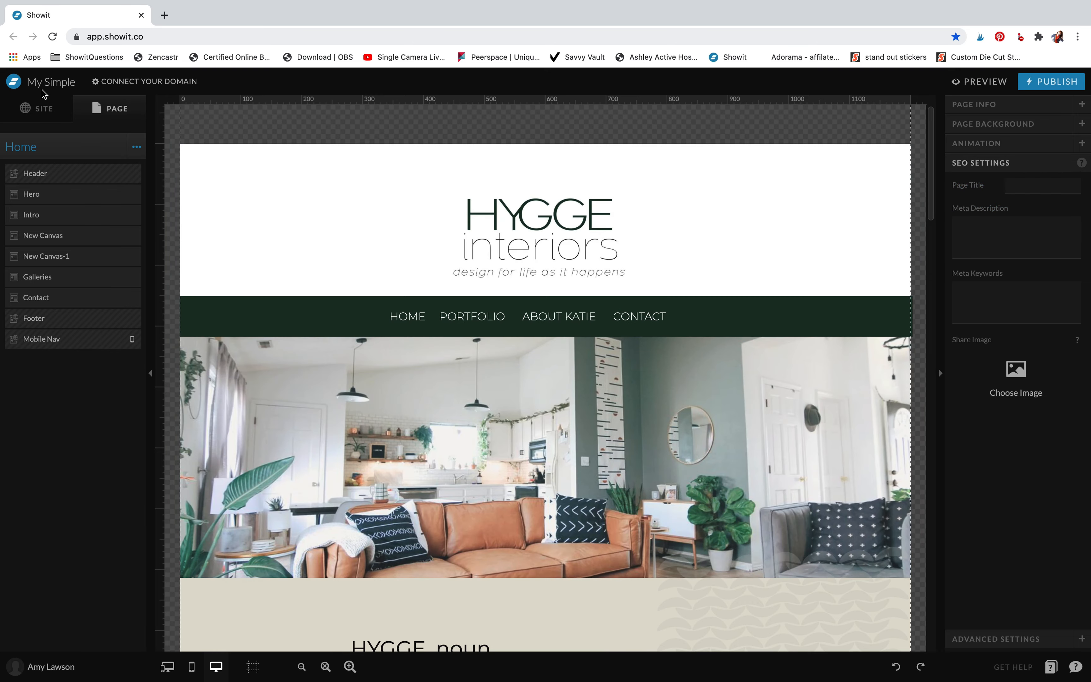
Show the site-wide options to reach the site settings
click(40, 115)
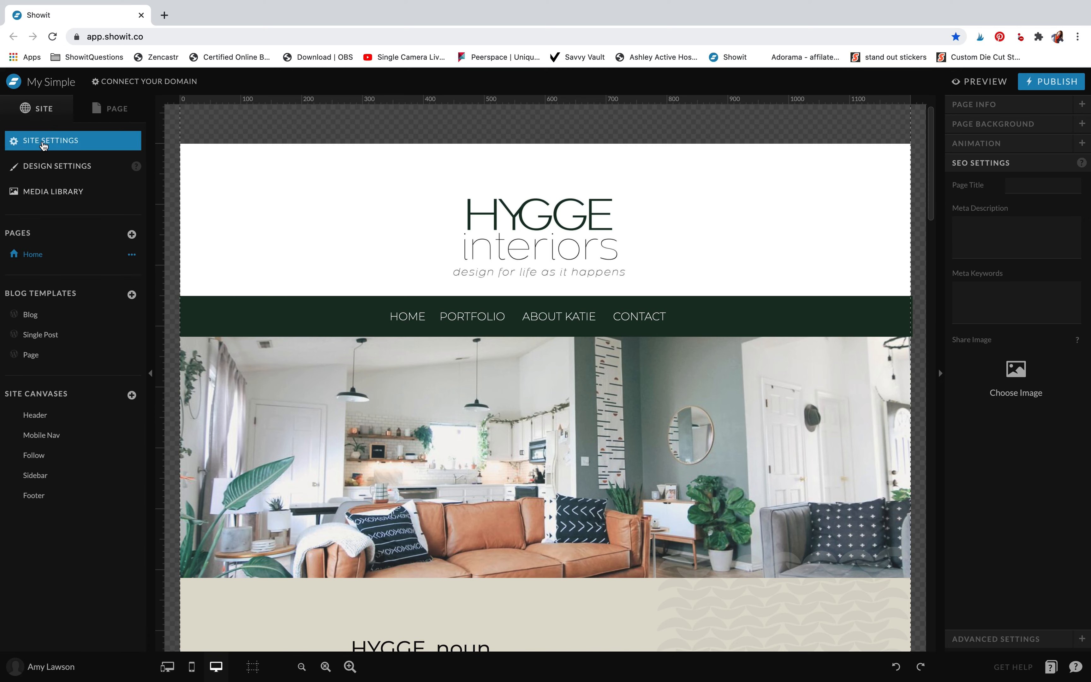